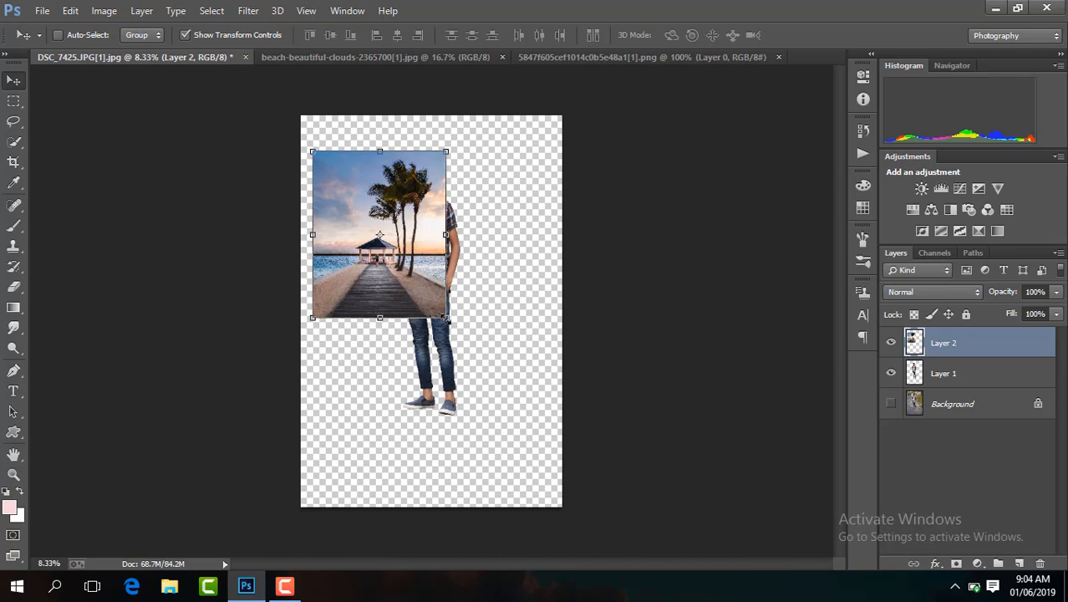
- Enlarge the beach image to span the full canvas width and move the man's layer above it
left_click_drag(446, 318, 517, 504)
left_click_drag(310, 150, 291, 137)
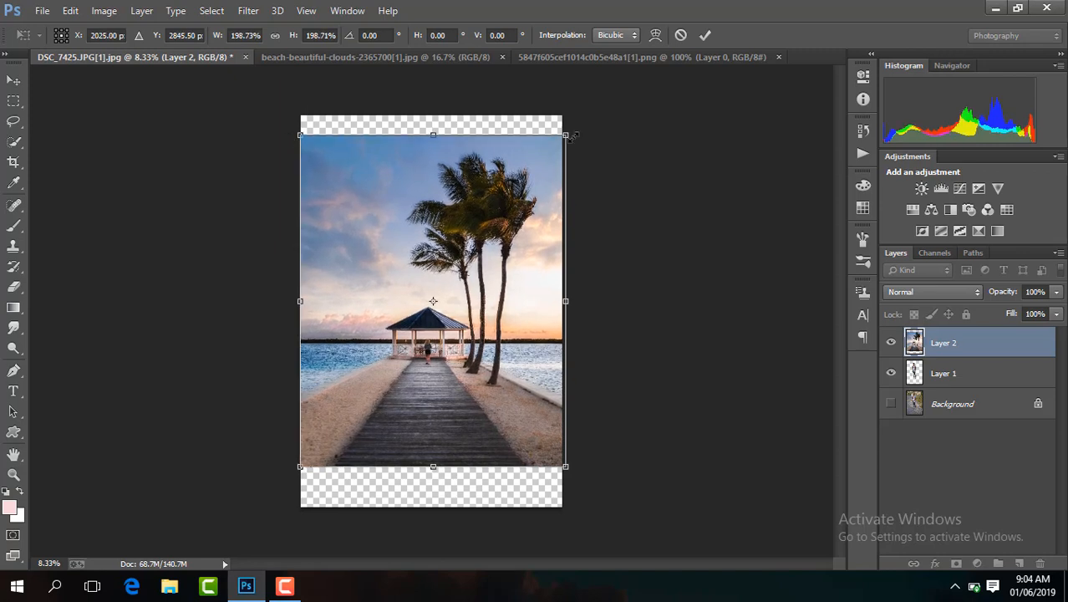
left_click_drag(565, 134, 564, 136)
key("Return")
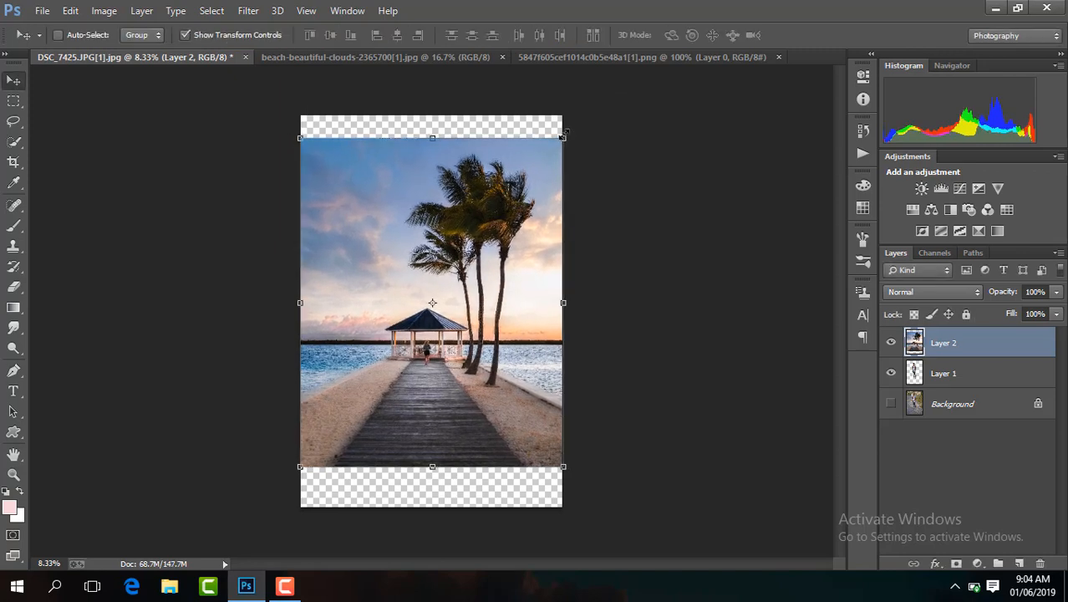
left_click_drag(1041, 375, 1038, 336)
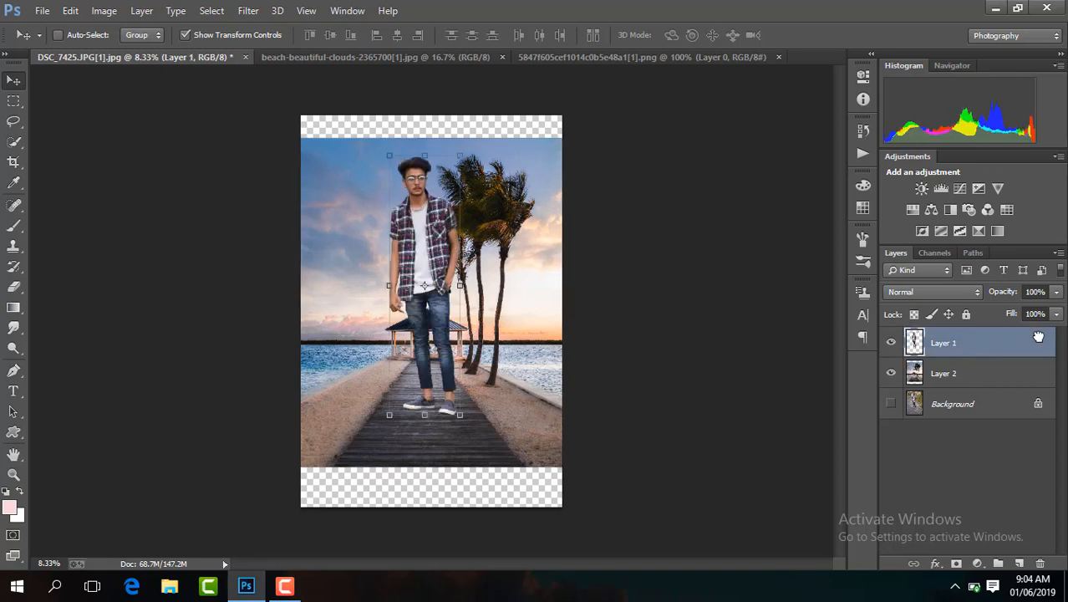
- Scale the man to about 80% and place him standing on the boardwalk
left_click(461, 155)
left_click_drag(461, 155, 451, 179)
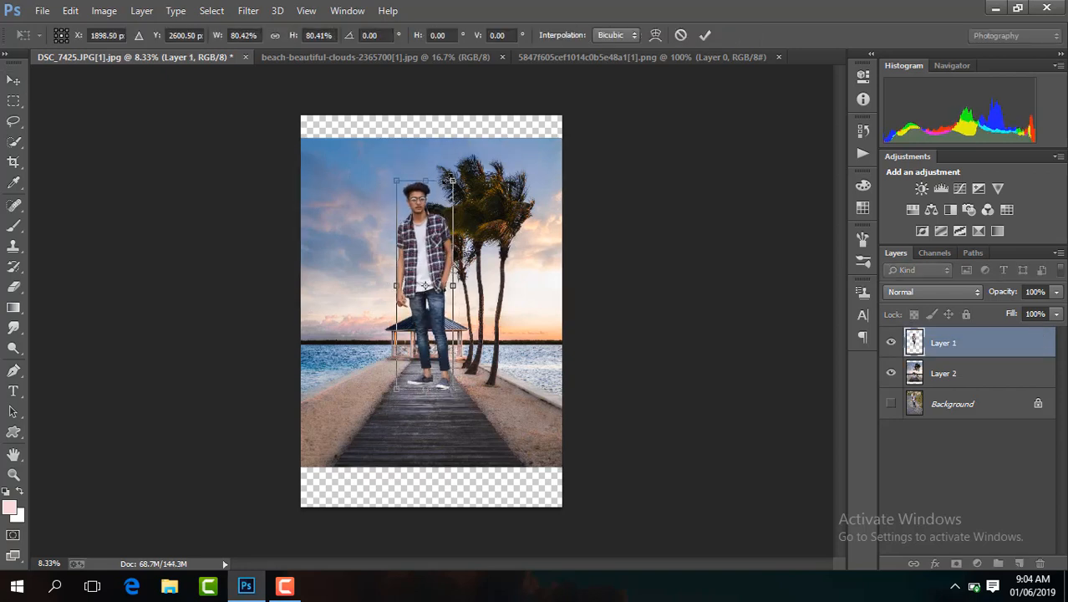
left_click(705, 35)
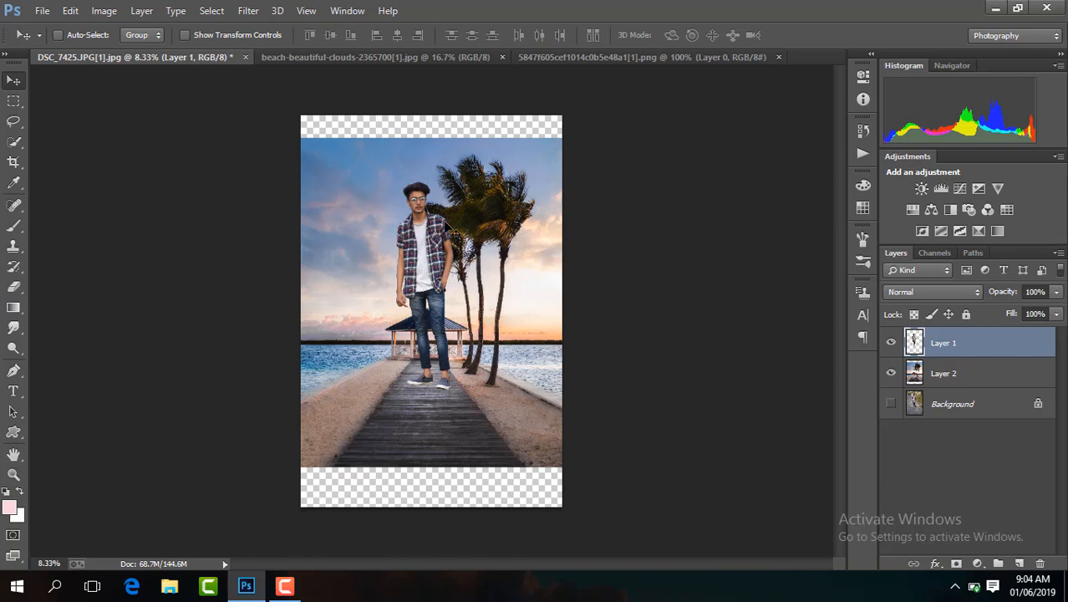
left_click_drag(448, 224, 472, 274)
- Crop the canvas to the beach image, cutting off the transparent strips above and below it
left_click(13, 163)
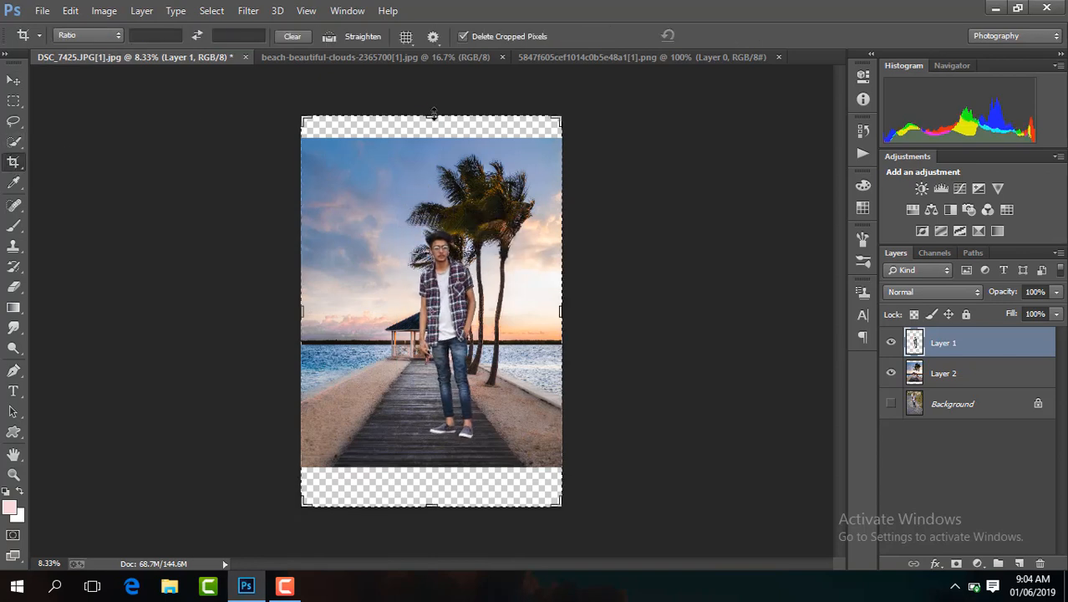
left_click_drag(431, 116, 431, 138)
left_click_drag(431, 488, 433, 475)
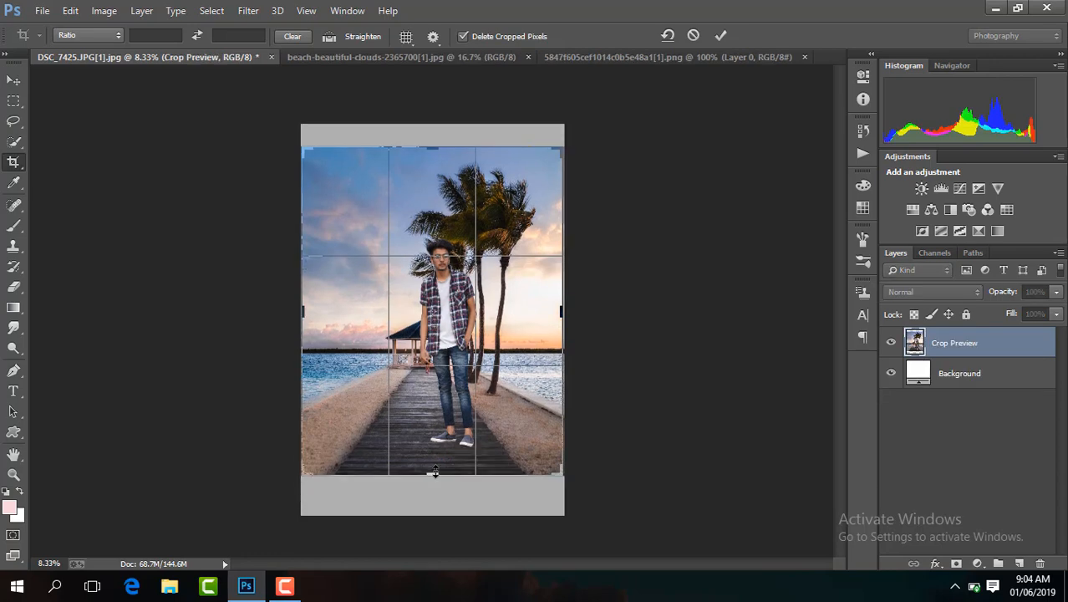
key("Return")
- Scale the man down to about 94% and shift him slightly right and down on the boardwalk
left_click(14, 330)
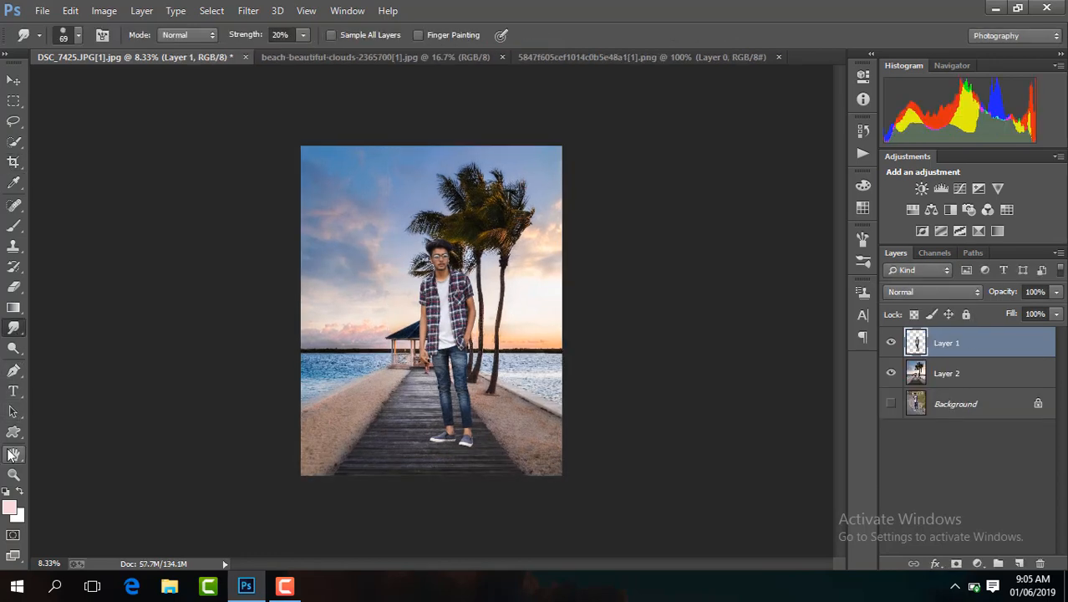
left_click(14, 454)
left_click(226, 35)
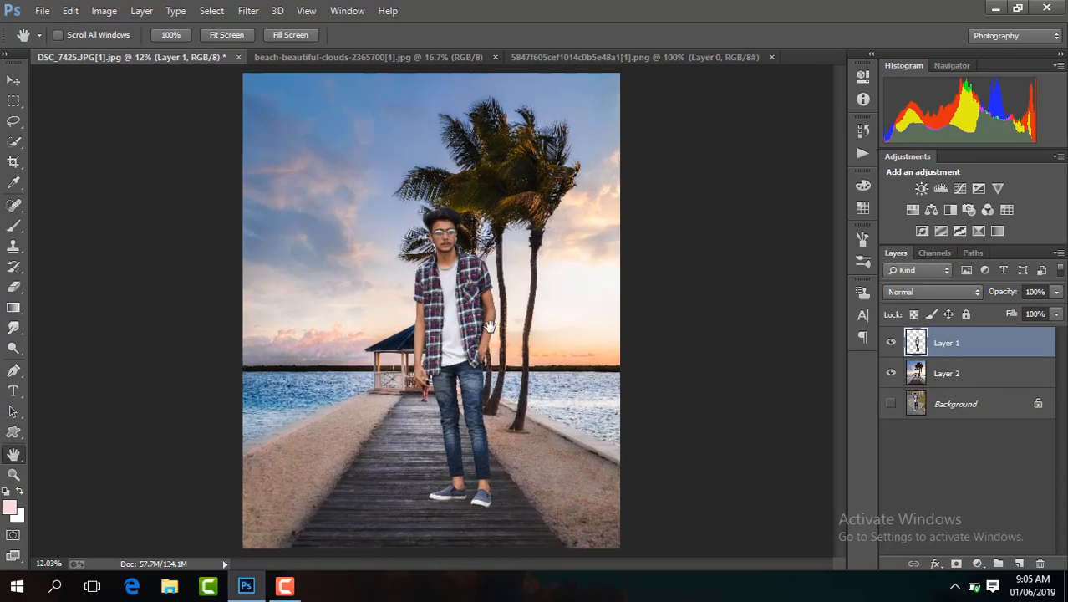
left_click(14, 81)
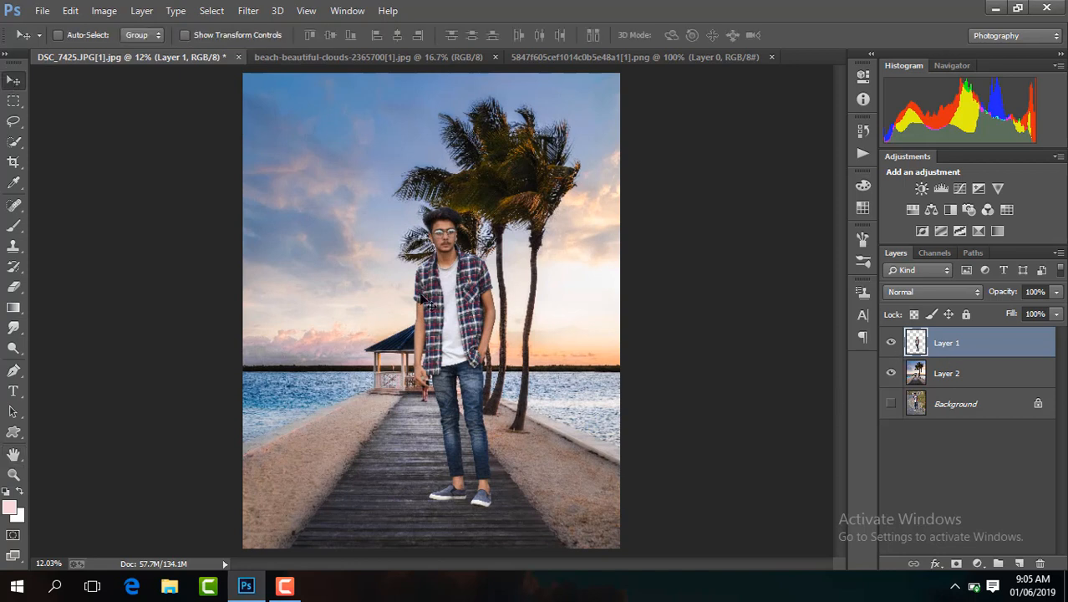
key("ctrl+t")
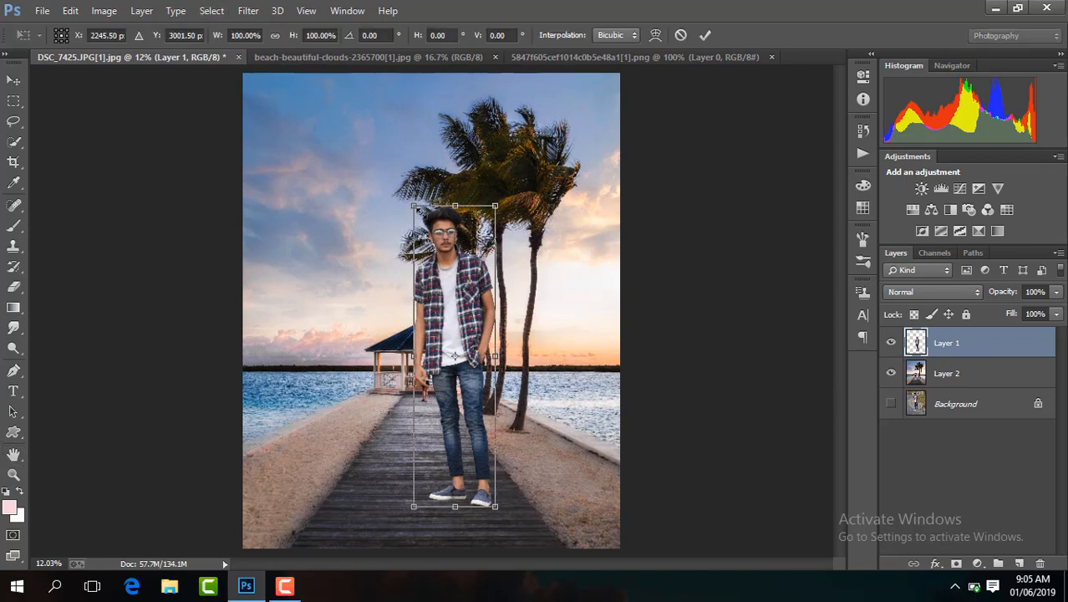
left_click_drag(414, 205, 419, 224)
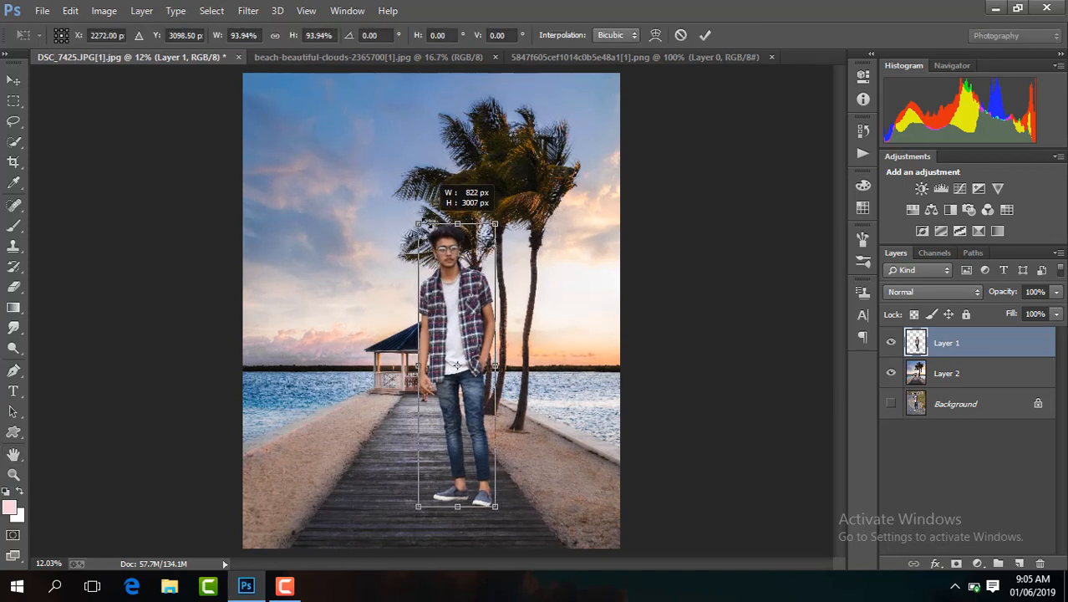
left_click(704, 35)
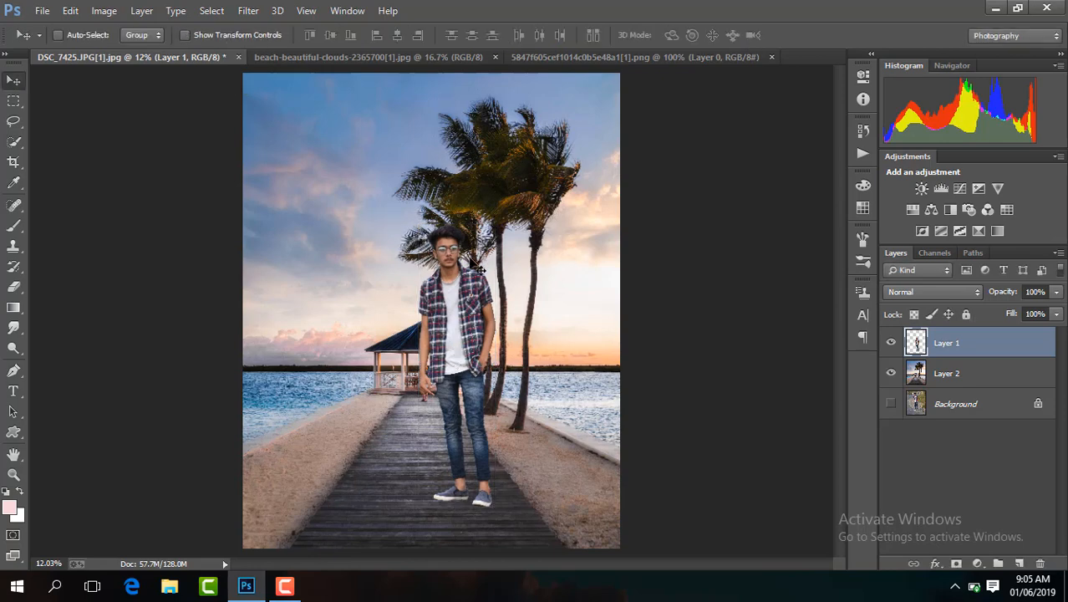
left_click_drag(482, 270, 486, 272)
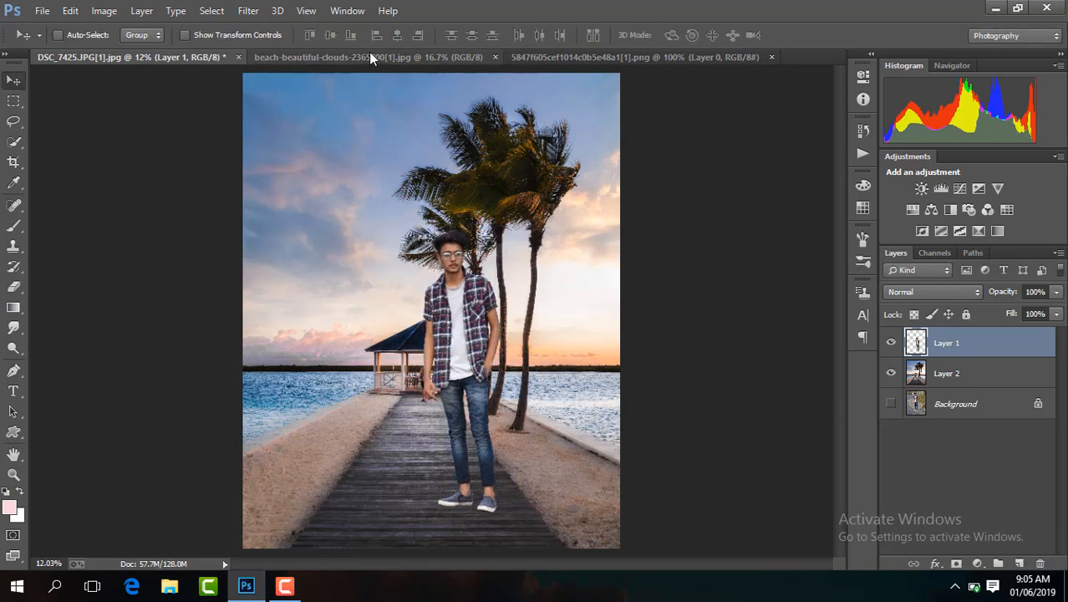
- Bring the dog from the PNG document into the composite, scale it to about 275% and place it beside the man
left_click(549, 57)
left_click_drag(418, 334, 409, 476)
left_click(242, 35)
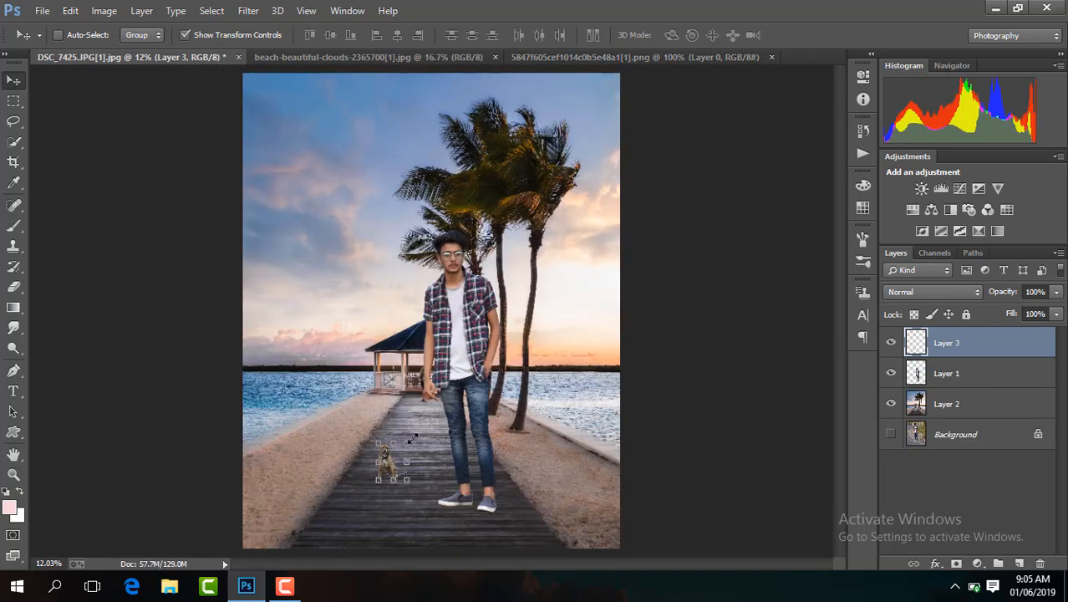
left_click_drag(412, 439, 458, 381)
left_click_drag(420, 423, 414, 444)
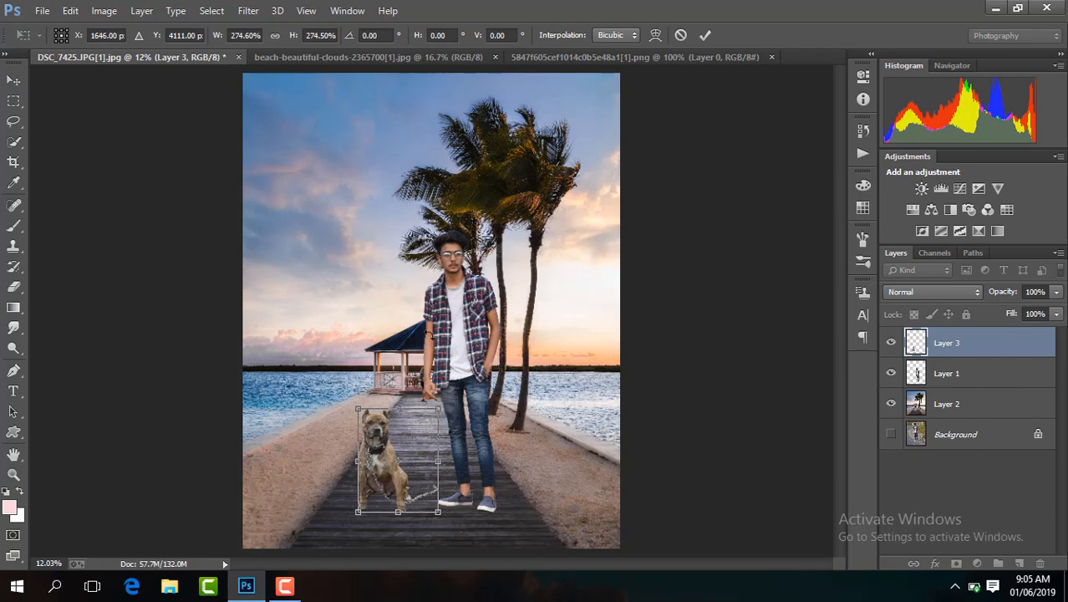
left_click(705, 37)
left_click(213, 33)
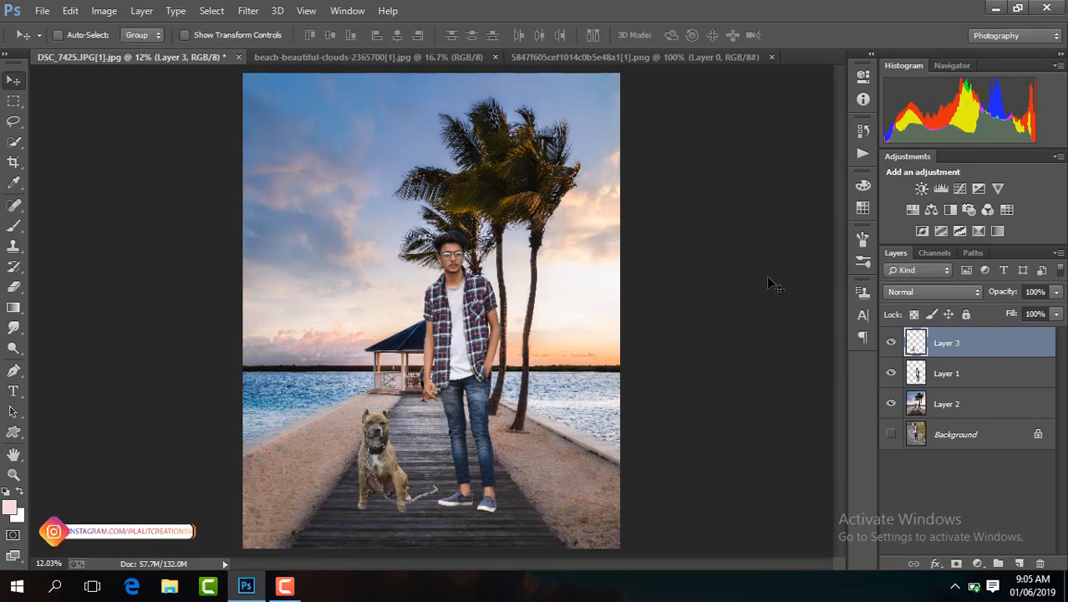
- Nudge the dog slightly down and to the left on the boardwalk
key("ctrl+plus")
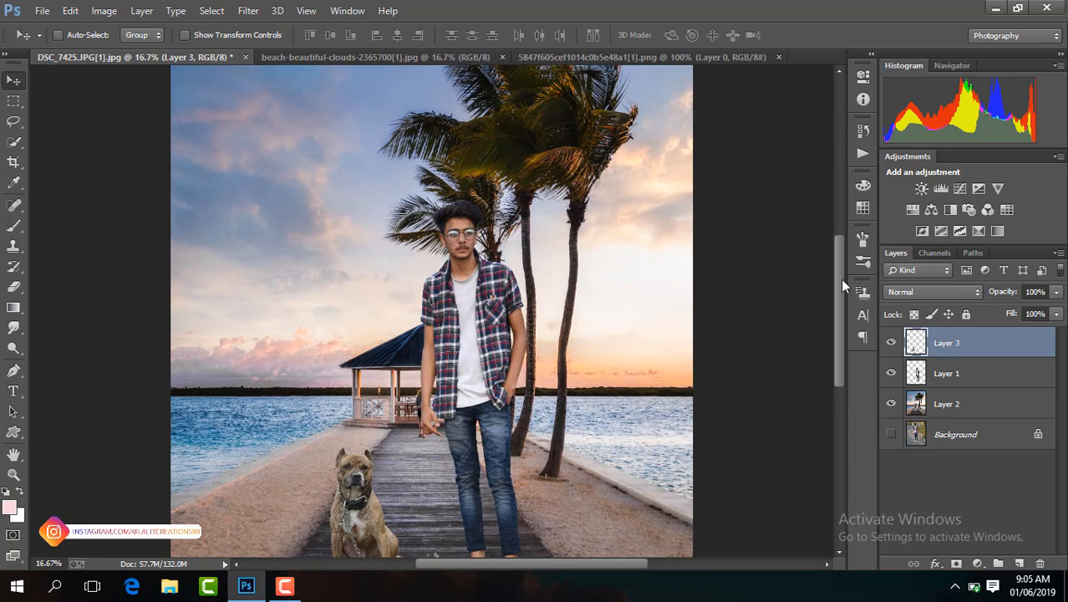
left_click_drag(840, 278, 835, 346)
left_click_drag(412, 240, 420, 238)
key("ctrl+minus")
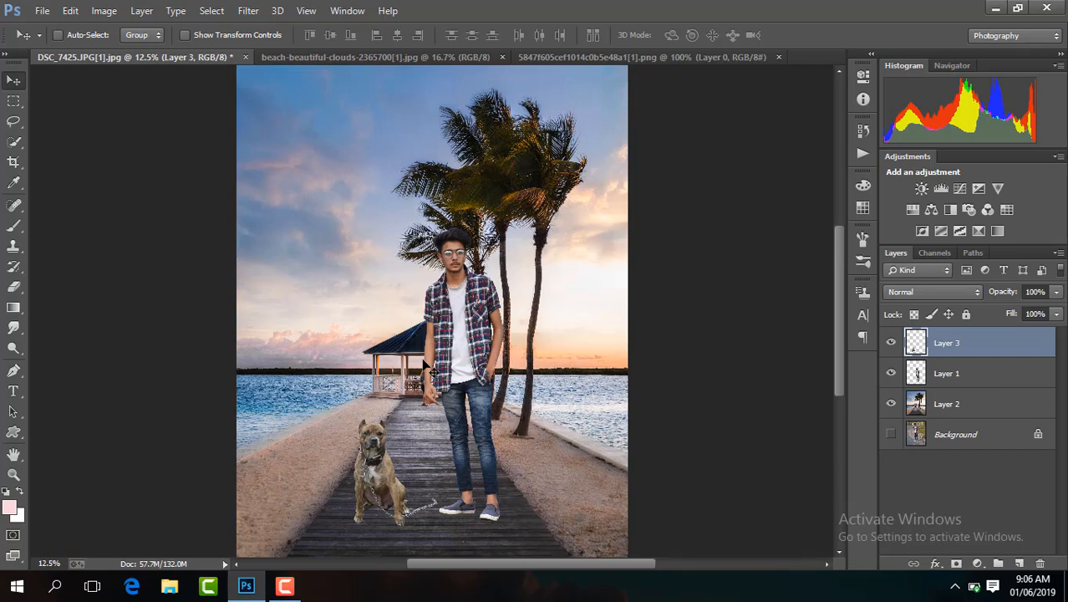
- Create a new layer directly above the beach layer and set the Brush tool's foreground color to black
left_click(983, 403)
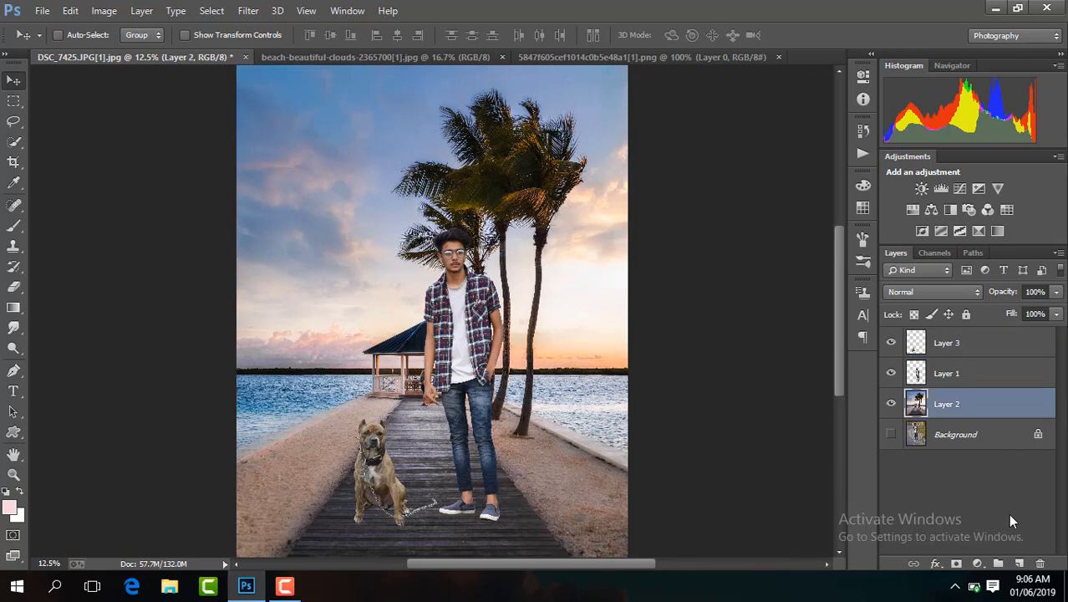
left_click(1022, 565)
left_click(13, 226)
left_click(10, 506)
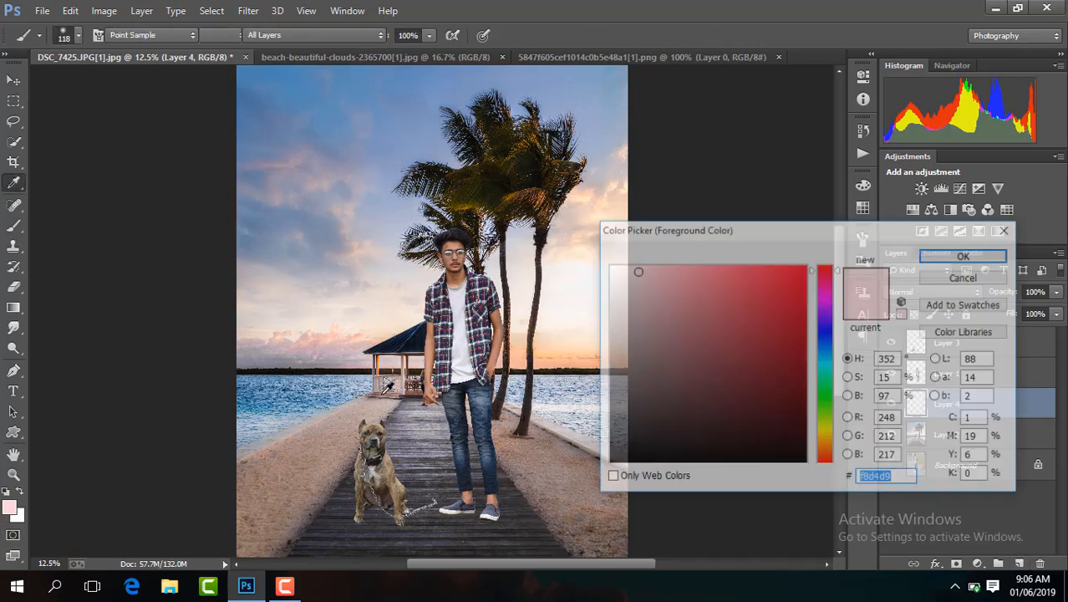
left_click(732, 444)
key("Return")
- Paint one soft black dab on the boardwalk between the dog and the man with the 118 px brush
key("ctrl+plus")
key("ctrl+plus")
key("ctrl+plus")
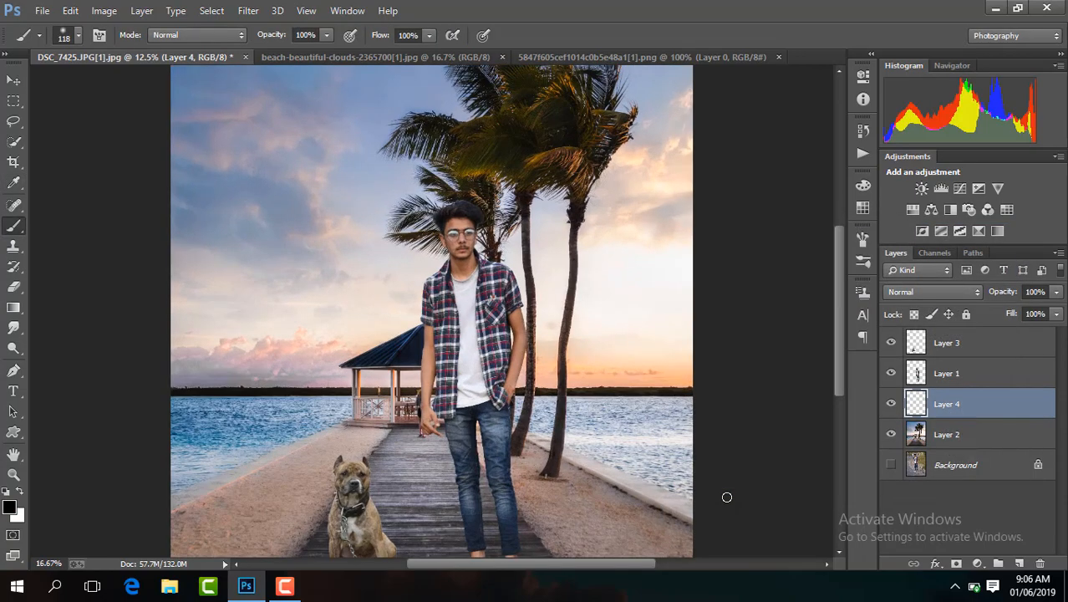
scroll(831, 343, "down", 10)
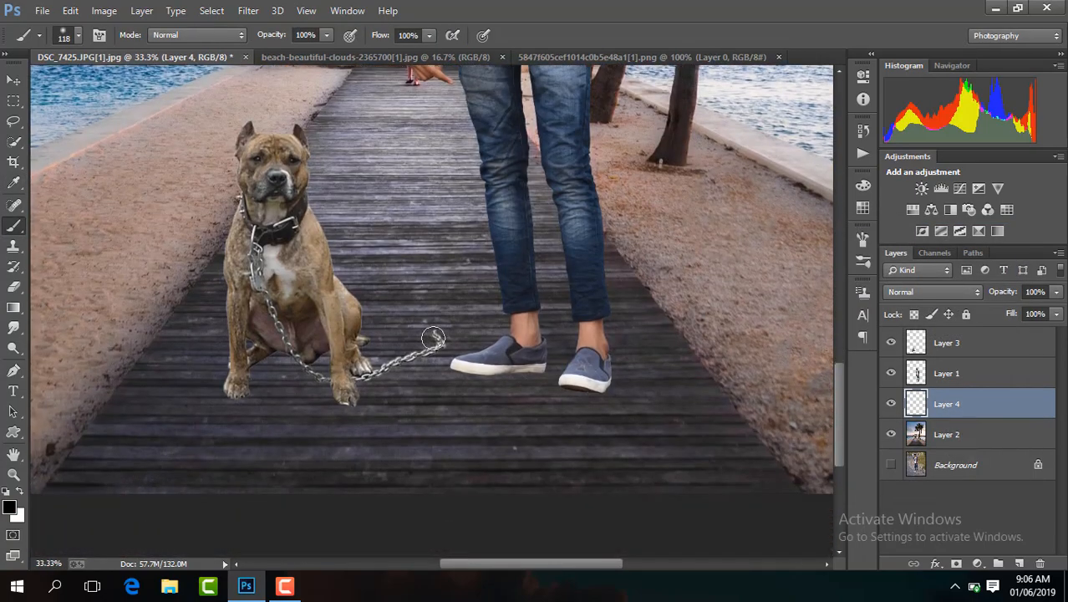
left_click(408, 306)
- Stretch the black dab wide and flatten it into a thin horizontal shadow
left_click(14, 80)
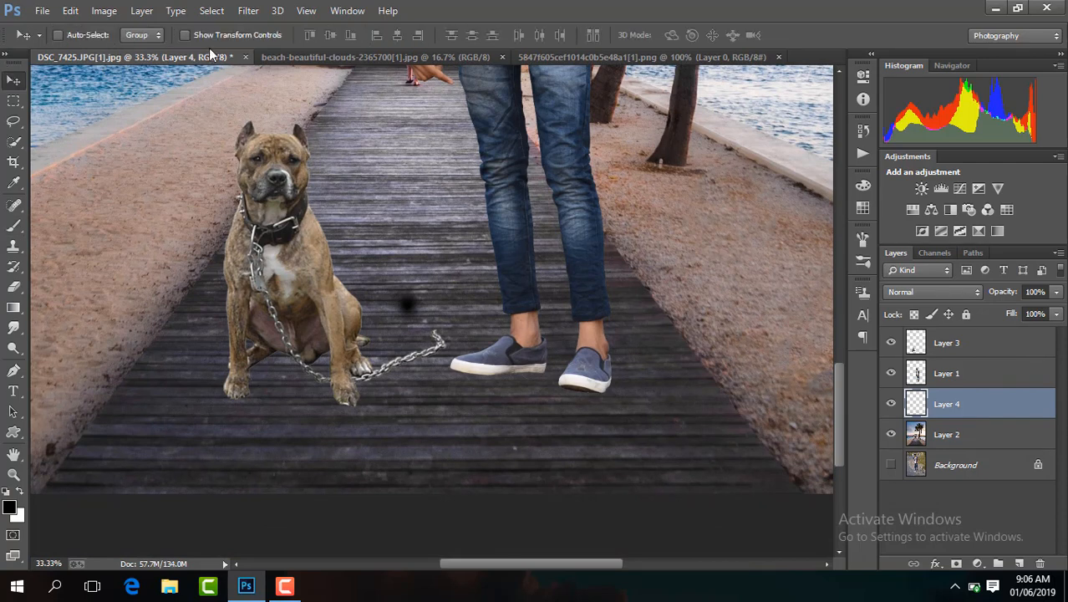
key("ctrl+t")
left_click_drag(441, 335, 561, 384)
left_click_drag(408, 193, 408, 301)
left_click(706, 36)
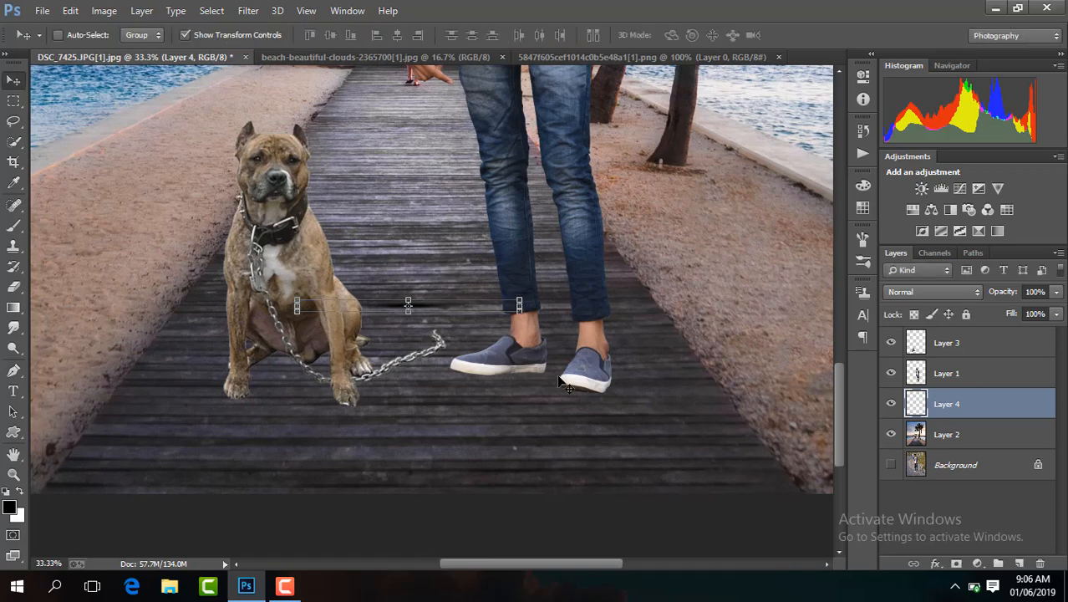
- Move the shadow beneath the man's shoes, widen it to about 112% and rotate it about -4.5° along the sole
left_click_drag(472, 313, 554, 378)
key("ctrl+plus")
key("ctrl+plus")
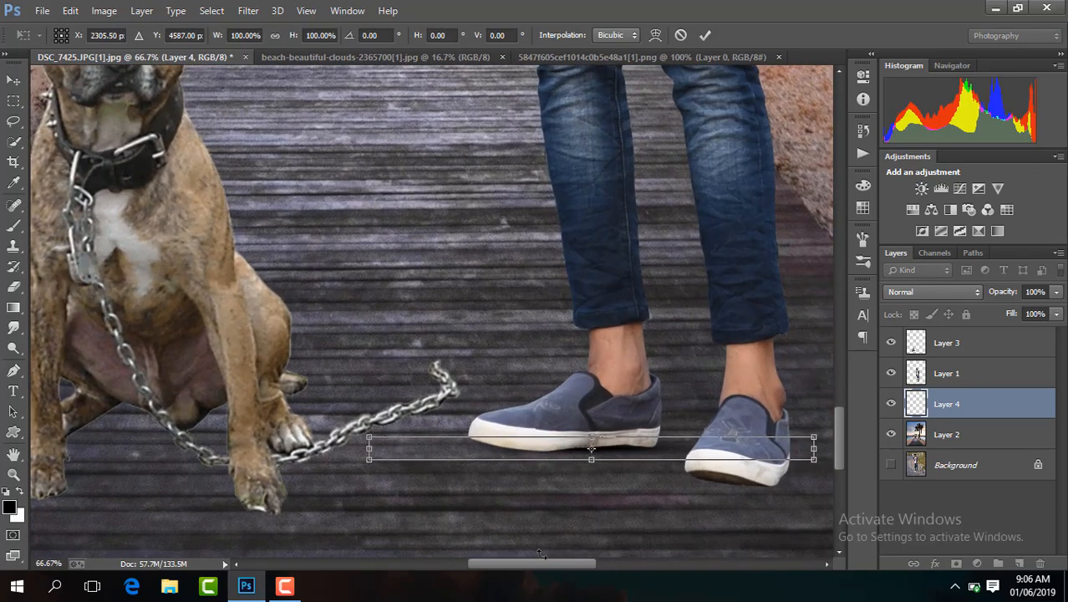
left_click_drag(549, 568, 577, 569)
left_click_drag(666, 451, 667, 429)
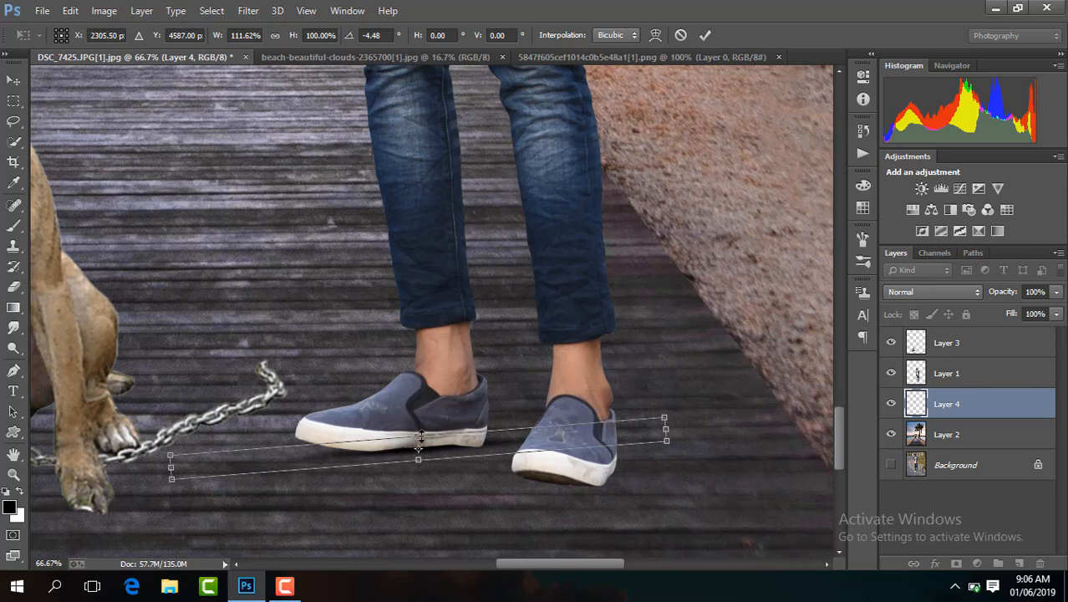
left_click_drag(420, 437, 704, 481)
key("Return")
- Duplicate the shadow layer and fit the copy under the front shoe, rotated 9.30° and scaled to about 78% width and 117% height
key("ctrl+j")
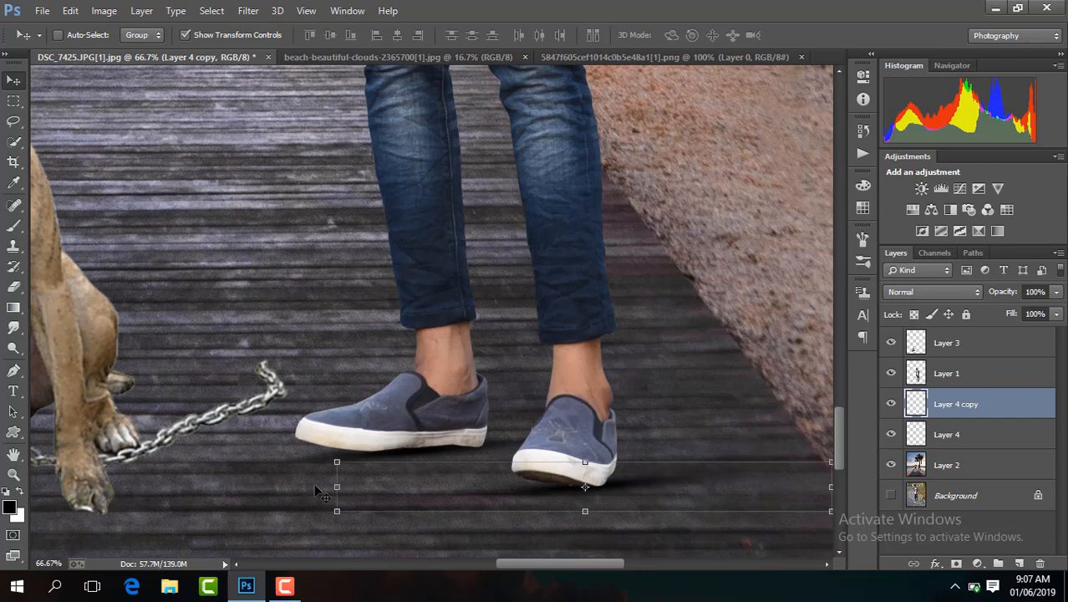
key("ctrl+t")
left_click_drag(314, 485, 378, 439)
left_click_drag(658, 500, 638, 495)
left_click_drag(562, 503, 626, 501)
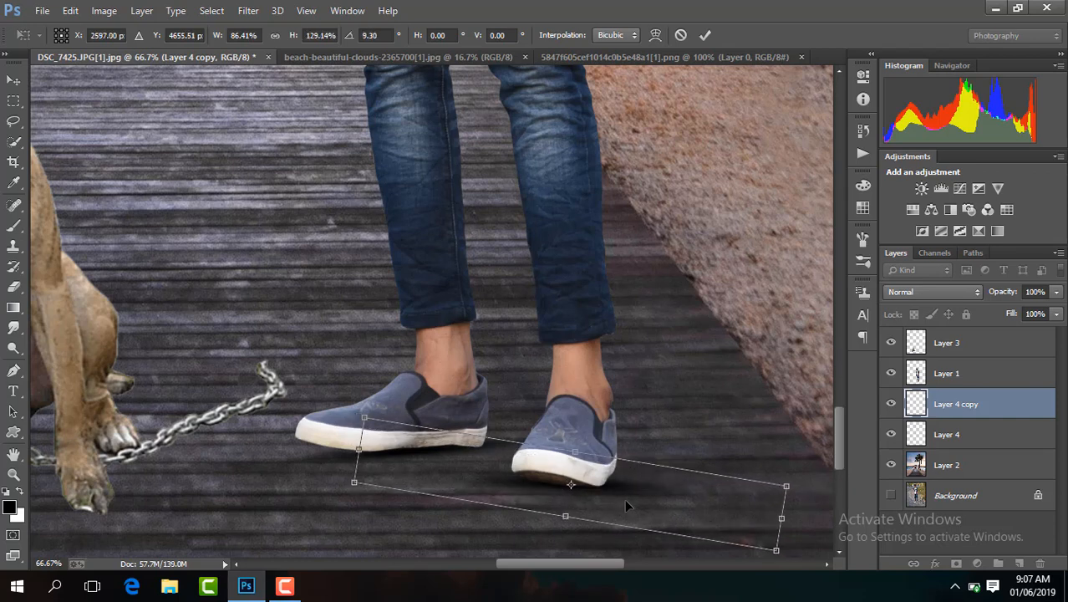
left_click_drag(790, 487, 771, 483)
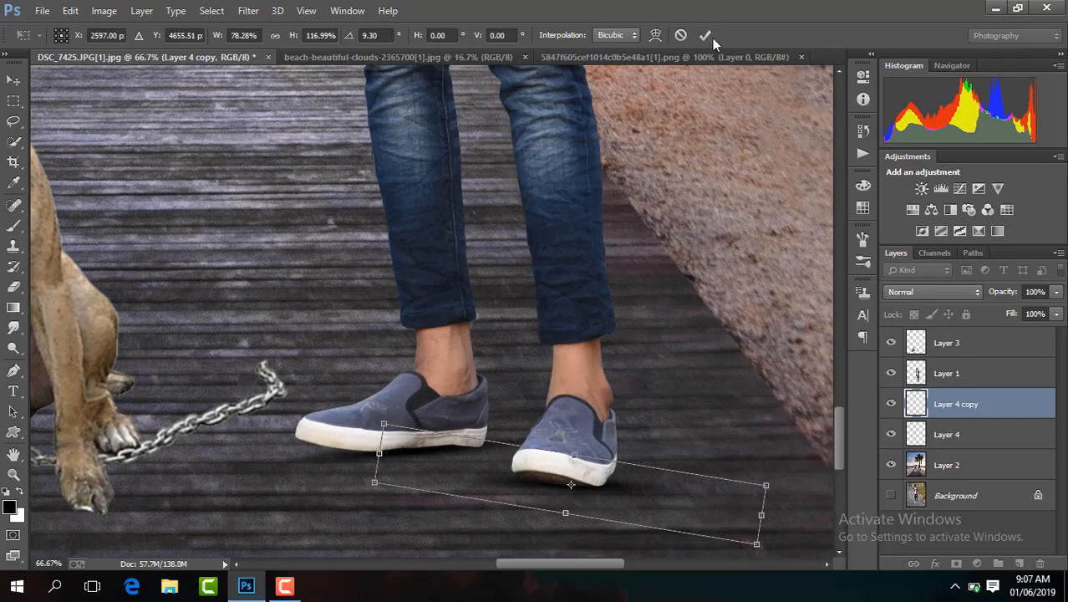
left_click(709, 36)
- Hide the transform controls and examine the whole composite with the shadows under the shoes
key("ctrl+minus")
key("ctrl+minus")
key("ctrl+minus")
key("ctrl+minus")
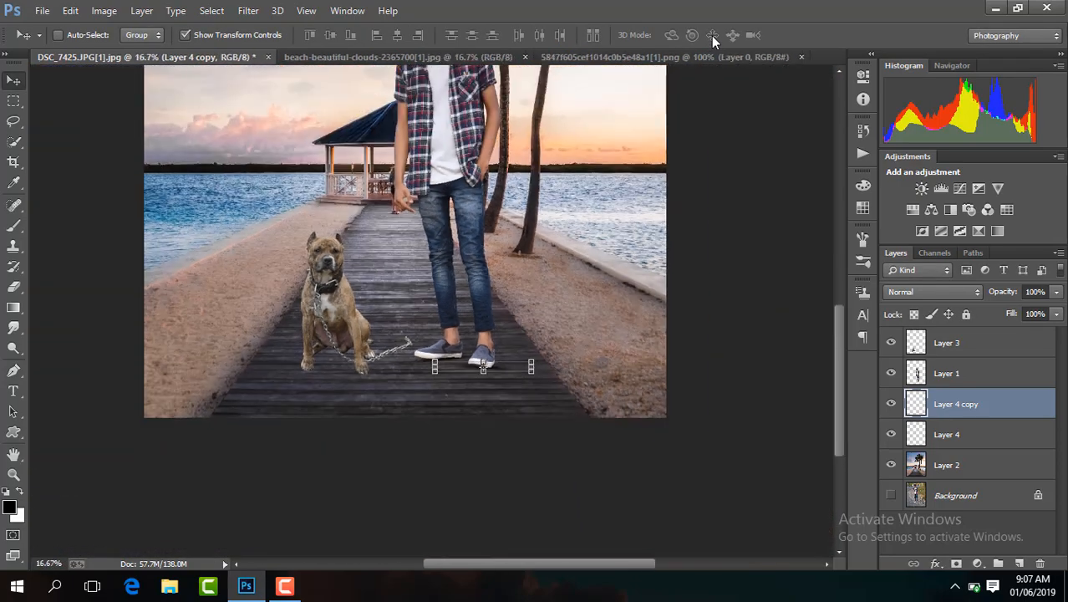
left_click(263, 33)
key("ctrl+minus")
key("ctrl+plus")
key("ctrl+plus")
key("ctrl+plus")
key("ctrl+plus")
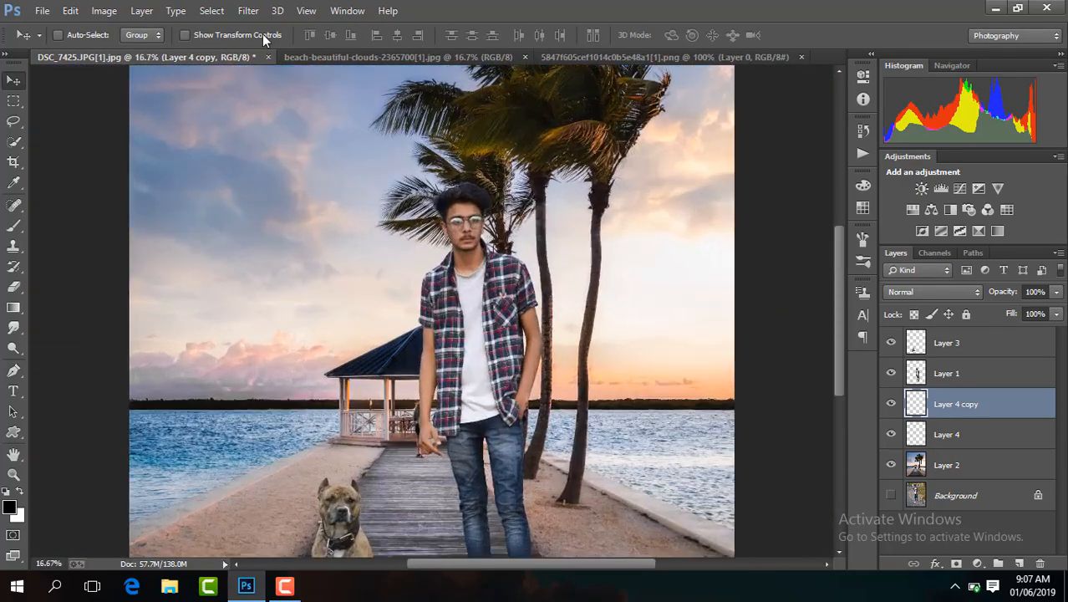
- Duplicate the shadow layer and shrink the copy to about 53% near the front shoe
left_click_drag(841, 290, 844, 413)
mouse_move(559, 567)
left_mouse_down()
mouse_move(587, 560)
mouse_move(549, 563)
left_mouse_up()
key("ctrl+j")
left_click(185, 35)
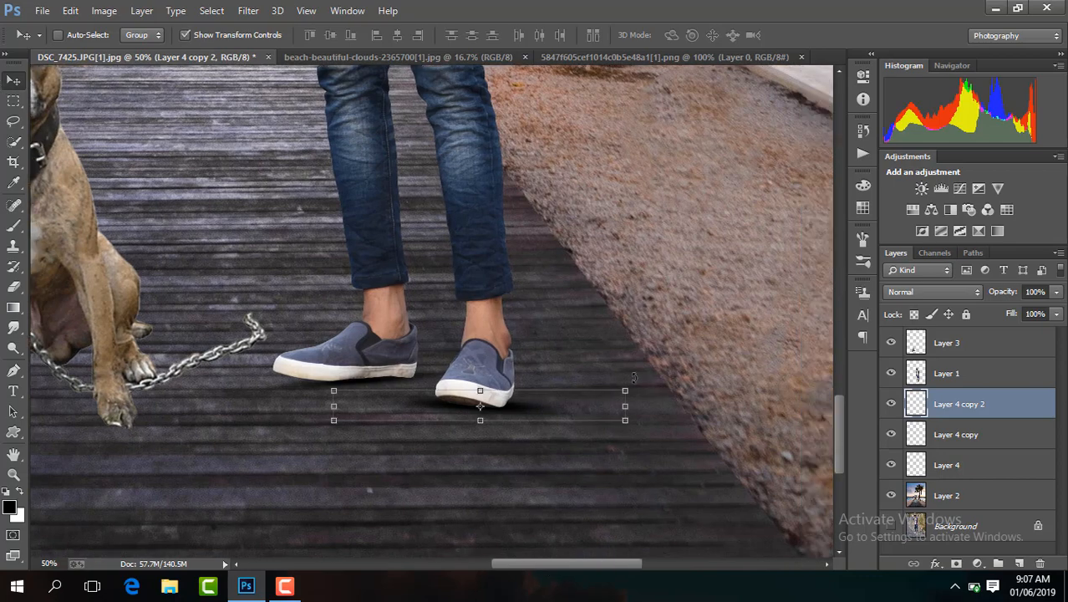
left_click_drag(627, 390, 545, 391)
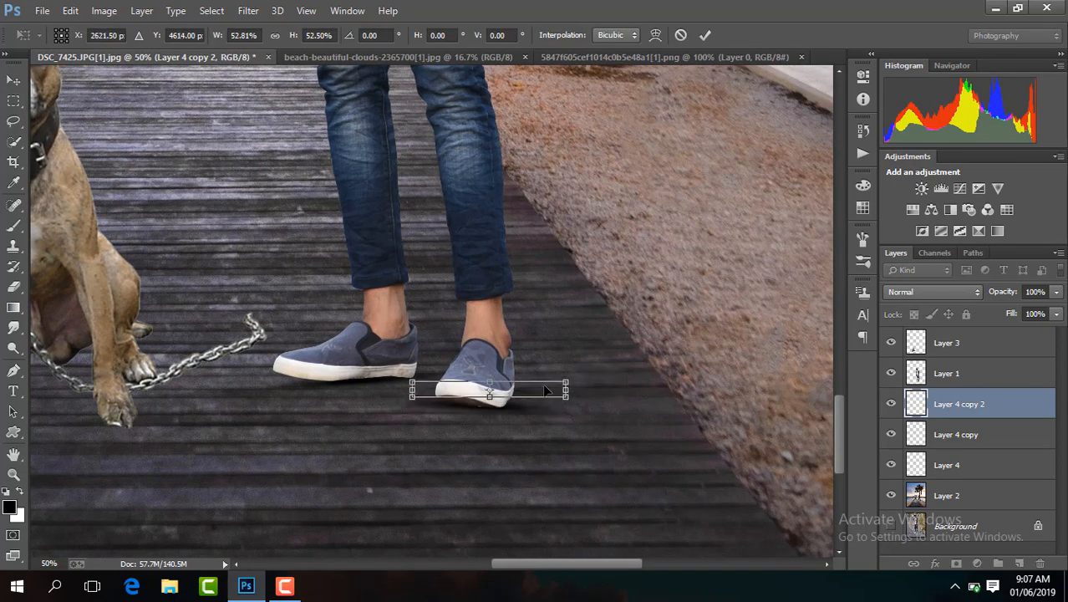
- Rotate the small shadow copy to a steep angle, shorten it and fit it against the heel side of the front shoe
key("ctrl+plus")
key("ctrl+plus")
left_click_drag(738, 474, 583, 483)
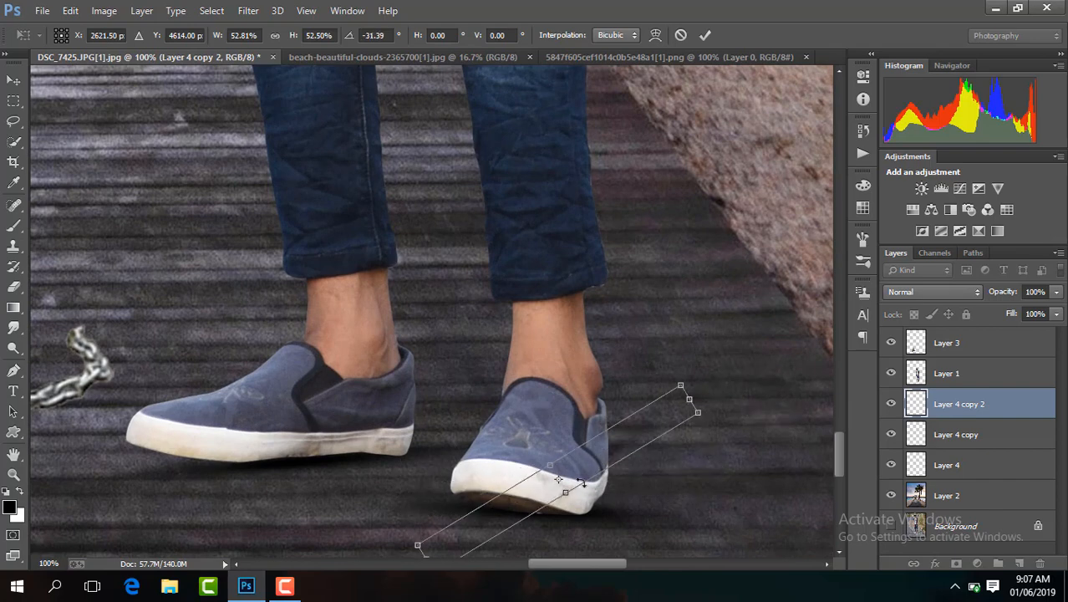
left_click_drag(734, 452, 617, 332)
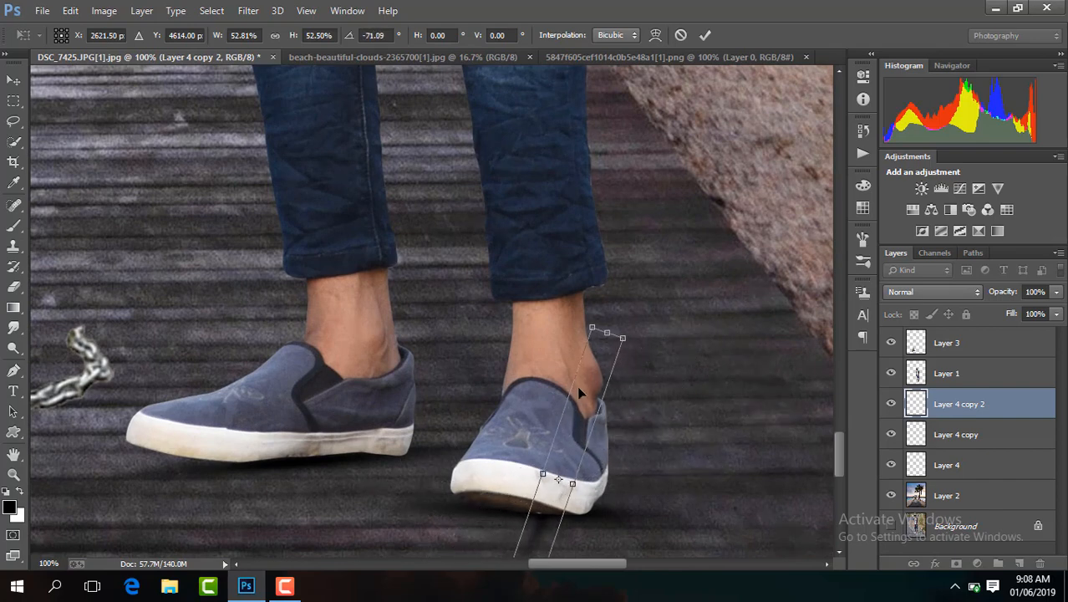
left_click_drag(577, 385, 660, 445)
left_click_drag(668, 394, 595, 433)
left_click(705, 35)
left_click(244, 37)
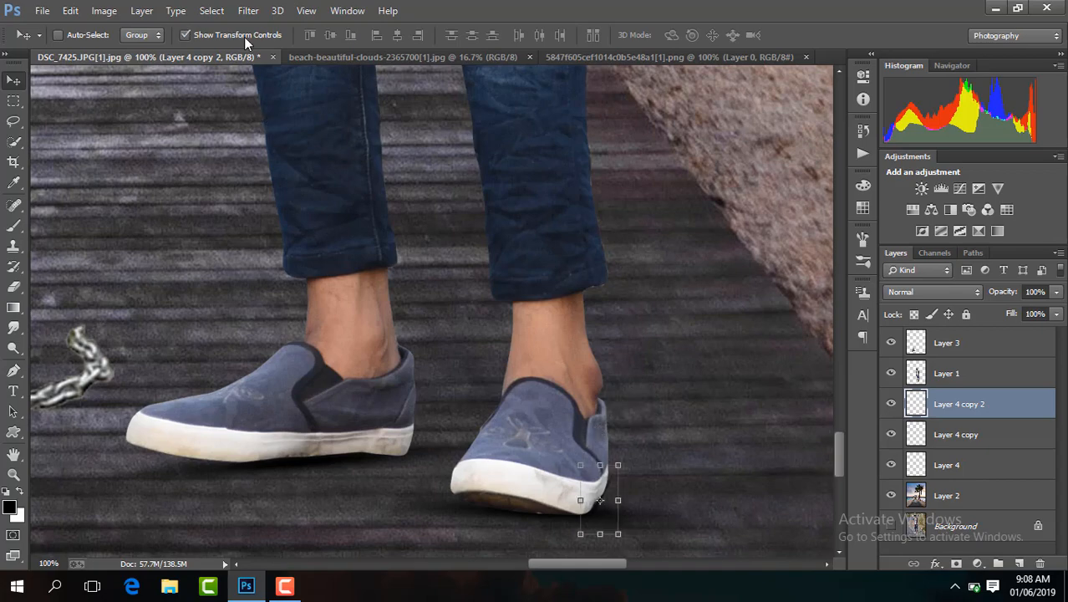
- On a new layer, paint one large soft black dab behind the man's legs with a 1447 px brush at 0% hardness
key("ctrl+minus")
key("ctrl+minus")
key("ctrl+minus")
key("ctrl+minus")
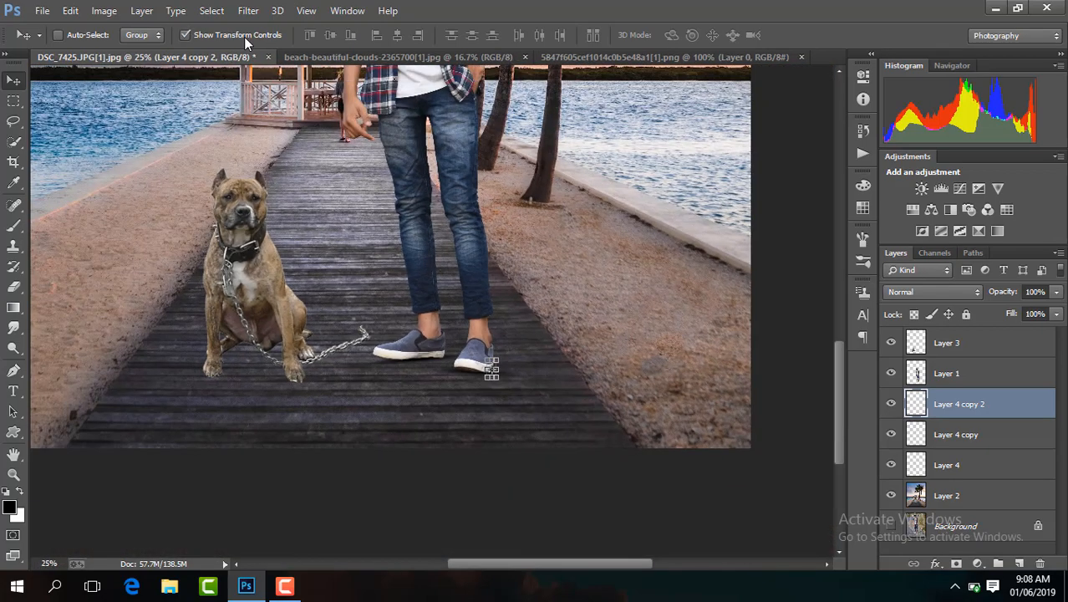
left_click(1019, 563)
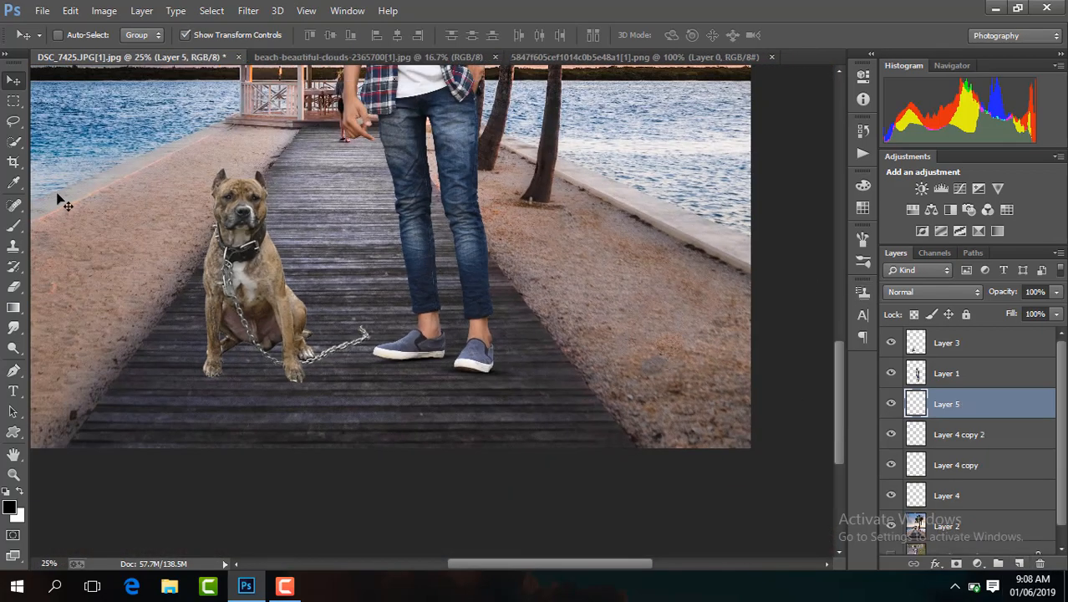
left_click(14, 227)
left_click(79, 36)
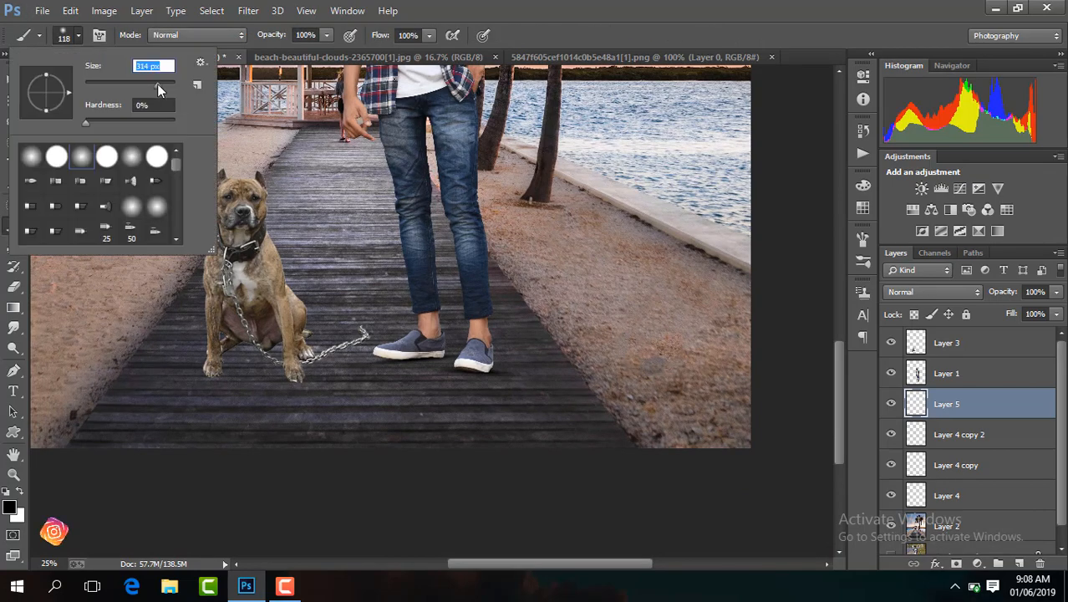
left_click_drag(157, 85, 168, 85)
left_click(433, 272)
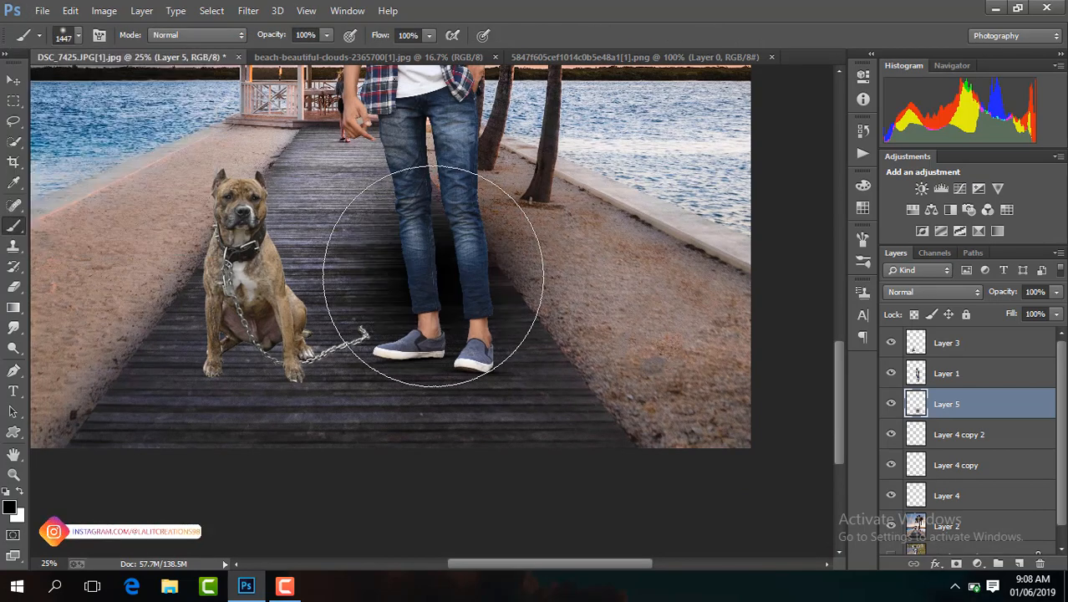
- Scale the black dab to about 56% width and 32% height and place it beneath the dog
left_click(13, 82)
left_click_drag(664, 448, 539, 338)
left_click_drag(486, 239, 314, 323)
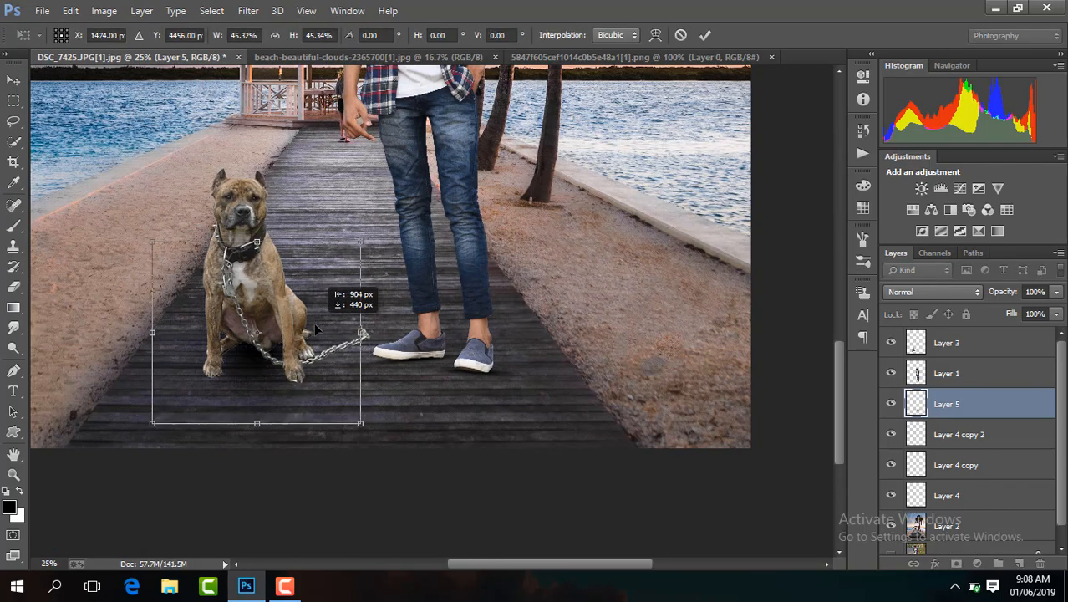
left_click_drag(363, 423, 373, 433)
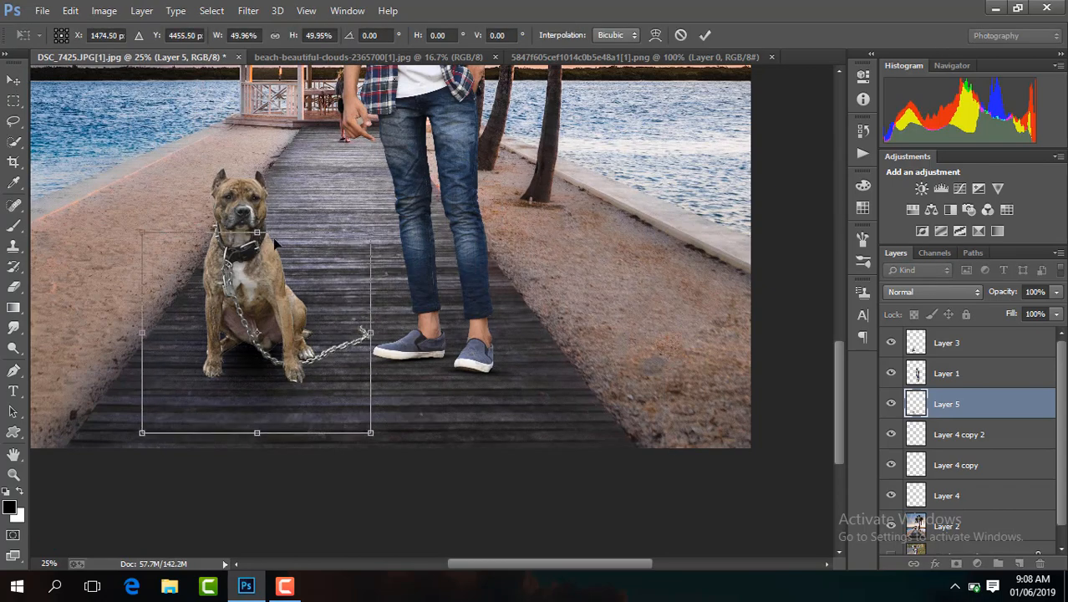
left_click_drag(258, 232, 256, 277)
left_click_drag(315, 318, 313, 327)
mouse_move(372, 286)
left_mouse_down()
mouse_move(393, 269)
mouse_move(390, 283)
left_mouse_up()
- Lower the dog shadow layer's opacity to 81% and apply the transform
left_click(1056, 291)
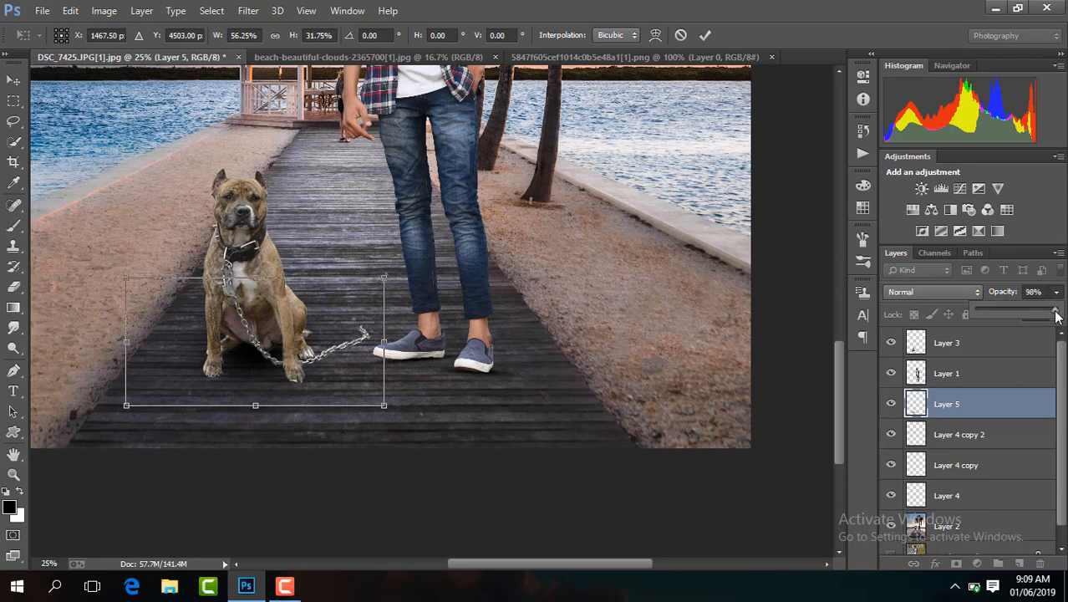
left_click_drag(1056, 314, 1041, 316)
left_click(707, 36)
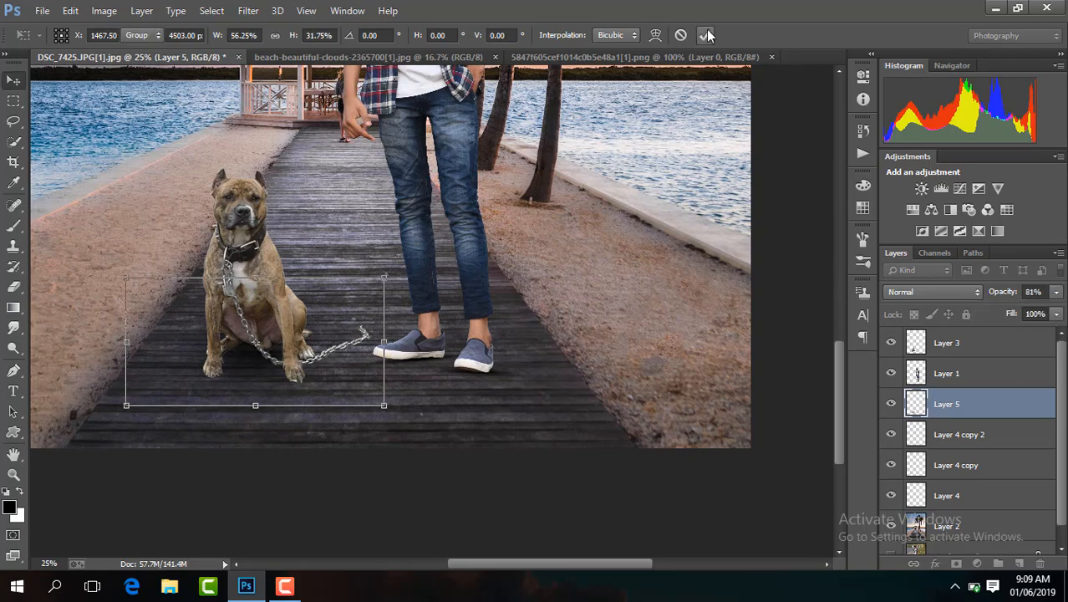
- Examine the whole composite and the shadows beneath the dog and the man's shoes
key("ctrl+minus")
key("ctrl+minus")
key("ctrl+minus")
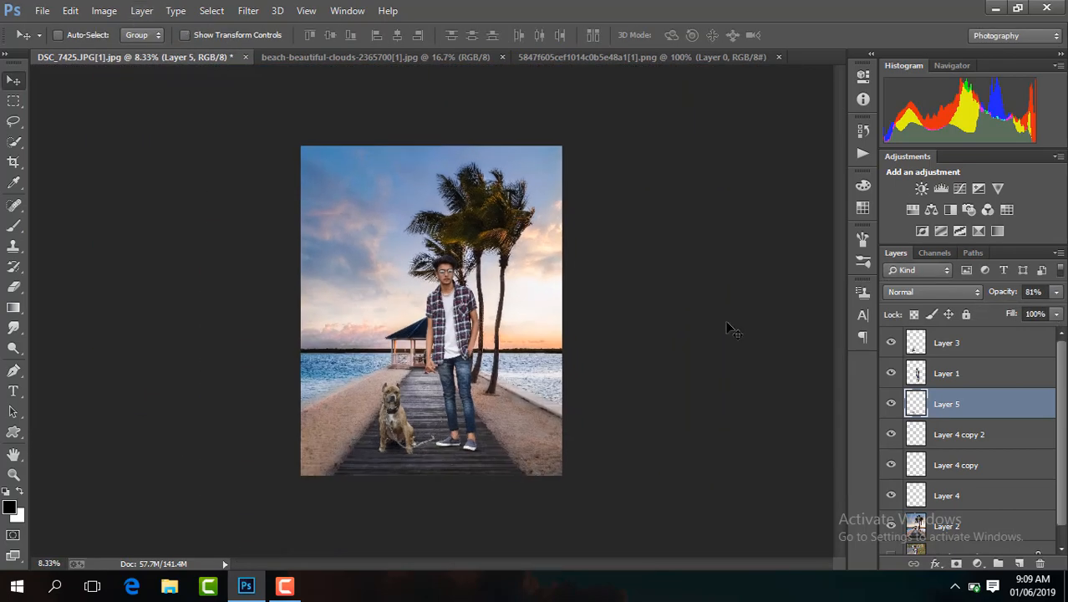
key("ctrl+plus")
key("ctrl+plus")
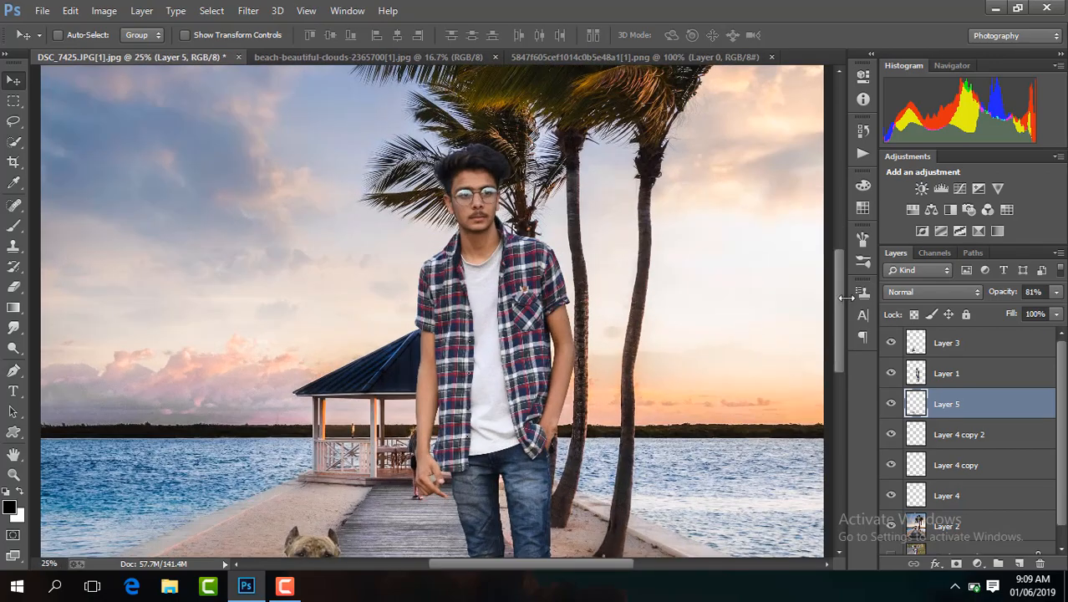
scroll(833, 410, "down", 5)
left_click_drag(539, 564, 556, 565)
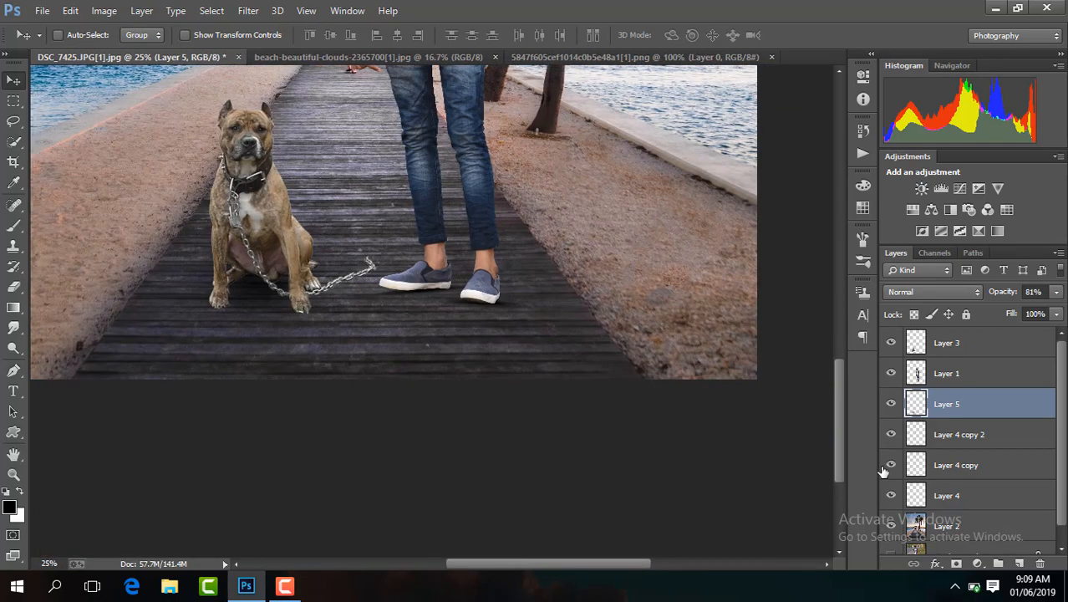
- Make the dog's layer active and choose the Rectangular Marquee tool near the loose end of the chain
left_click(966, 350)
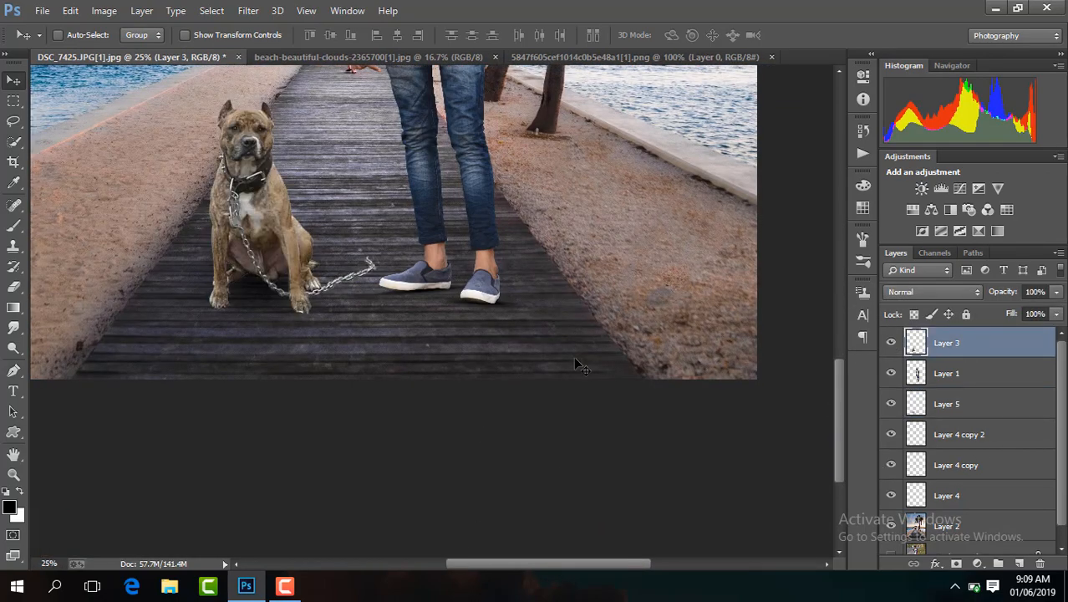
key("ctrl+plus")
key("ctrl+plus")
key("ctrl+plus")
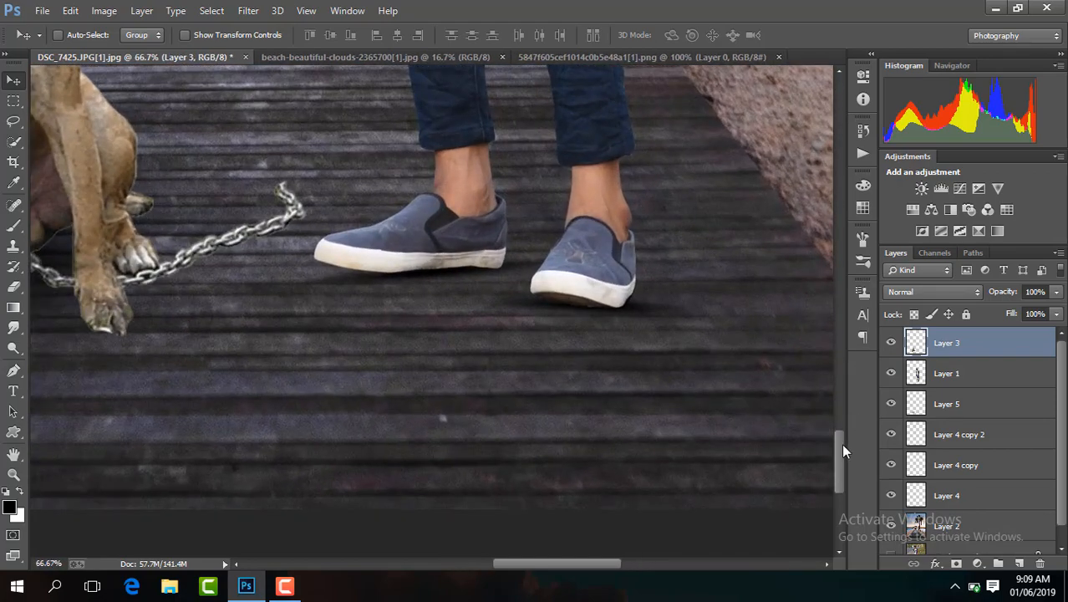
left_click_drag(843, 451, 845, 435)
left_click(13, 100)
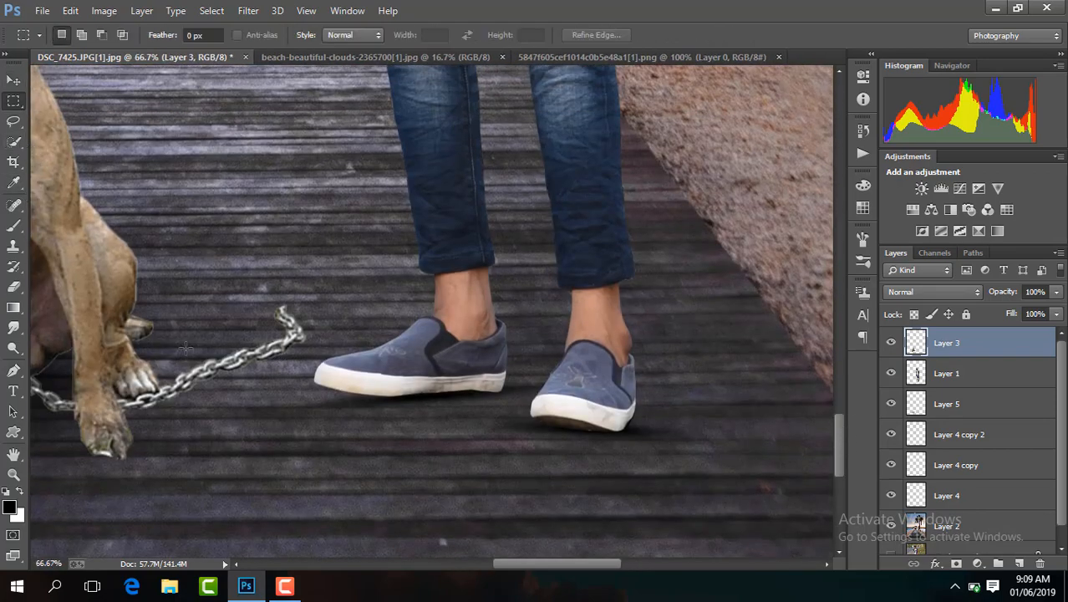
left_click_drag(150, 286, 317, 399)
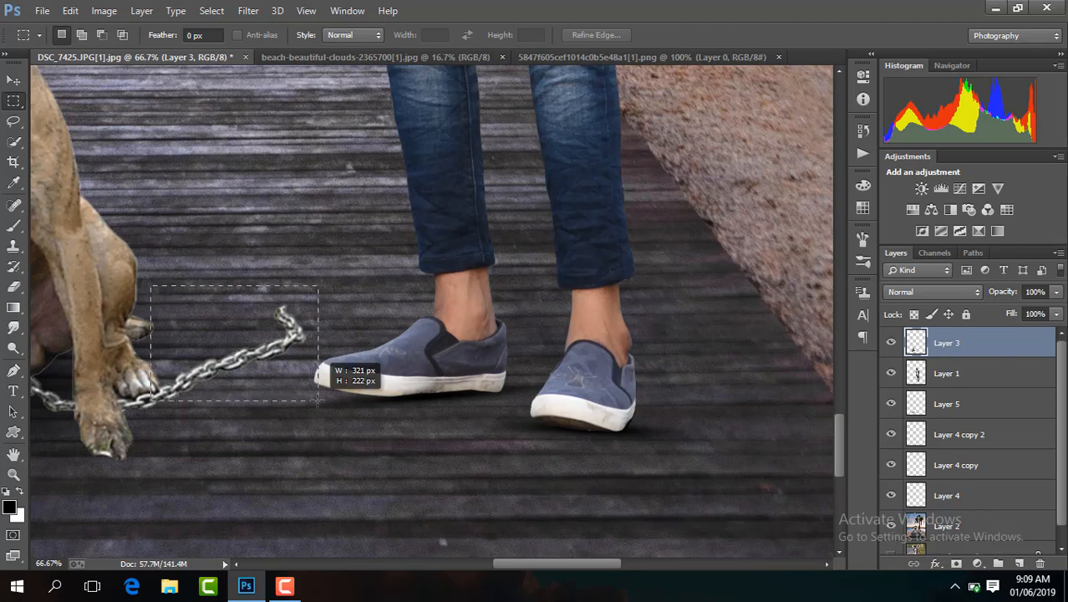
right_click(318, 400)
left_click(381, 81)
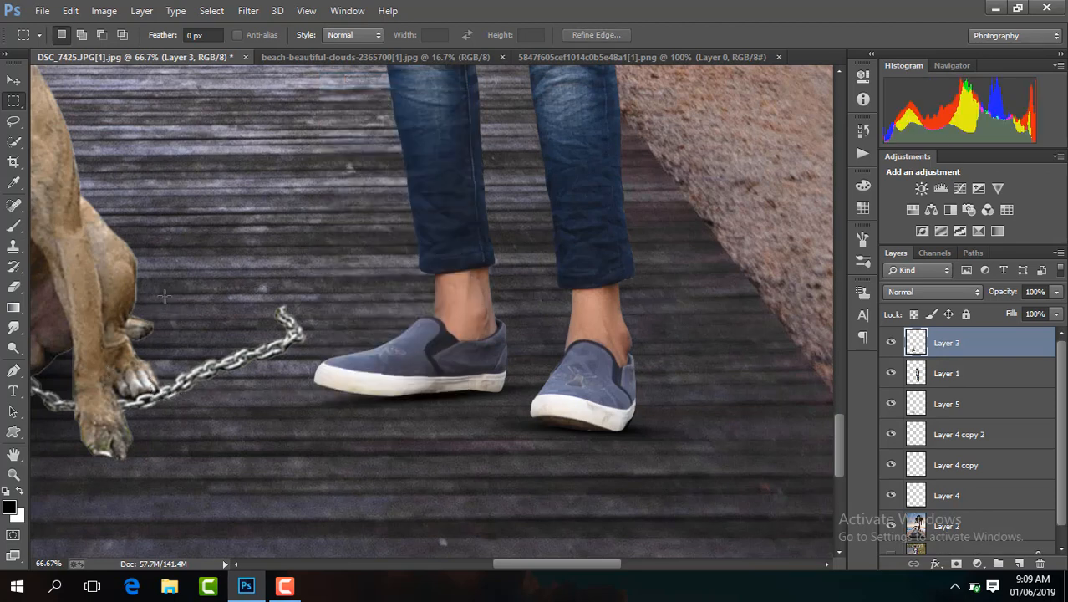
- Copy the loose end of the dog's chain to a new layer and rotate it upright so it continues upward from the chain
left_click_drag(165, 297, 319, 409)
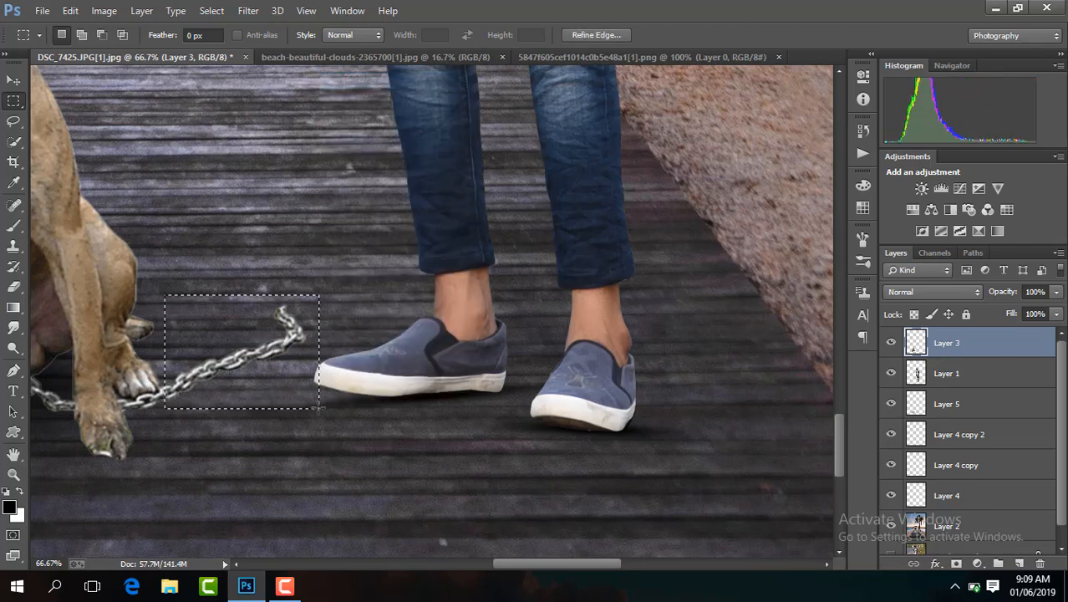
key("ctrl+j")
left_click(14, 81)
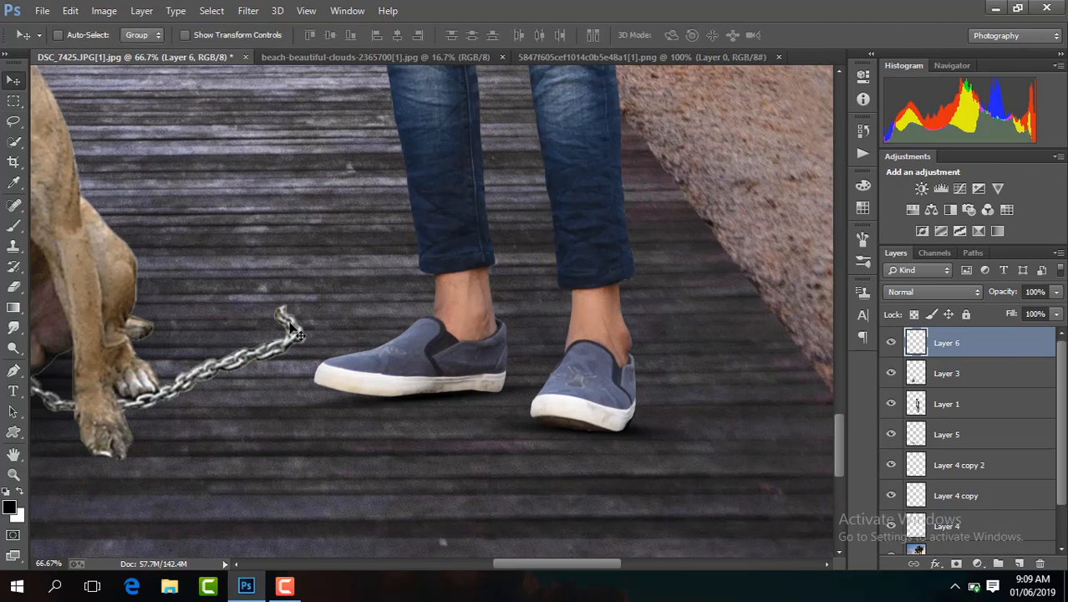
left_click_drag(294, 330, 313, 150)
left_click(234, 35)
left_click_drag(321, 270, 323, 211)
left_click(705, 34)
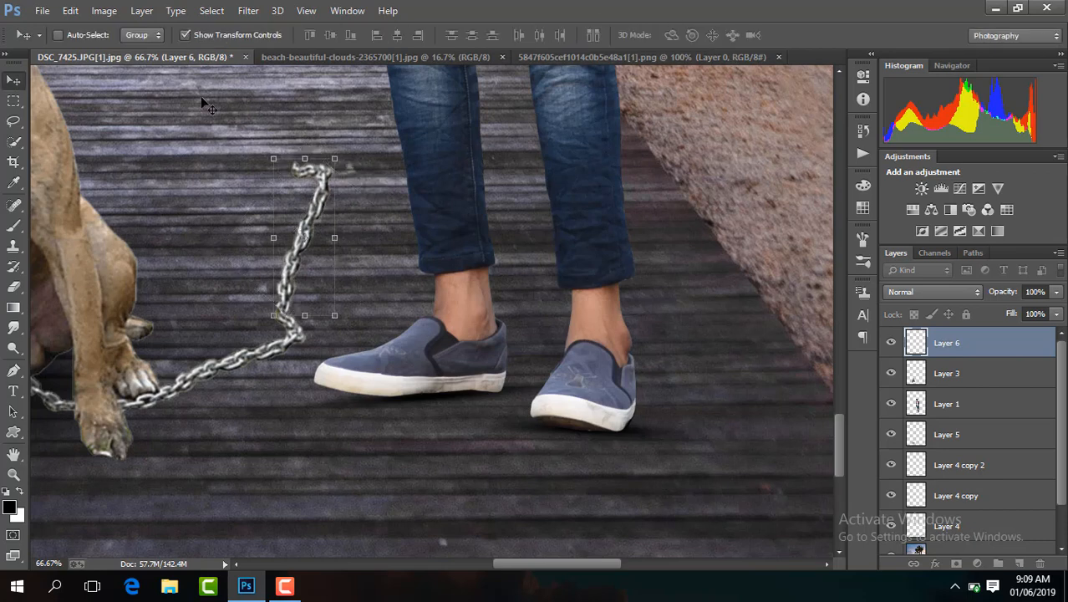
- Duplicate the upright chain segment, rotate the copy about -20.5° and join it to the top of the first segment
left_click_drag(840, 441, 840, 410)
key("ctrl+j")
left_click_drag(355, 345, 368, 192)
left_click(219, 35)
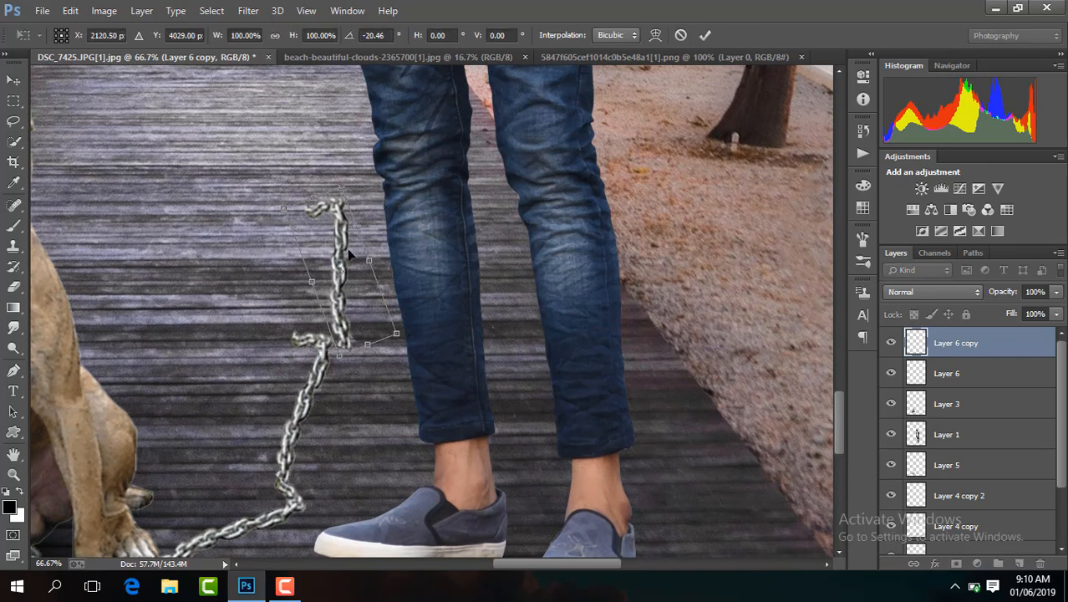
left_click_drag(350, 255, 330, 255)
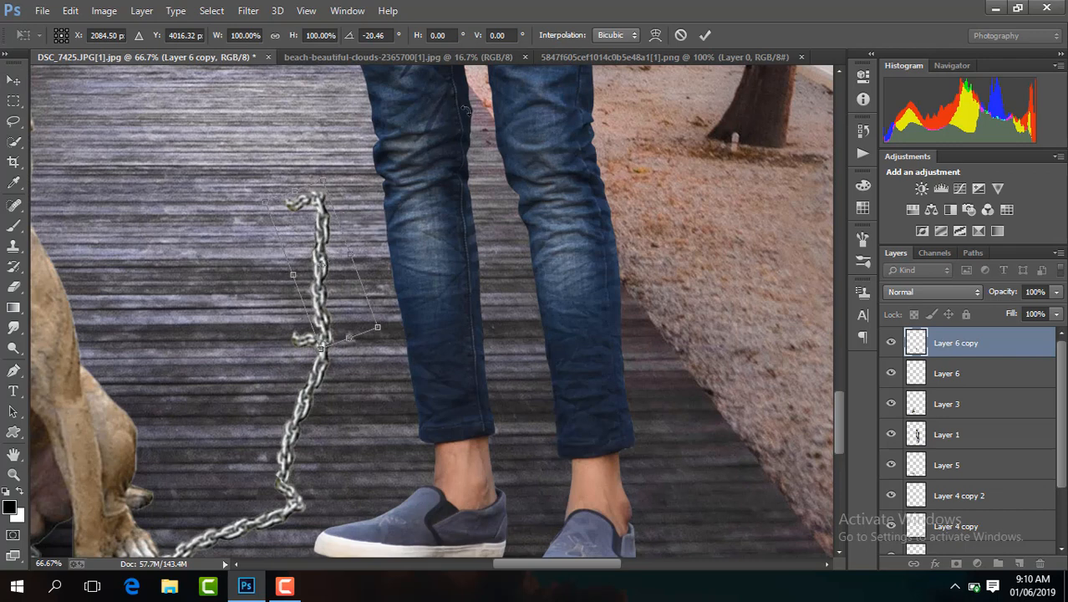
left_click(705, 35)
- Erase the stray hooked links at the top of the first chain segment with a 36 px soft eraser
left_click(948, 373)
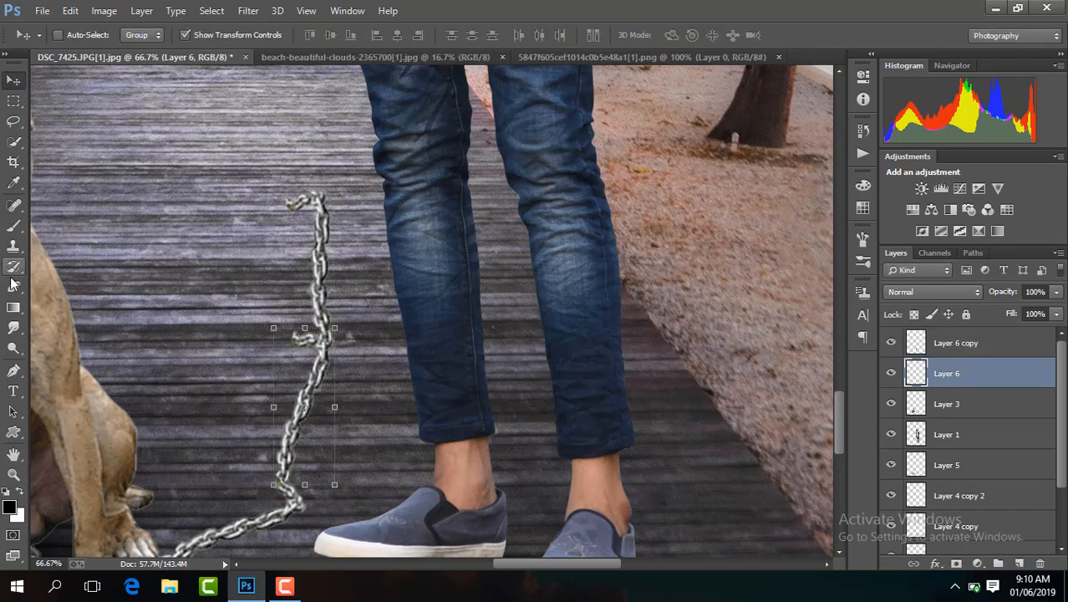
left_click(13, 286)
left_click(79, 35)
left_click_drag(134, 84, 102, 90)
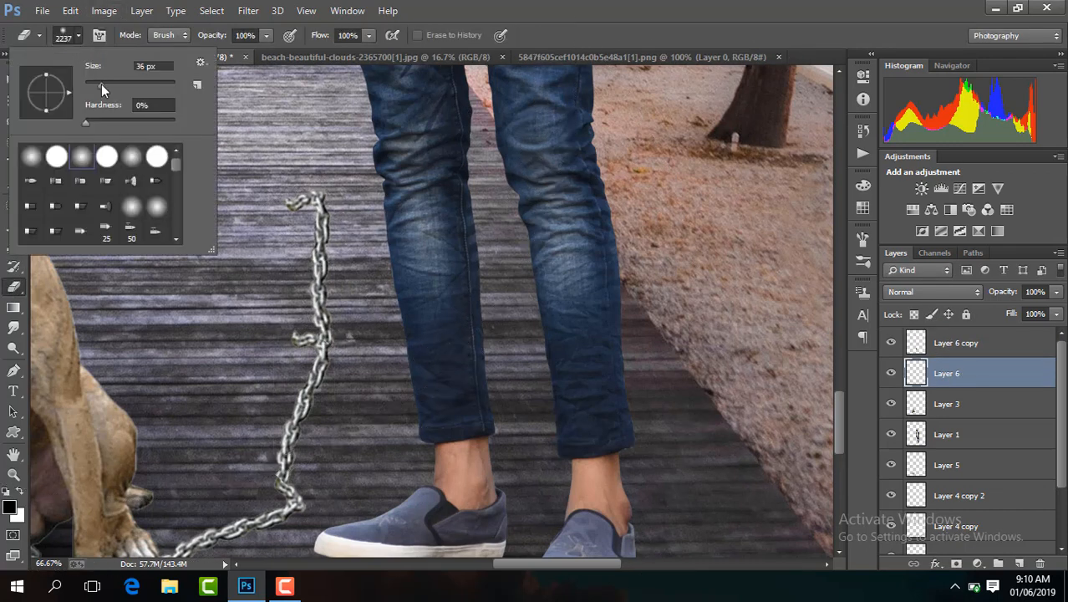
left_click(302, 338)
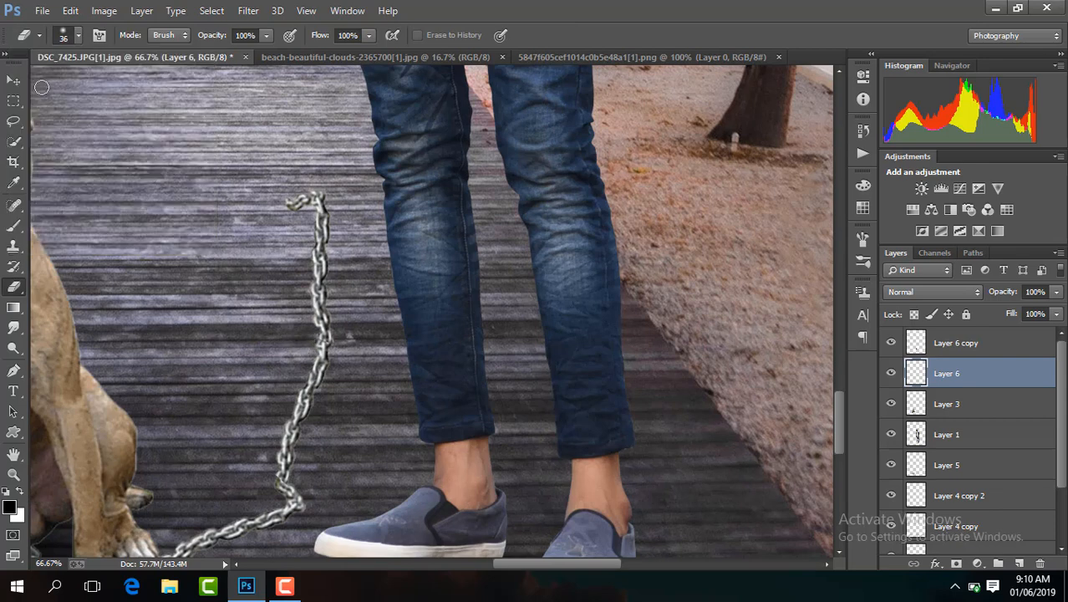
- Duplicate the cleaned chain segment, bring it to the top of the layer stack and extend the chain upward, rotated about -18°
left_click(8, 81)
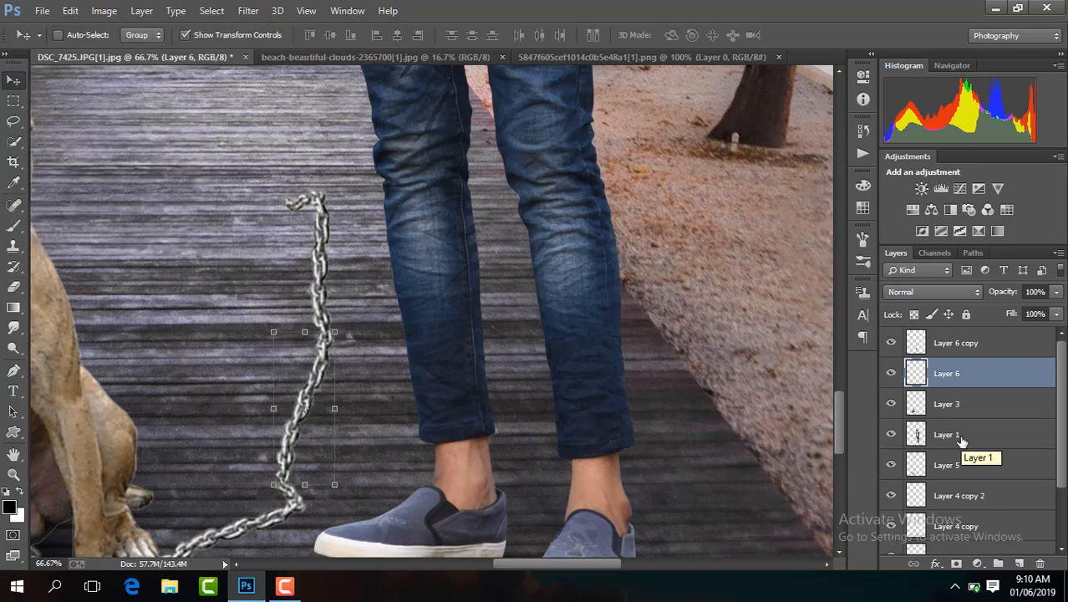
key("ctrl+j")
left_click_drag(968, 377, 974, 341)
left_click_drag(324, 364, 338, 149)
key("ctrl+t")
left_click_drag(843, 422, 842, 385)
left_click(710, 34)
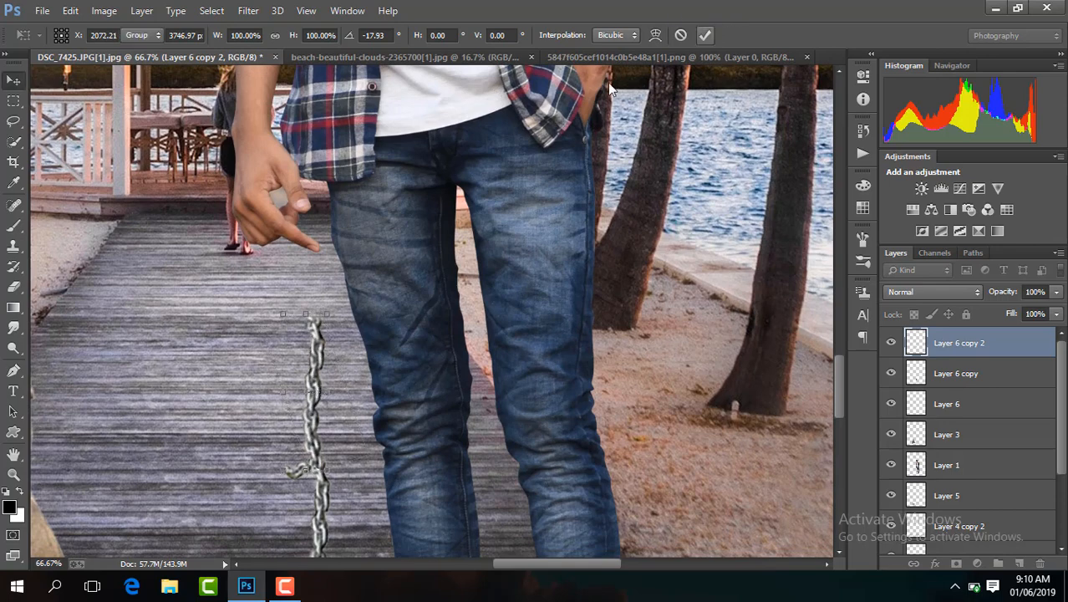
- Add another chain segment copy, angle it to connect the chain with the man's hand and hide the transform controls
left_click_drag(307, 206, 325, 166)
left_click(338, 172)
left_click_drag(304, 216, 295, 237)
left_click(705, 34)
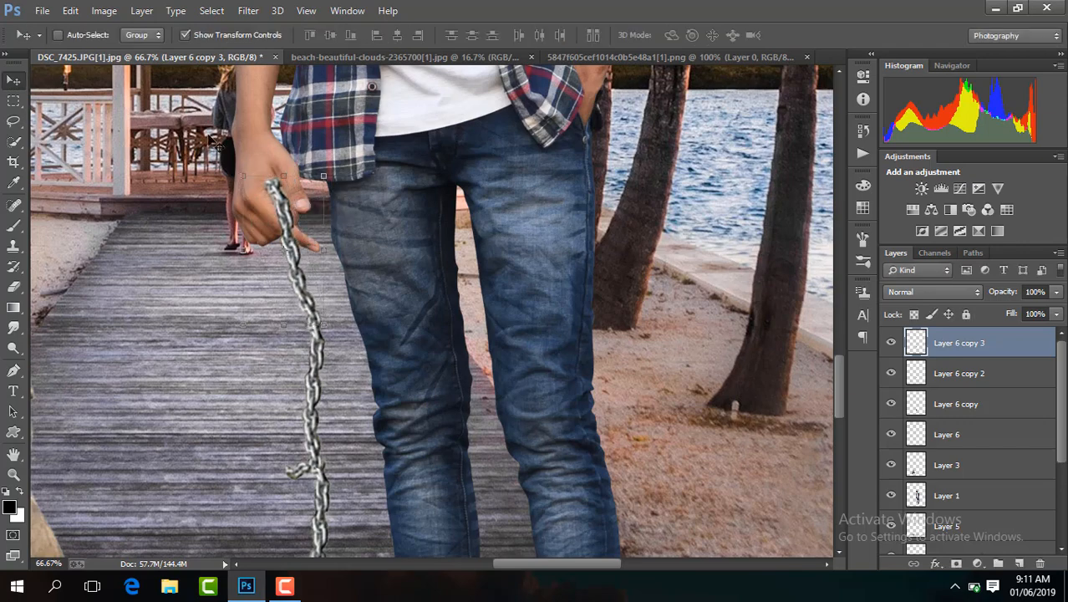
left_click(191, 35)
- Try to cover the chain's upper end with a copy of the man's hand on its own layer
left_click_drag(1065, 404, 1065, 426)
left_click(942, 462)
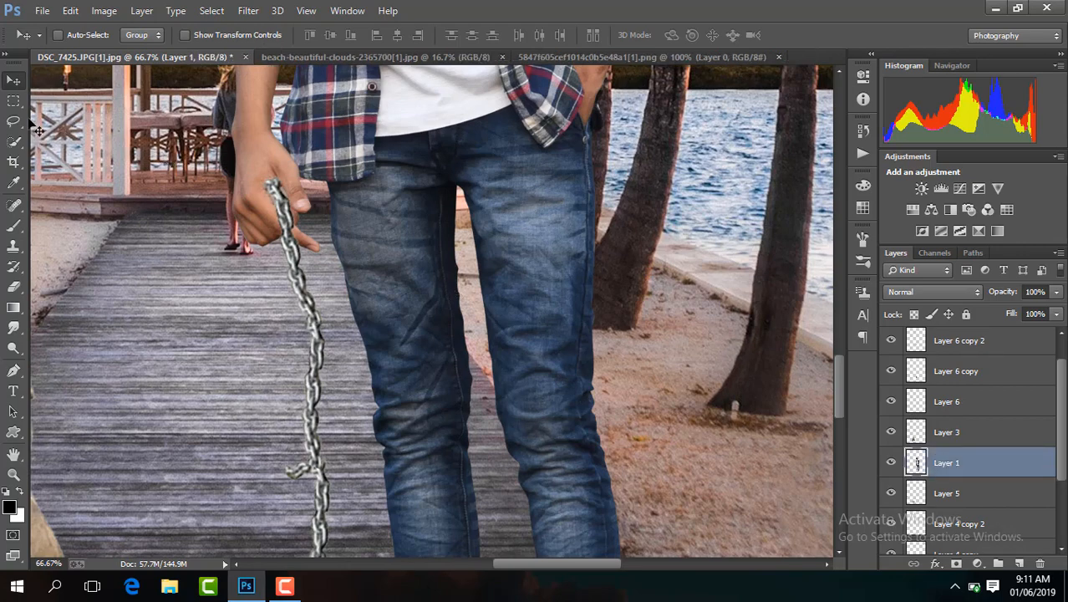
left_click(13, 102)
left_click_drag(252, 165, 328, 262)
key("ctrl+j")
left_click_drag(945, 467, 957, 334)
- Toggle the hand copy's visibility to check it and delete its layer
left_click(892, 342)
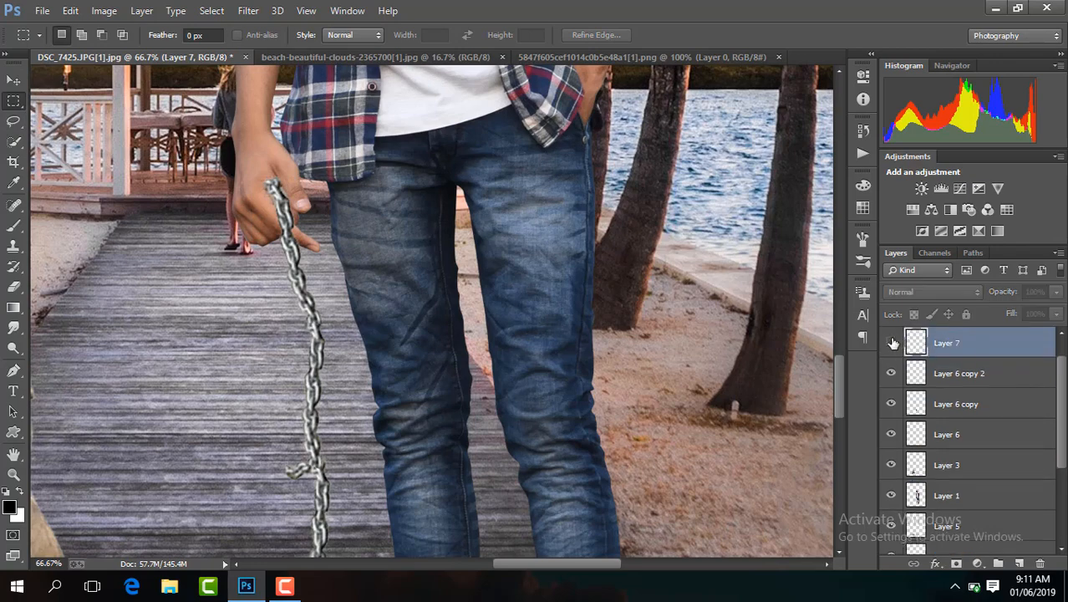
left_click(892, 343)
key("Delete")
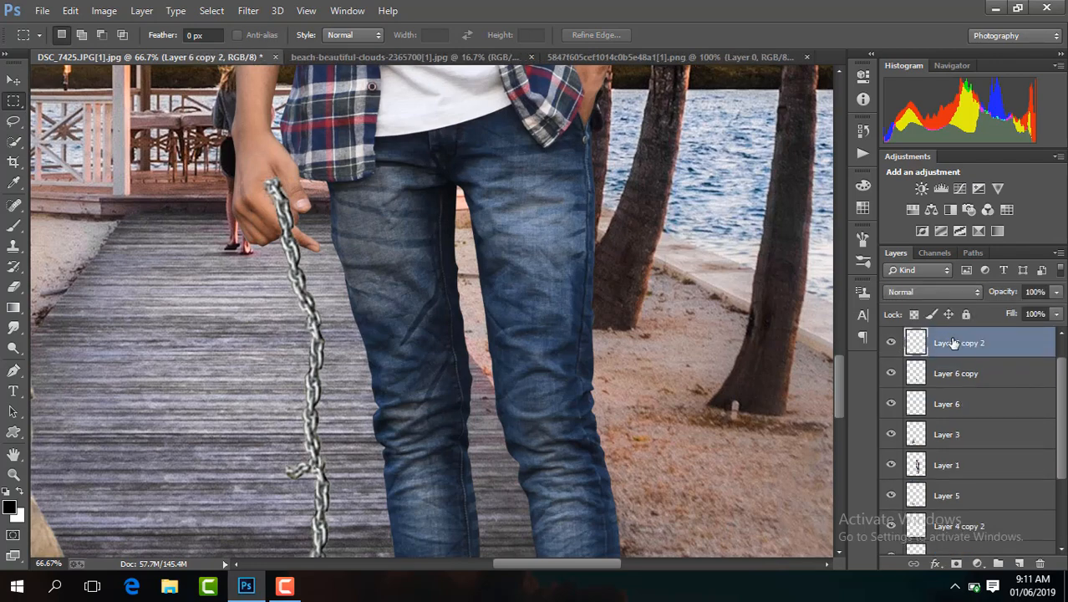
- Check the contents of Layer 6 copy 2, Layer 6 copy and Layer 3 by toggling their visibility
left_click(959, 467)
left_click(961, 339)
left_click(892, 343)
left_click(892, 343)
left_click(891, 373)
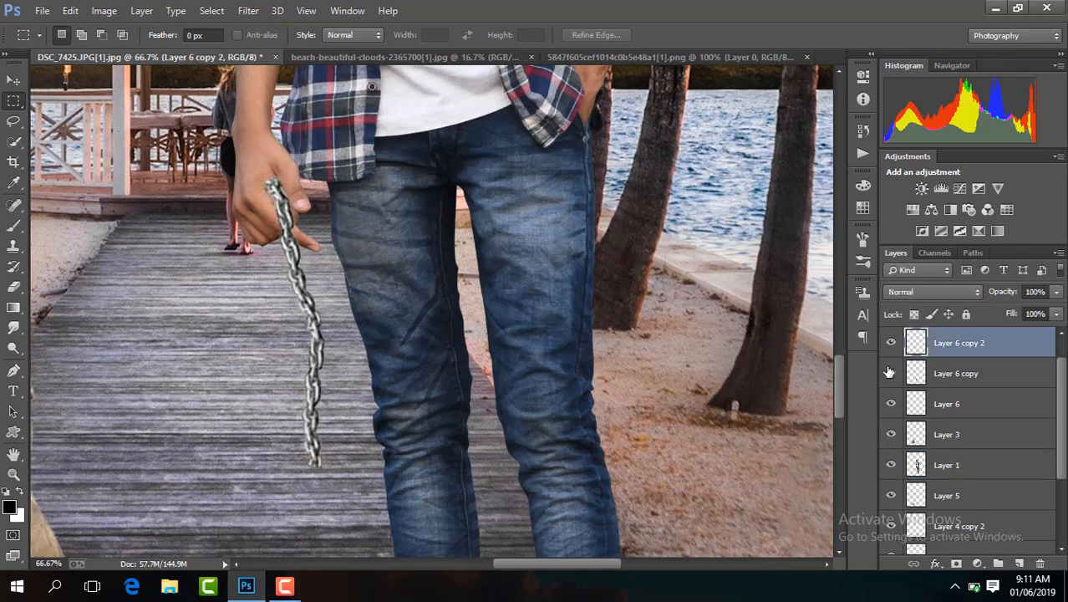
left_click(891, 373)
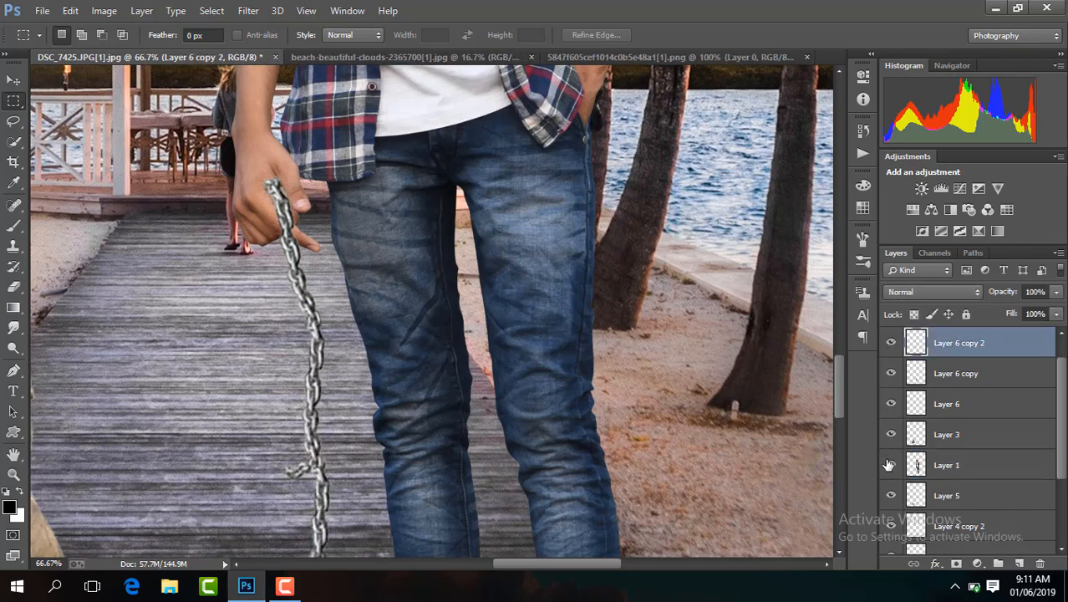
left_click(890, 433)
left_click(890, 434)
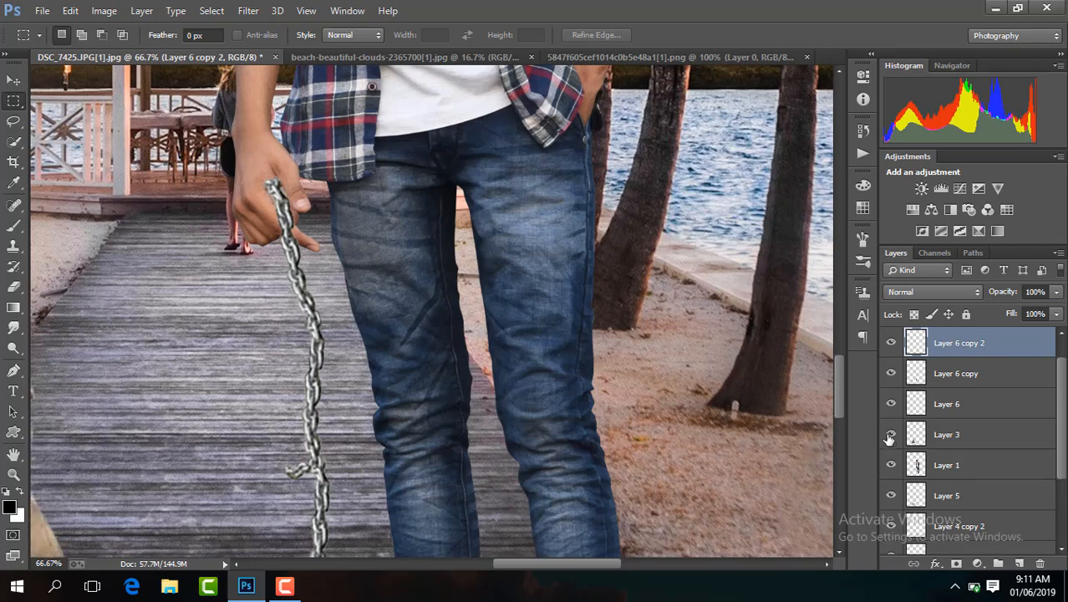
left_click(891, 344)
left_click(891, 344)
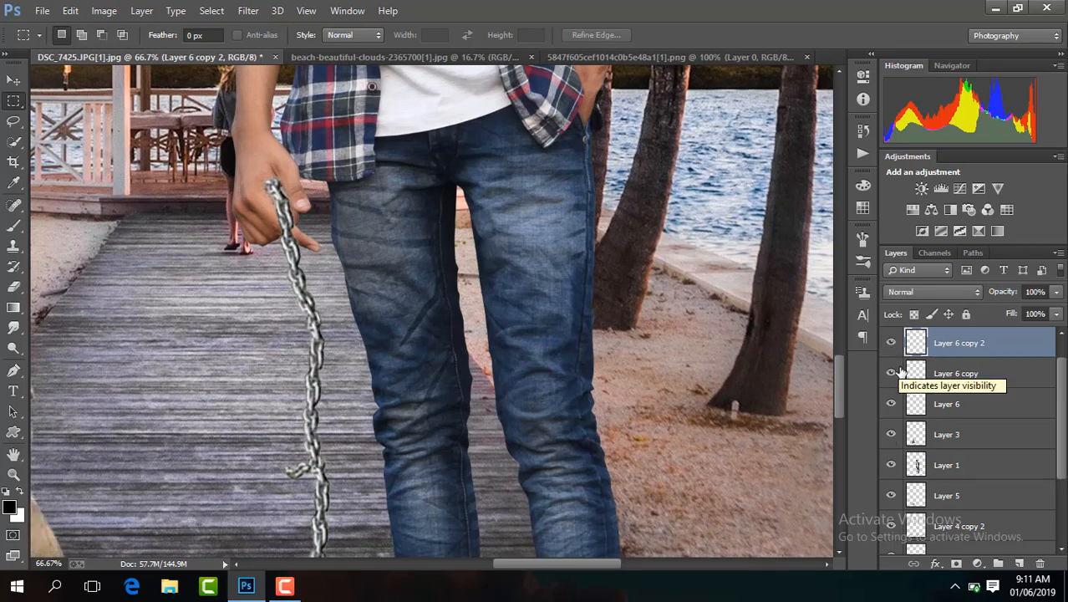
left_click(891, 373)
left_click(890, 373)
left_click_drag(1063, 383, 1065, 420)
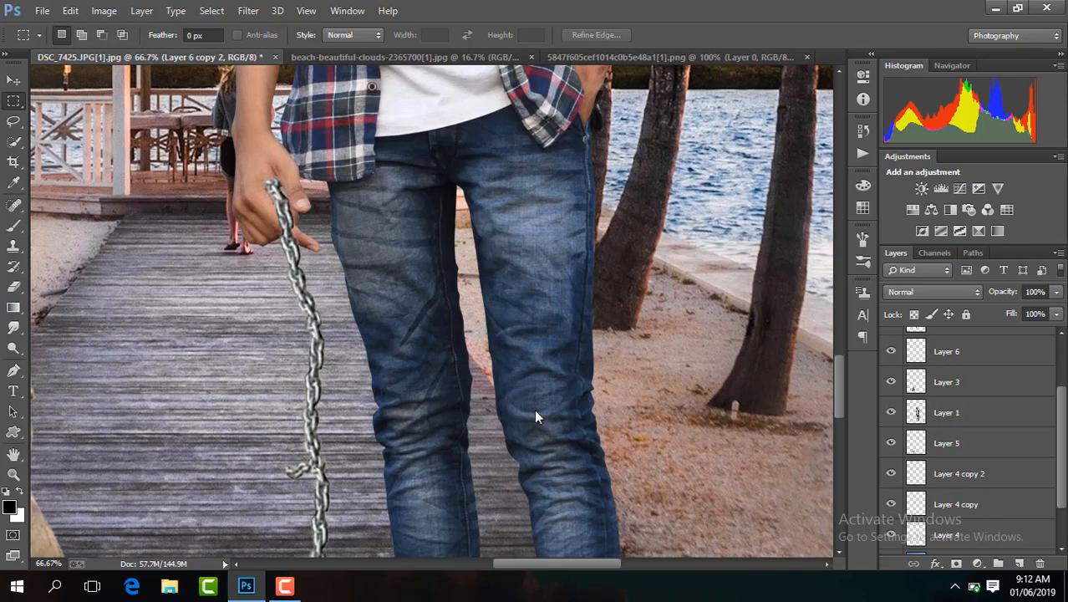
left_click(285, 585)
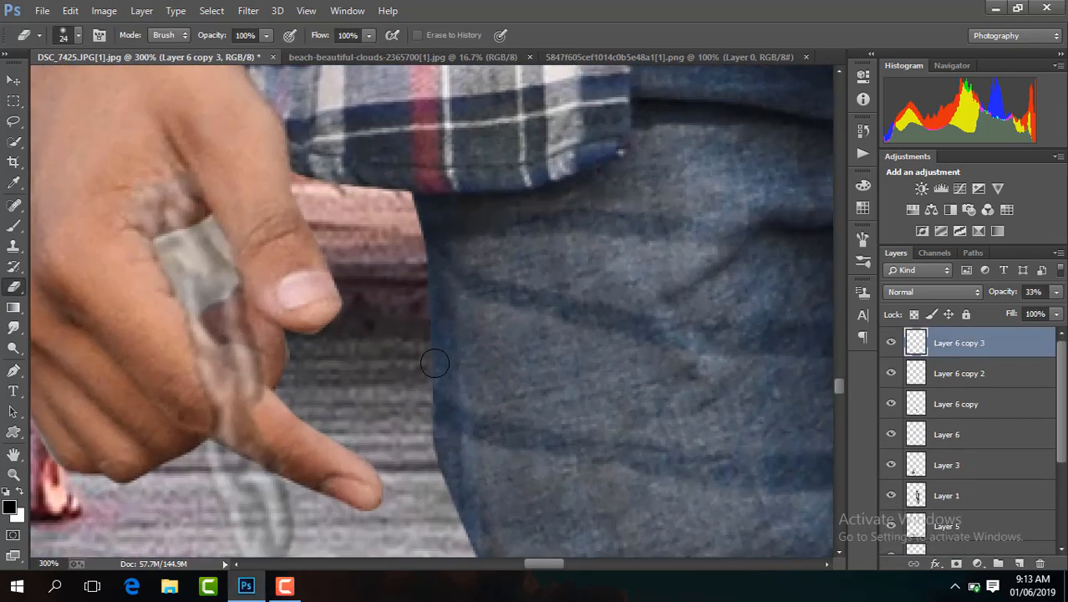
- Erase the chain parts overlapping the man's fingers on Layer 6 copy 3 and set the layer's opacity to 100%
mouse_move(221, 414)
left_mouse_down()
mouse_move(211, 380)
mouse_move(222, 403)
mouse_move(291, 443)
mouse_move(219, 403)
mouse_move(286, 442)
mouse_move(242, 408)
mouse_move(241, 351)
mouse_move(214, 350)
mouse_move(242, 322)
mouse_move(213, 337)
mouse_move(244, 357)
mouse_move(188, 341)
mouse_move(276, 321)
mouse_move(197, 151)
mouse_move(203, 171)
mouse_move(148, 191)
mouse_move(202, 174)
mouse_move(125, 219)
mouse_move(188, 190)
mouse_move(110, 249)
mouse_move(122, 244)
mouse_move(146, 309)
mouse_move(178, 341)
mouse_move(87, 202)
left_mouse_up()
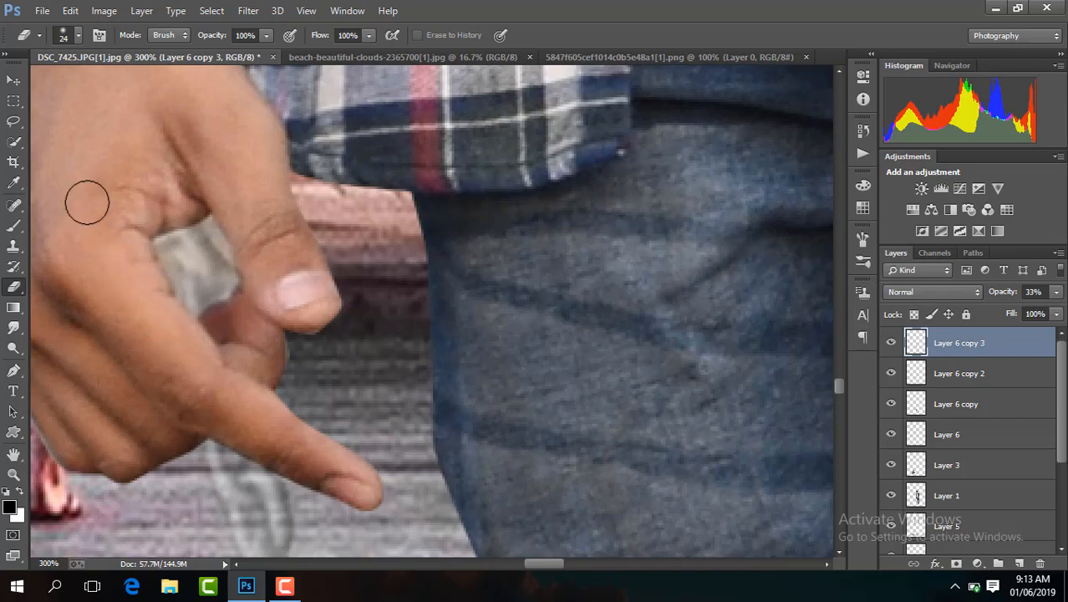
key("ctrl+1")
left_click(1058, 292)
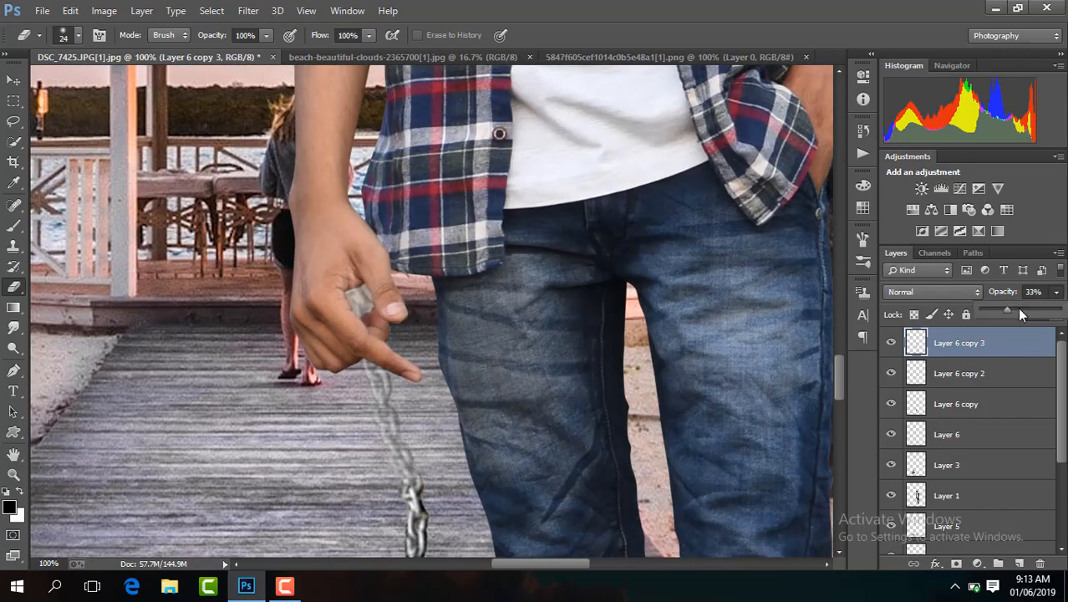
left_click_drag(1018, 307, 1062, 306)
- Examine the whole composite from the man's head to the dog and chain, and fit the image on screen
key("ctrl+minus")
key("ctrl+minus")
key("ctrl+minus")
key("ctrl+minus")
key("ctrl+minus")
key("ctrl+minus")
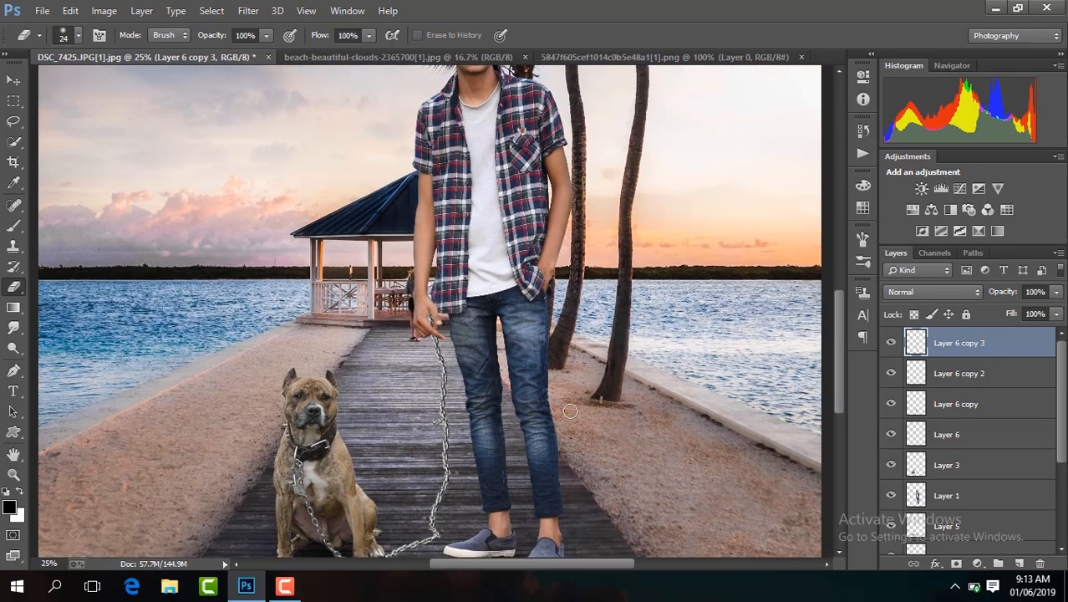
key("ctrl+plus")
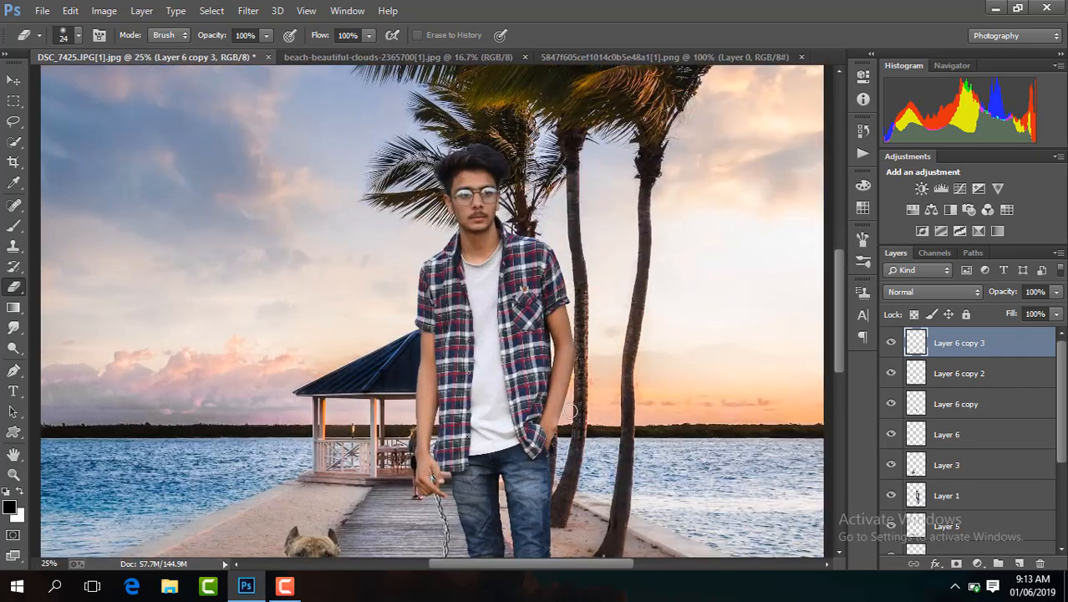
left_click_drag(839, 316, 826, 406)
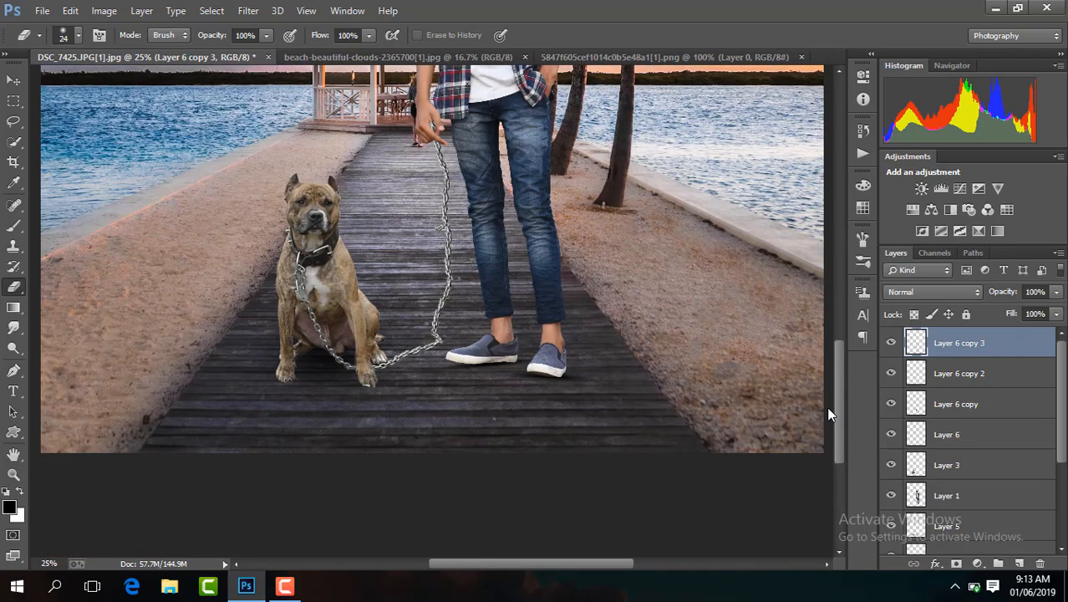
key("ctrl+minus")
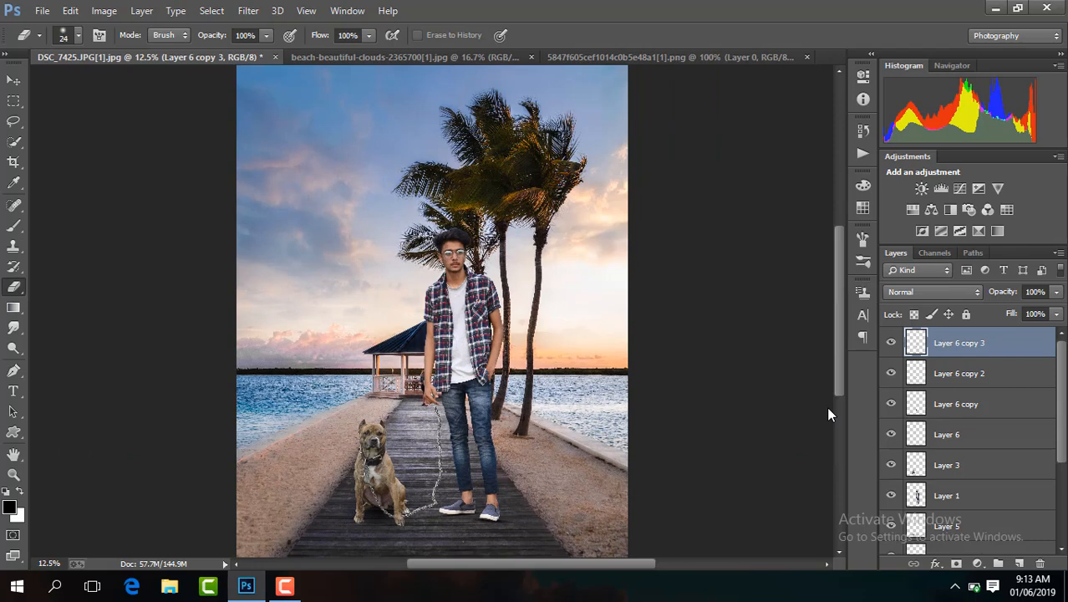
key("ctrl+minus")
left_click(13, 454)
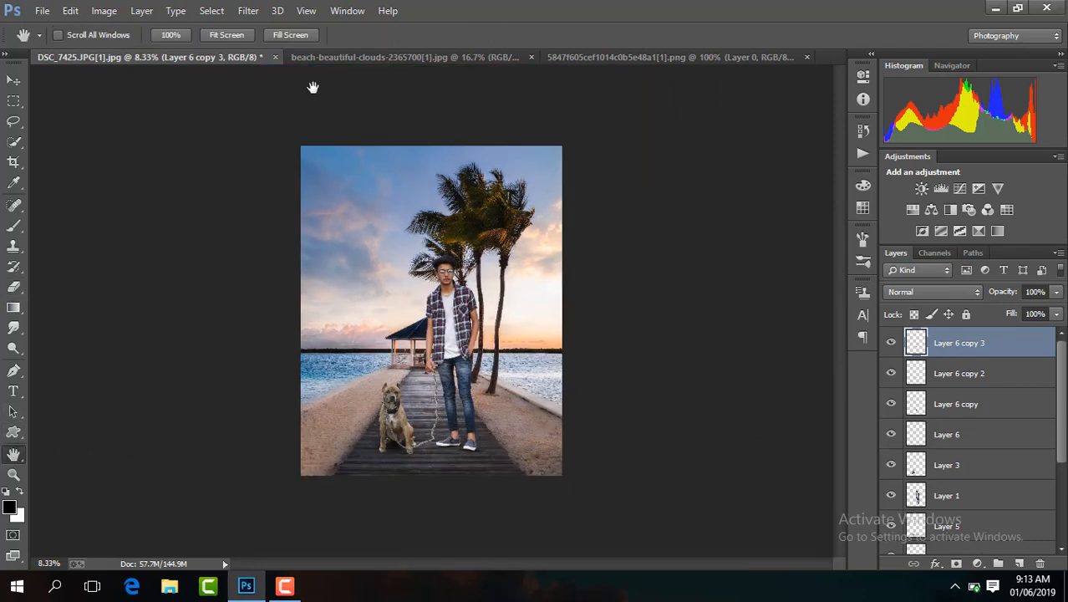
left_click(247, 35)
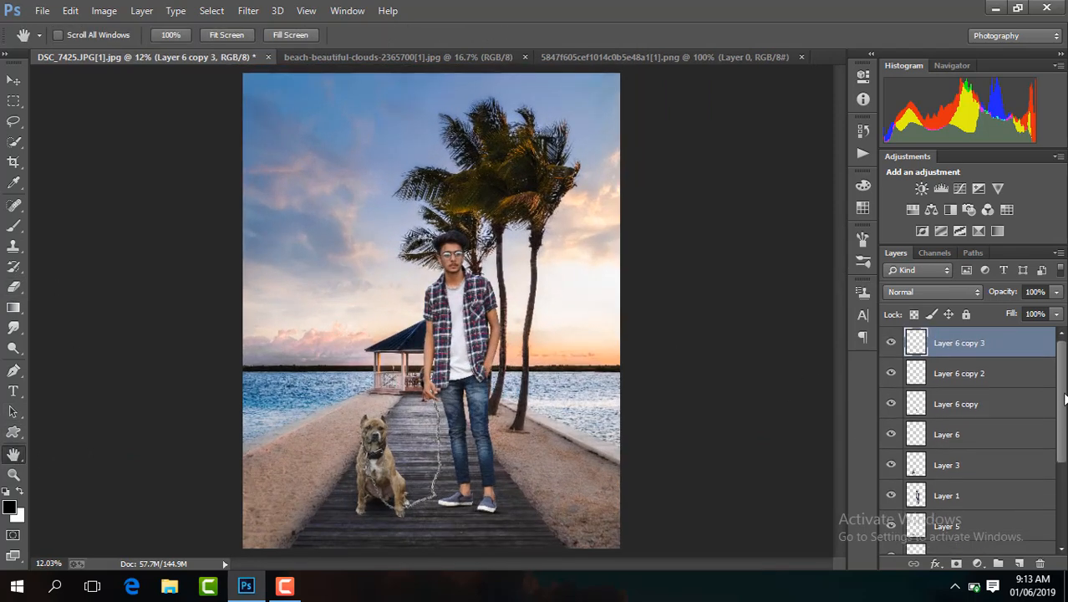
- Try to merge the chain layers, the dog layer and the man's layer into one layer
left_click(1003, 373, "ctrl")
left_click(985, 405, "ctrl")
left_click(978, 434, "ctrl")
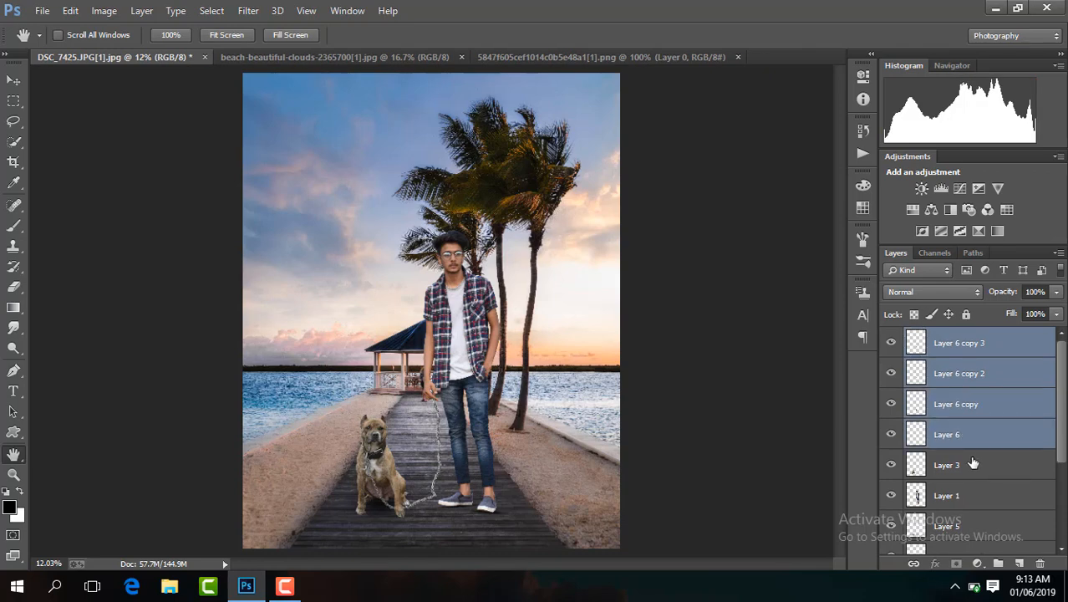
left_click(972, 465, "ctrl")
left_click(970, 494, "ctrl")
right_click(973, 494)
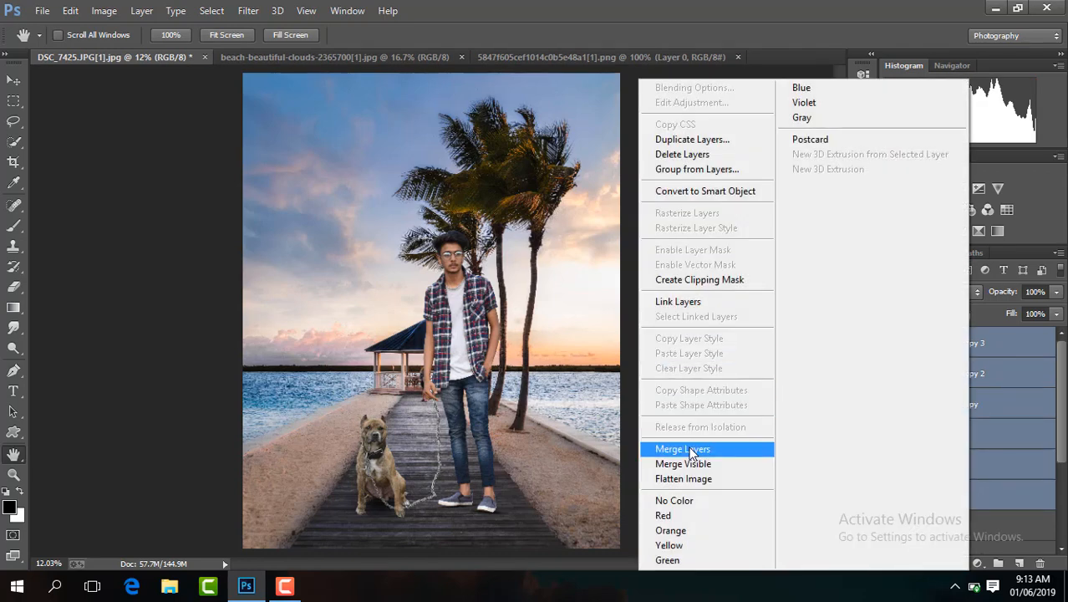
left_click(693, 447)
left_click(891, 343)
left_click(891, 343)
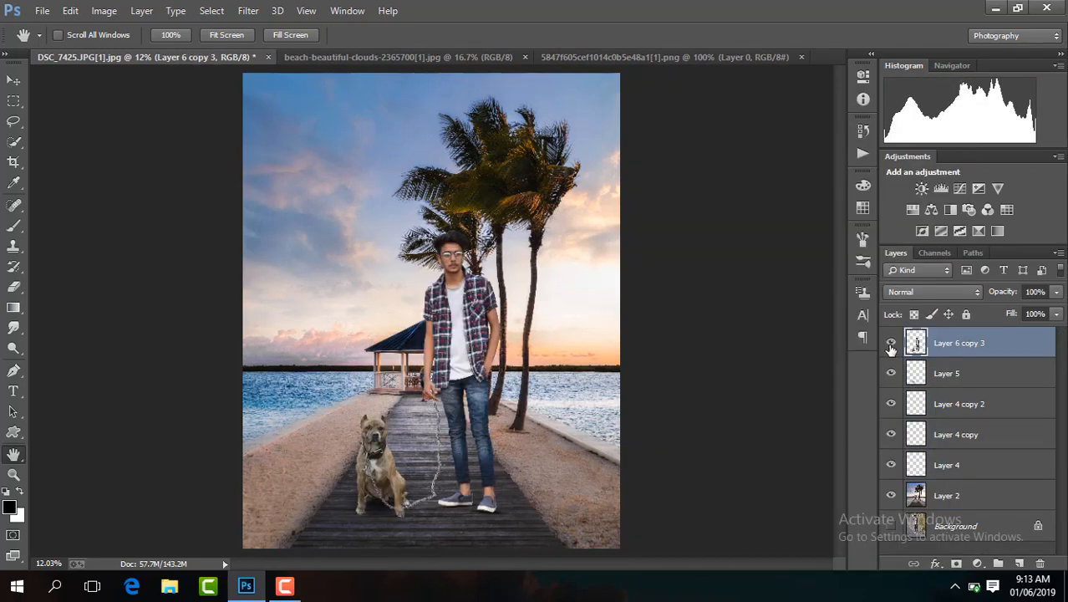
key("ctrl+z")
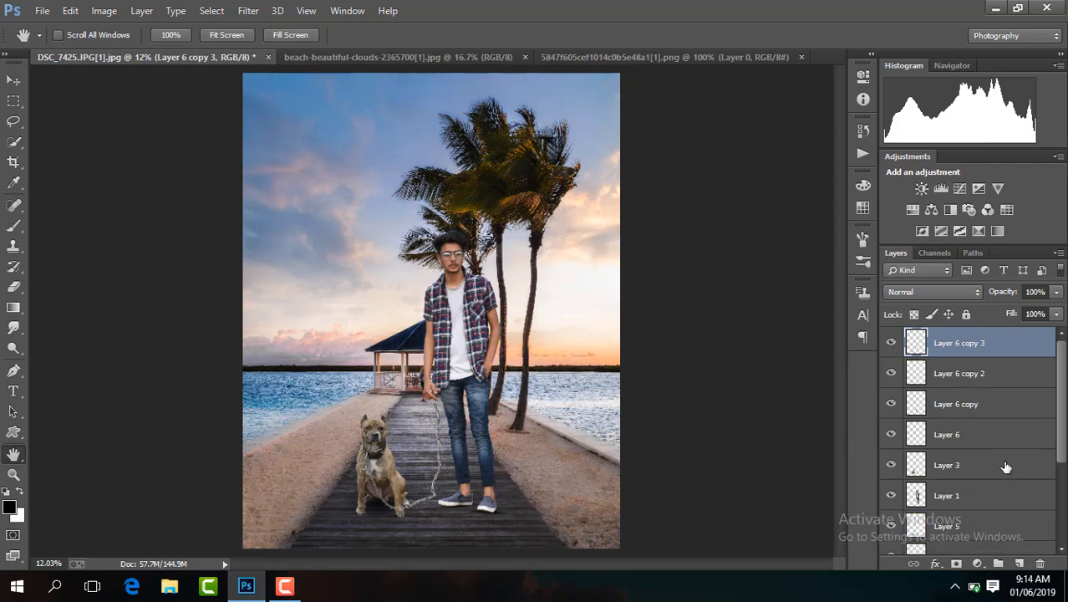
- Merge the four chain layers with the dog's Layer 3 and check the merged layer by toggling its visibility
left_click(1006, 468, "ctrl")
left_click(974, 435, "ctrl")
left_click(963, 404, "ctrl")
left_click(961, 373, "ctrl")
right_click(962, 373)
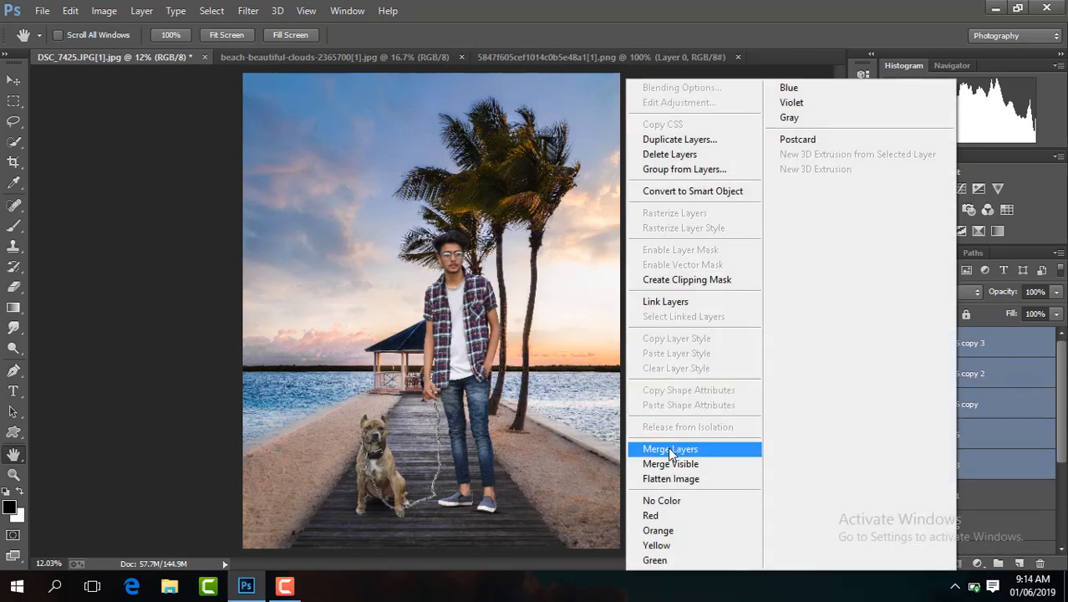
left_click(672, 450)
left_click(892, 344)
left_click(893, 343)
left_click(892, 343)
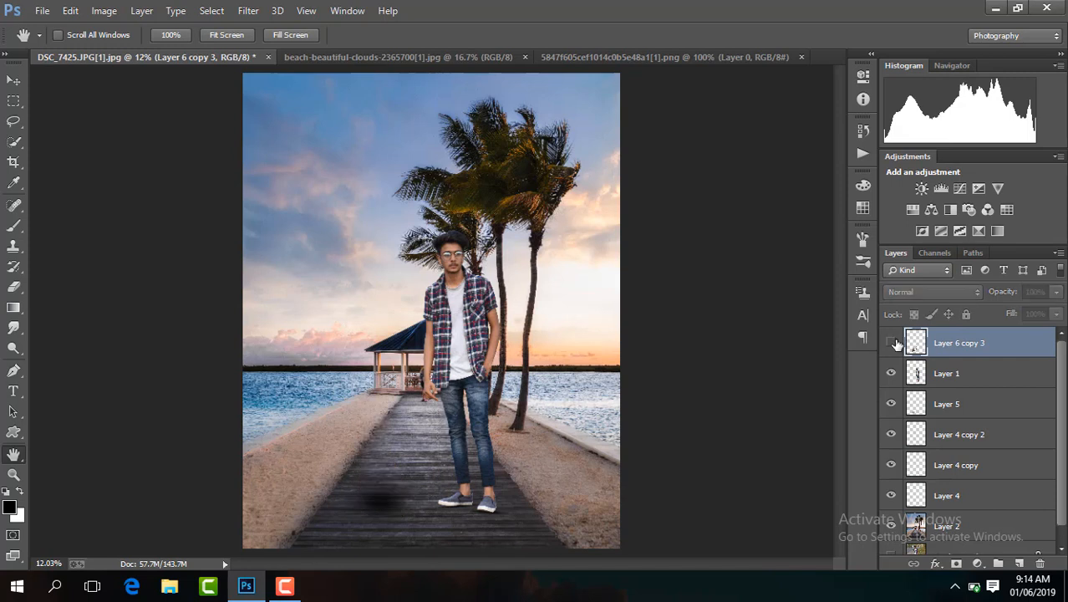
left_click(892, 344)
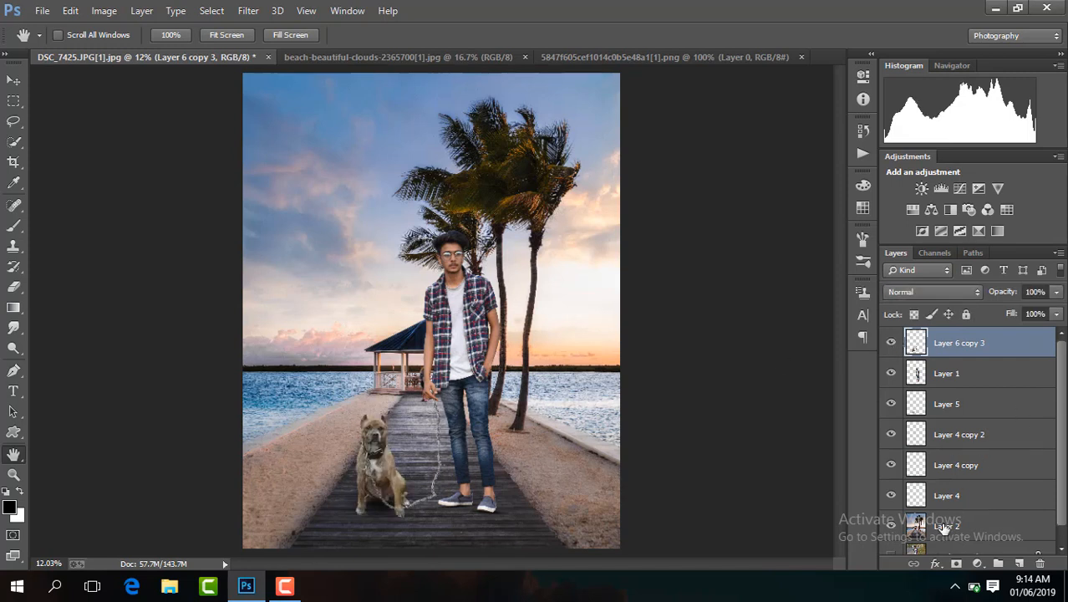
- Open the man's Layer 1 in the Camera Raw filter with his upper body framed at 25% zoom
mouse_move(1064, 425)
left_mouse_down()
mouse_move(1065, 464)
mouse_move(1065, 407)
left_mouse_up()
left_click(940, 373)
left_click(248, 11)
left_click(302, 98)
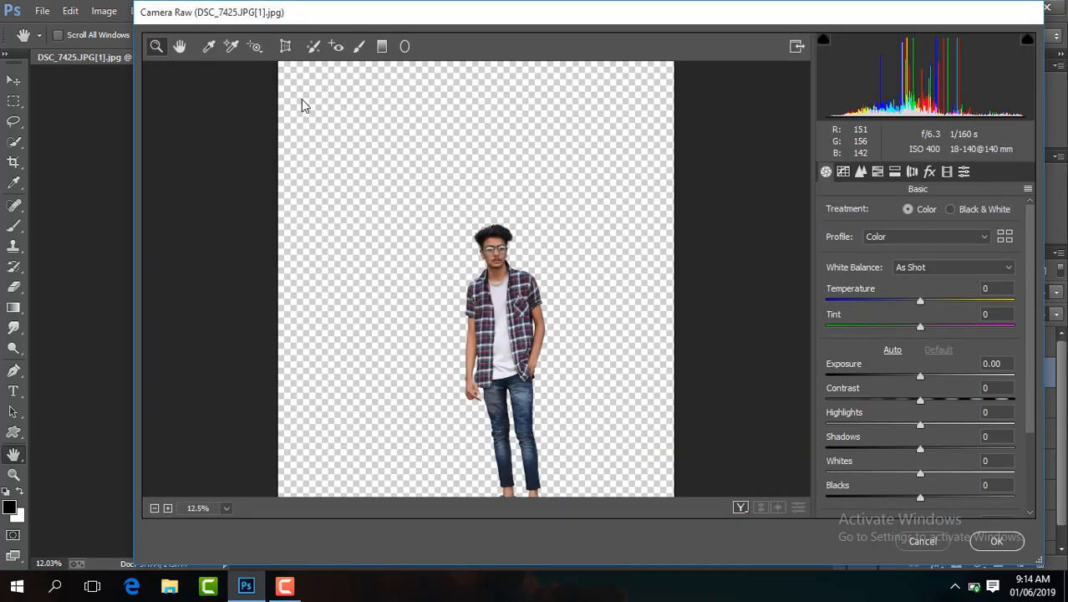
left_click_drag(523, 350, 502, 286)
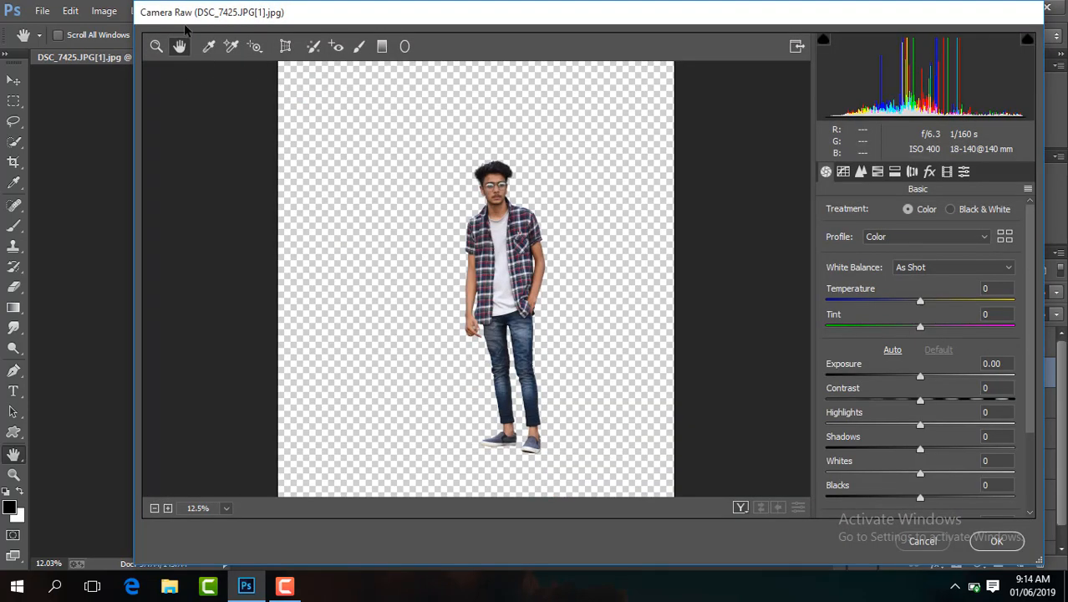
left_click(157, 46)
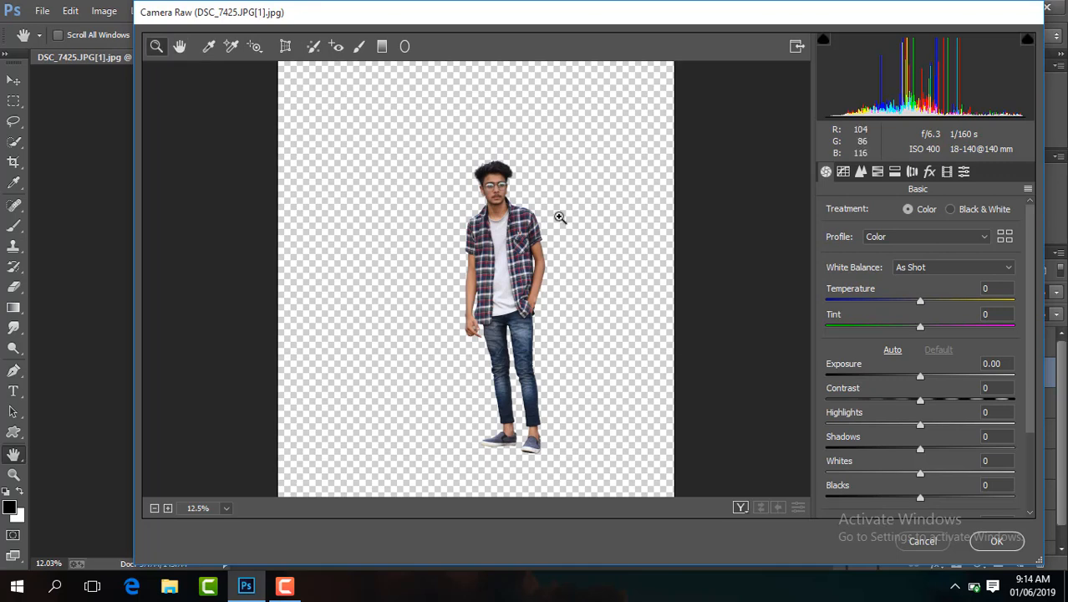
left_click(559, 217)
left_click(179, 46)
left_click_drag(459, 363, 473, 282)
- Set the man's Exposure to +0.25, Contrast to +28, Shadows to +44, Blacks to -17, Clarity to +13 and Vibrance to +23
left_click_drag(920, 376, 943, 407)
left_click_drag(921, 449, 963, 450)
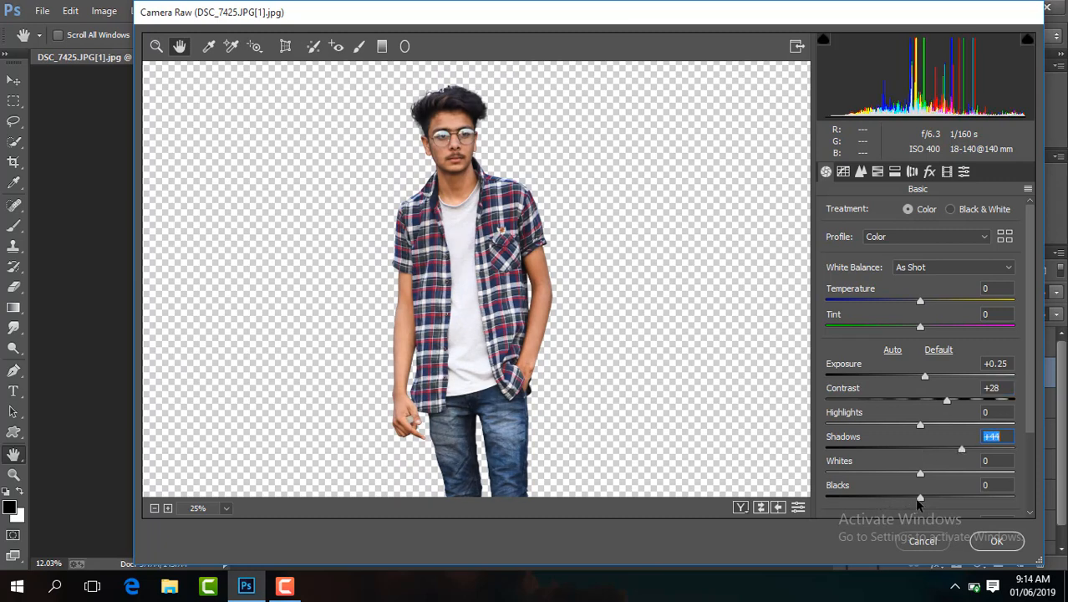
left_click_drag(920, 499, 904, 499)
scroll(941, 415, "down", 3)
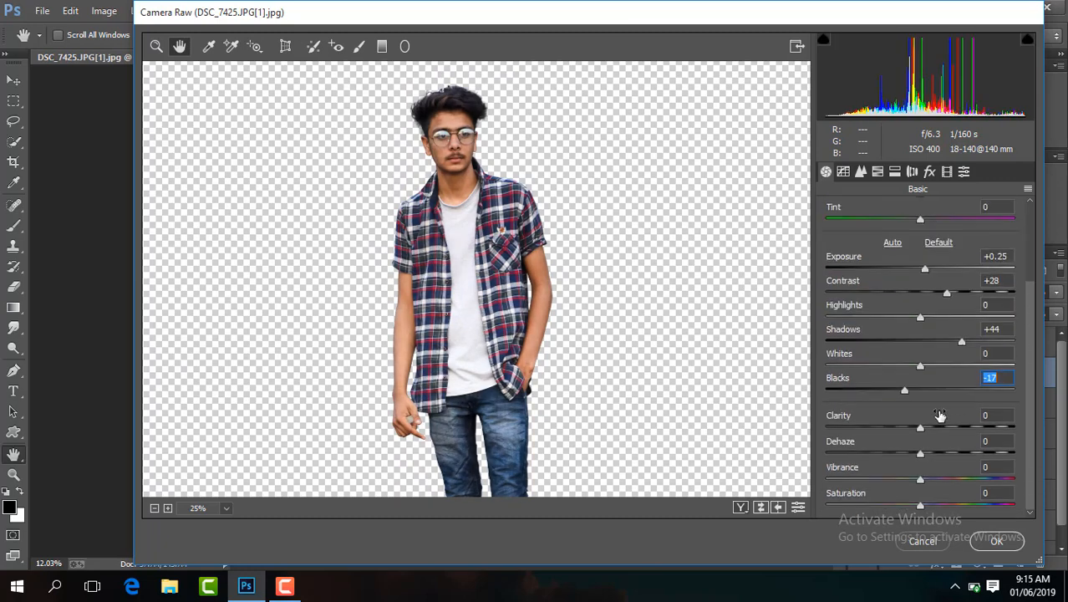
left_click_drag(920, 428, 941, 428)
left_click_drag(920, 479, 942, 479)
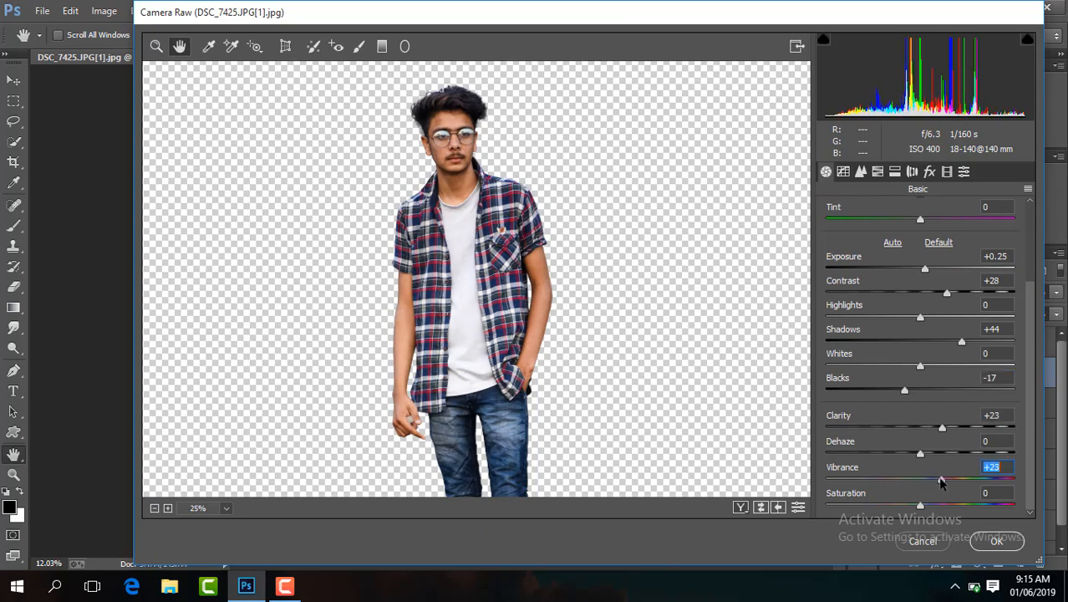
left_click_drag(942, 428, 736, 387)
- Reduce the saturation of Yellows, Greens, Aquas and Blues to -100 and slightly raise the Oranges saturation on the man's layer
left_click(877, 175)
left_click(878, 209)
left_click_drag(924, 365, 778, 345)
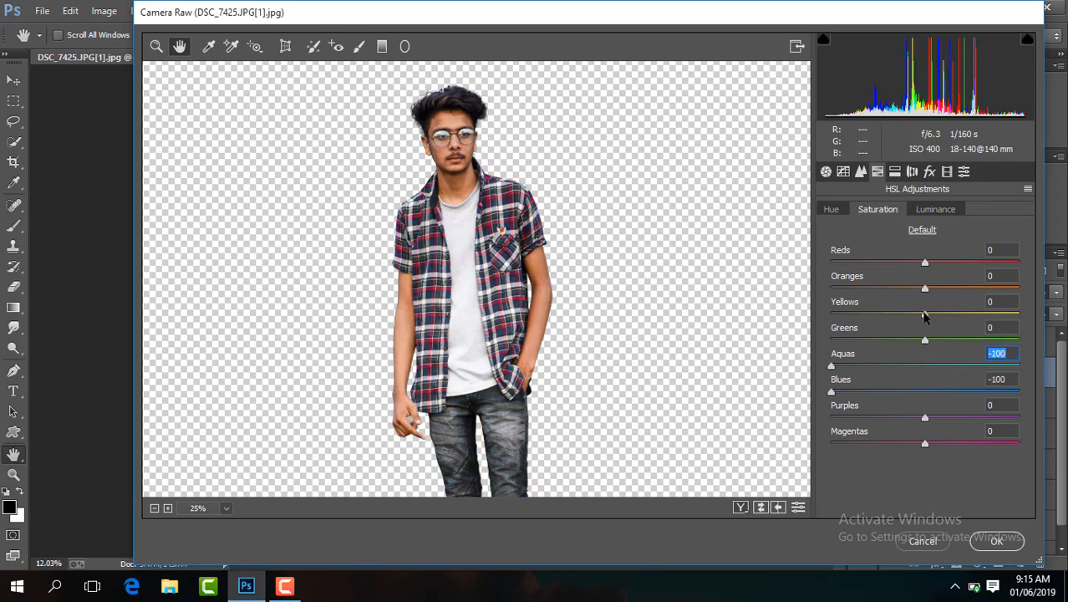
left_click_drag(925, 314, 699, 305)
left_click_drag(926, 340, 728, 335)
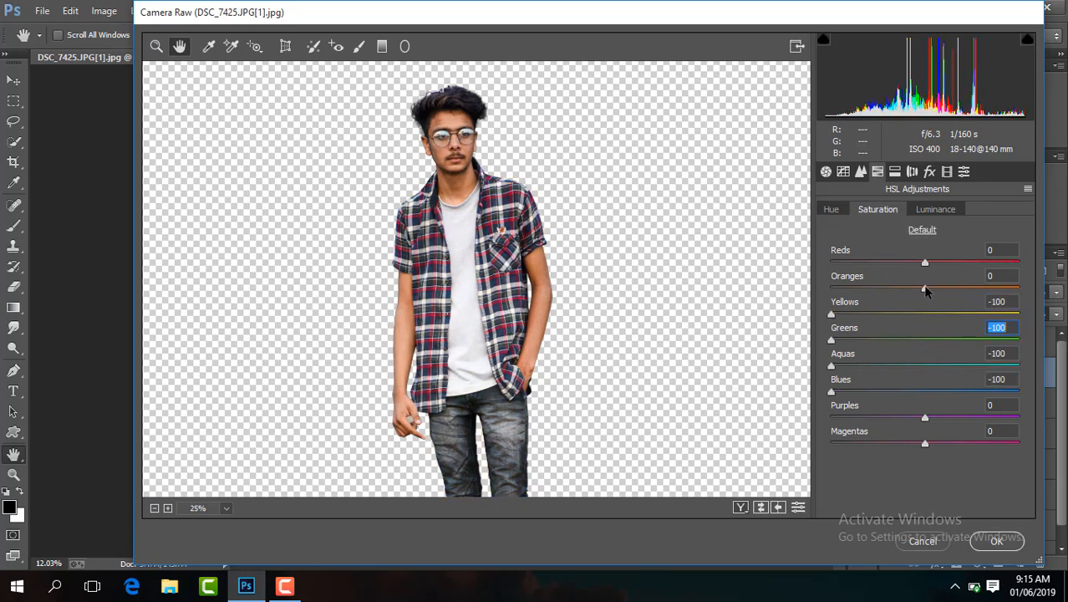
mouse_move(925, 290)
left_mouse_down()
mouse_move(915, 290)
mouse_move(949, 289)
mouse_move(925, 271)
mouse_move(940, 293)
left_mouse_up()
left_click(936, 210)
- Refine Exposure to +0.35 and Contrast to +23, set Sharpening to 37 and Luminance noise reduction to 12, and apply the filter
left_click(826, 171)
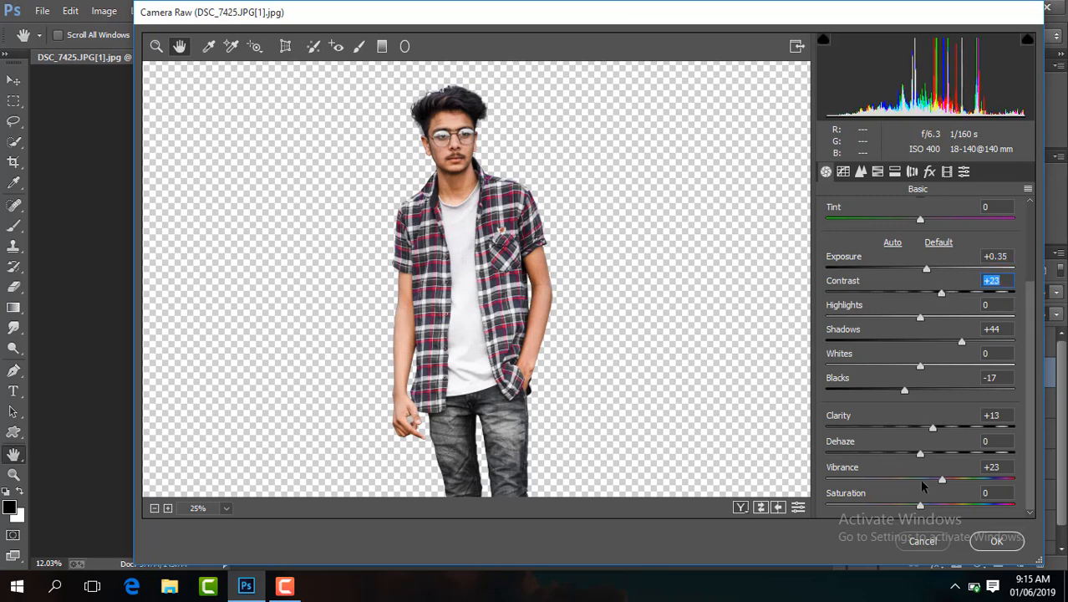
left_click(861, 172)
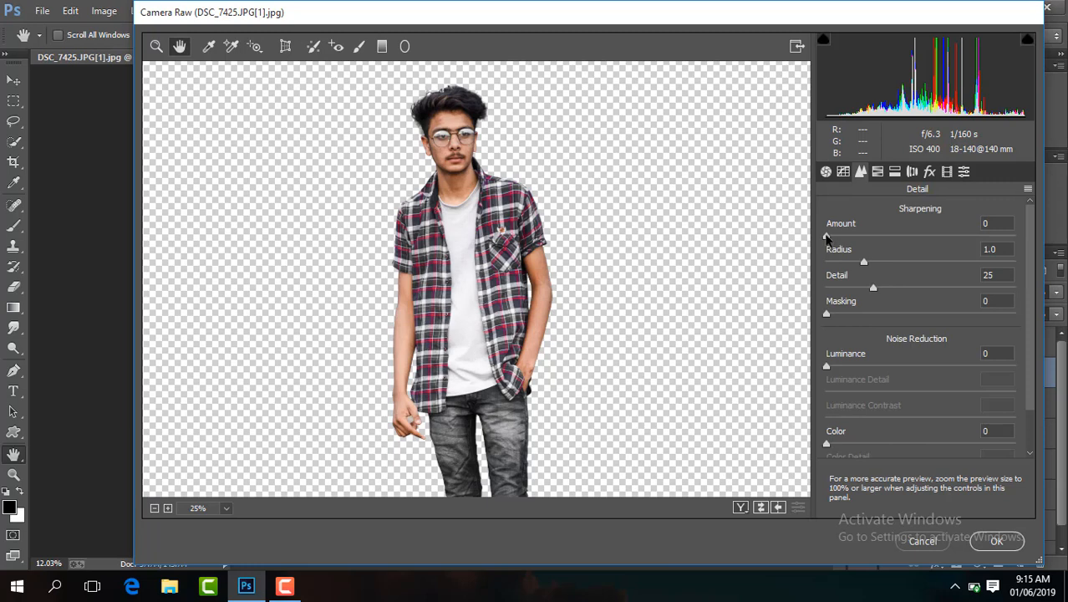
left_click_drag(830, 237, 875, 247)
left_click_drag(827, 366, 876, 368)
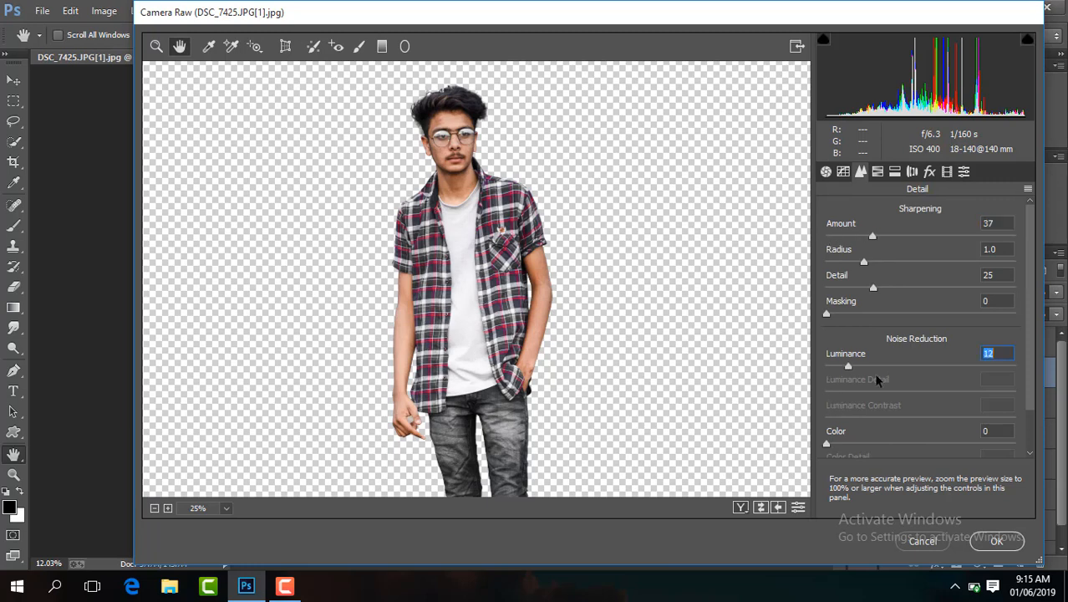
left_click(930, 171)
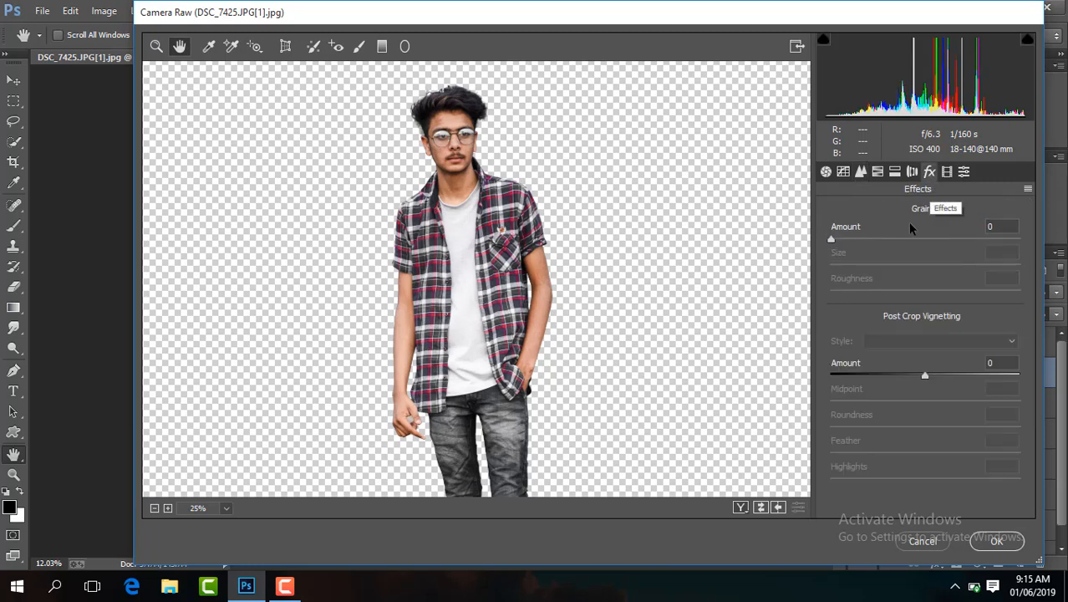
left_click(996, 541)
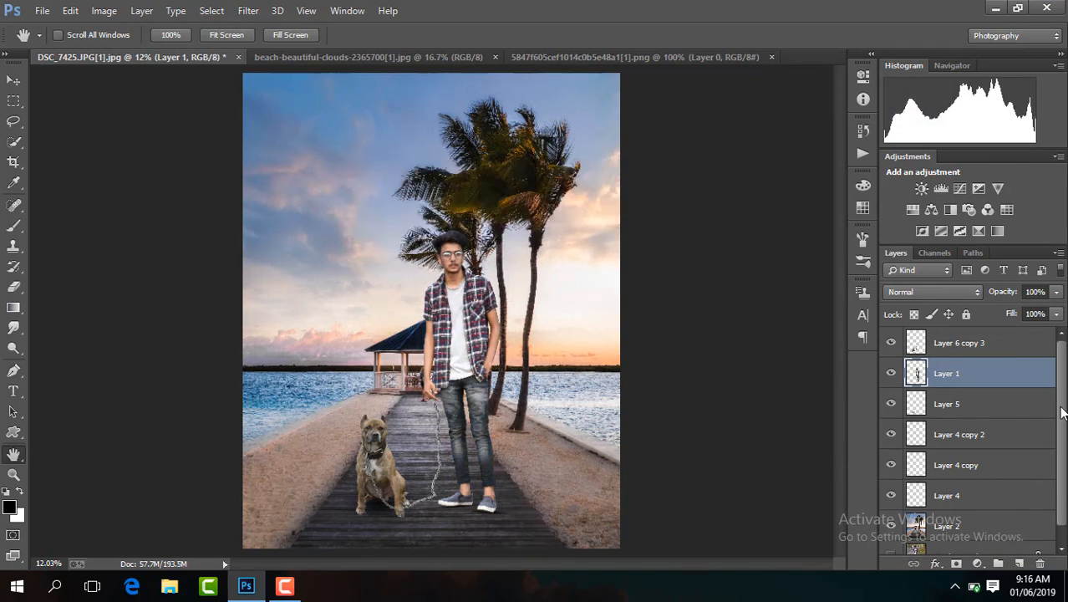
left_click_drag(1062, 412, 1060, 456)
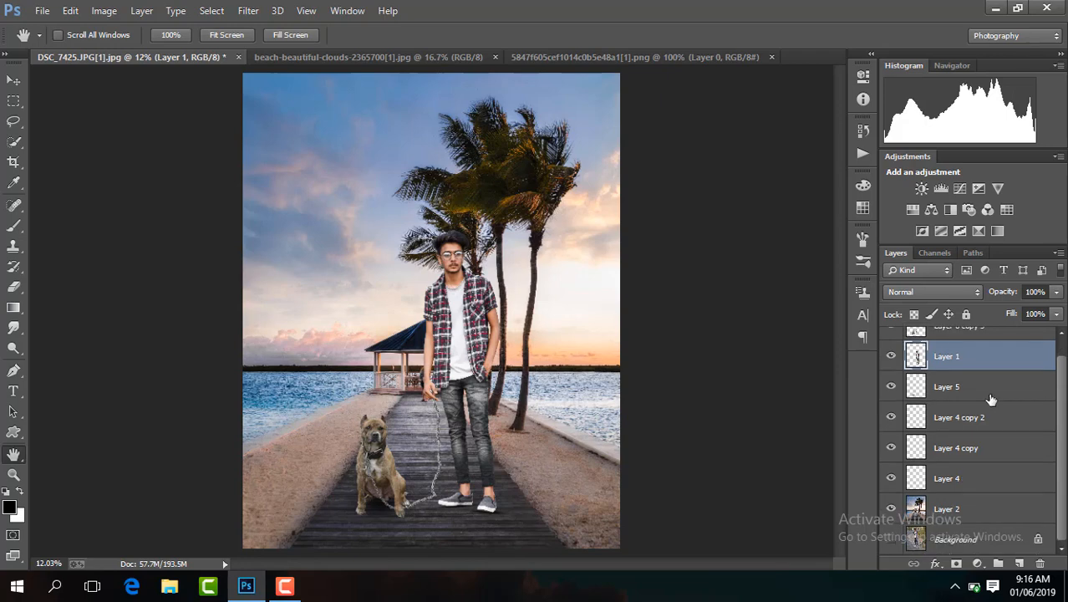
- On background Layer 2, use Camera Raw to set saturation of Blues to -29, Yellows to +37 and Greens to +32, and slightly raise Oranges
left_click(948, 508)
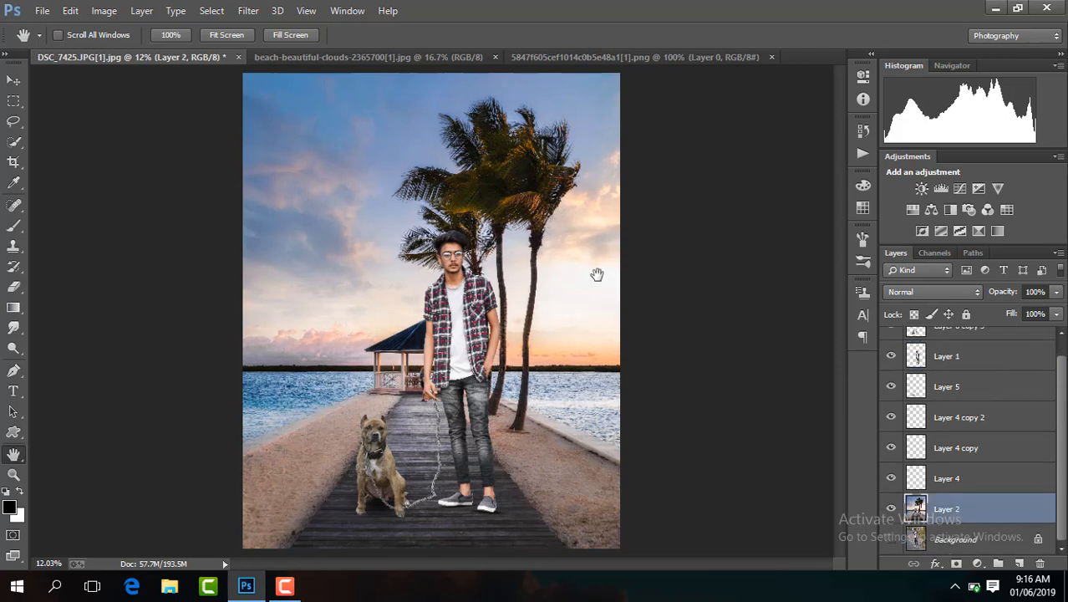
left_click(247, 10)
left_click(318, 101)
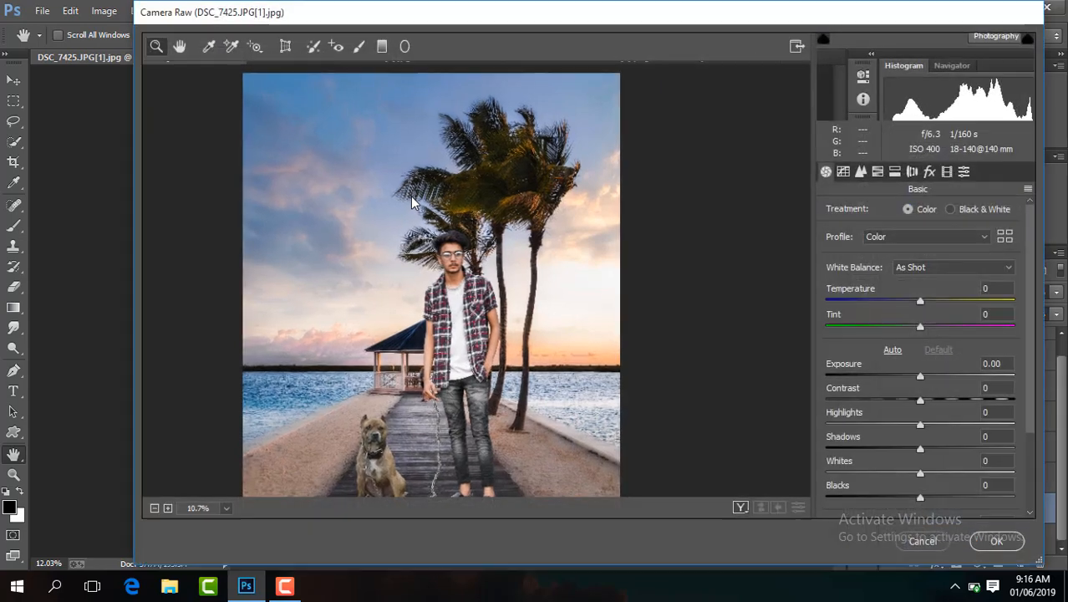
left_click(878, 171)
left_click(878, 209)
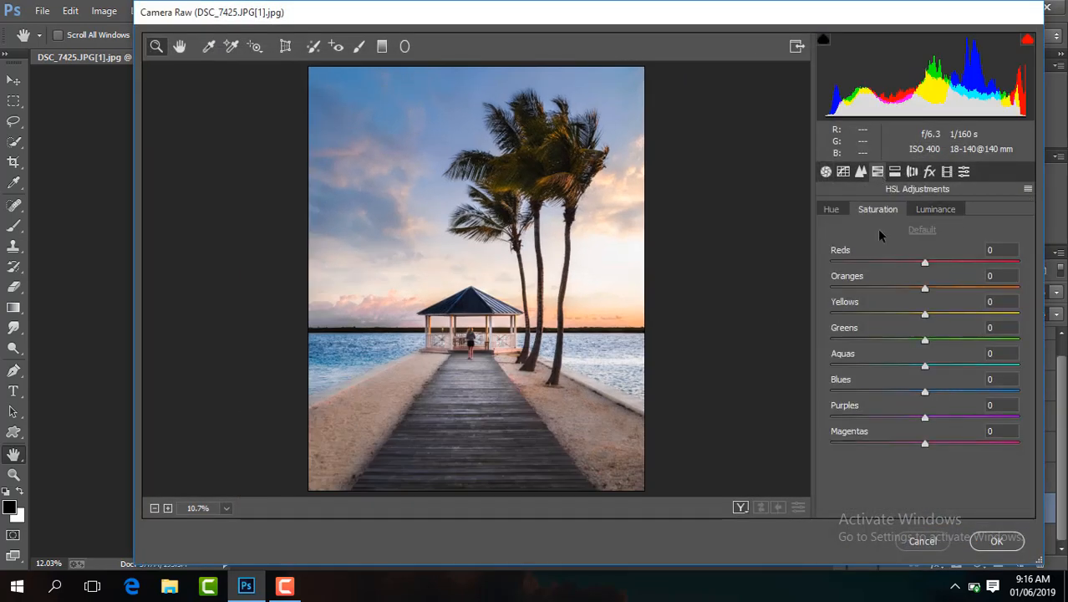
left_click_drag(925, 392, 897, 390)
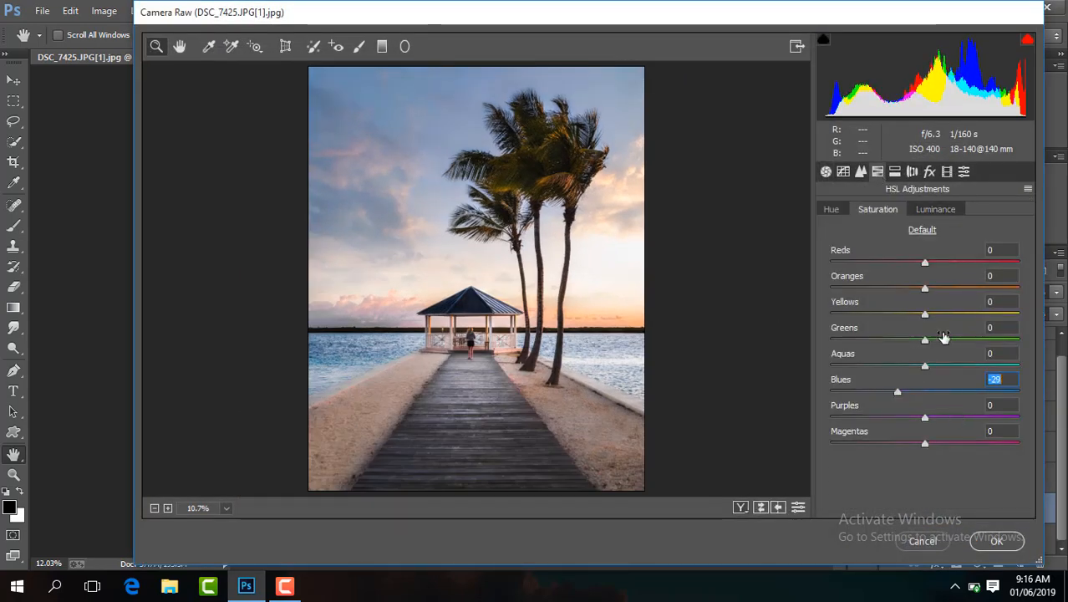
left_click_drag(924, 316, 954, 341)
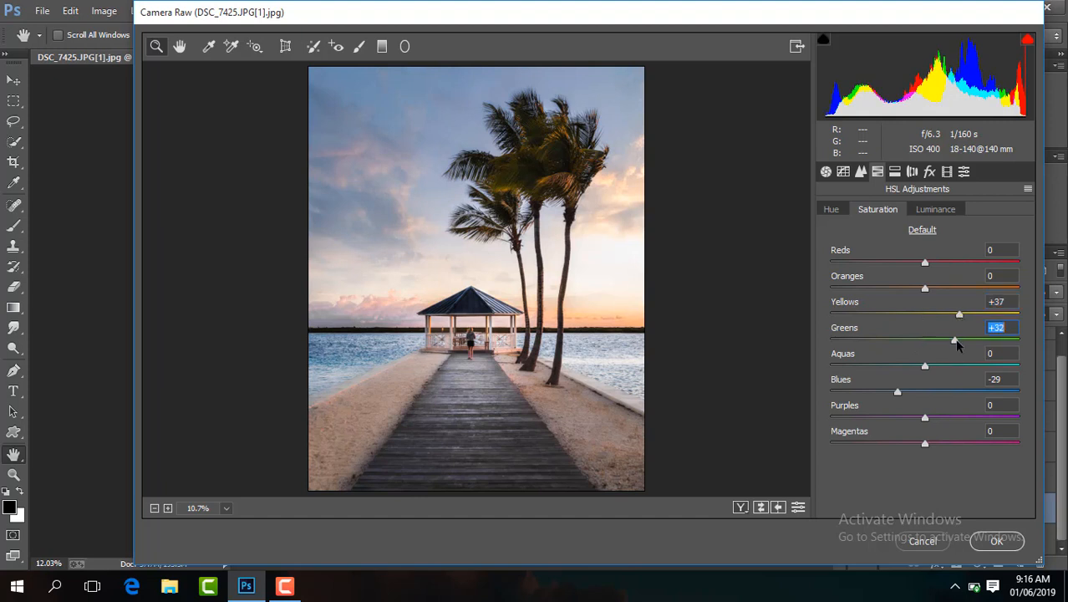
mouse_move(925, 289)
left_mouse_down()
mouse_move(905, 292)
mouse_move(942, 289)
left_mouse_up()
left_click(937, 209)
left_click(831, 209)
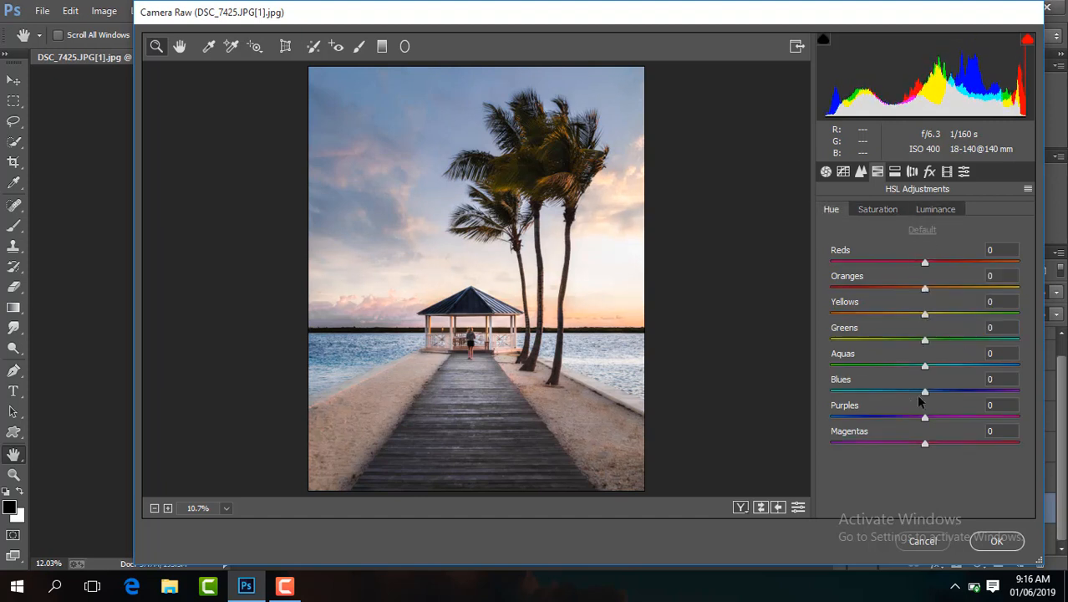
mouse_move(919, 396)
left_mouse_down()
mouse_move(900, 396)
mouse_move(921, 393)
left_mouse_up()
left_click(886, 208)
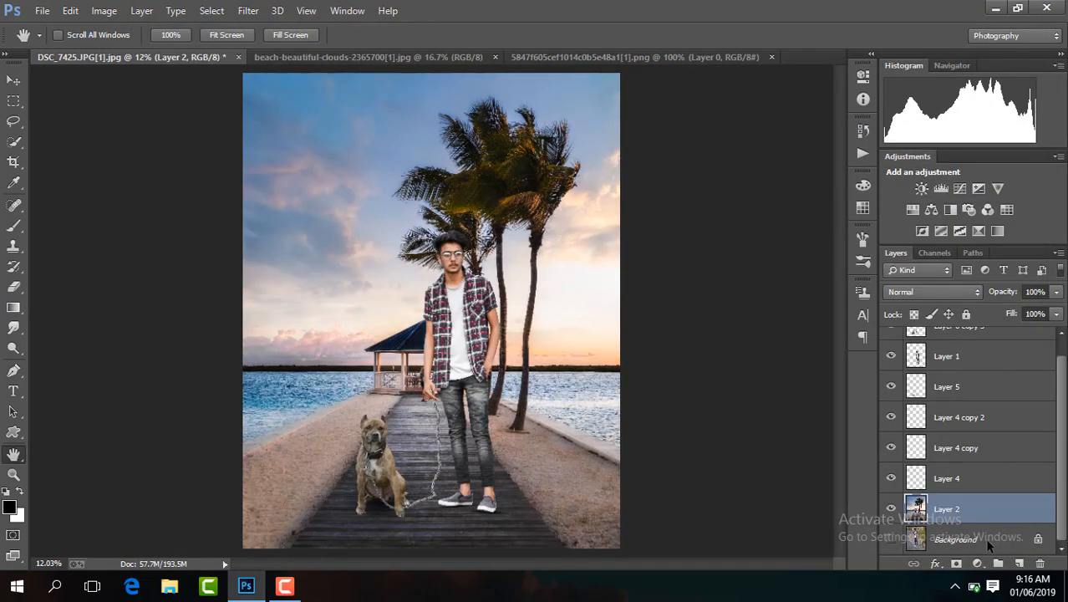
- Open the dog's Layer 6 copy 3 in Camera Raw and set Exposure +0.60, Contrast +35, Shadows +27, Blacks -27 and Clarity +14
scroll(1064, 443, "up", 1)
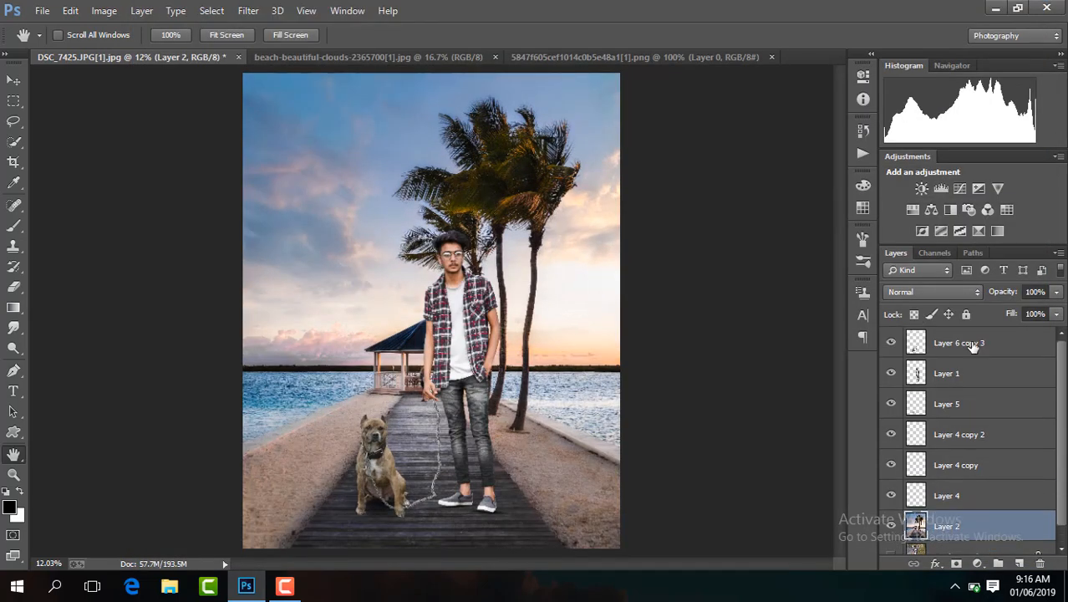
left_click(971, 345)
left_click(249, 10)
left_click(302, 102)
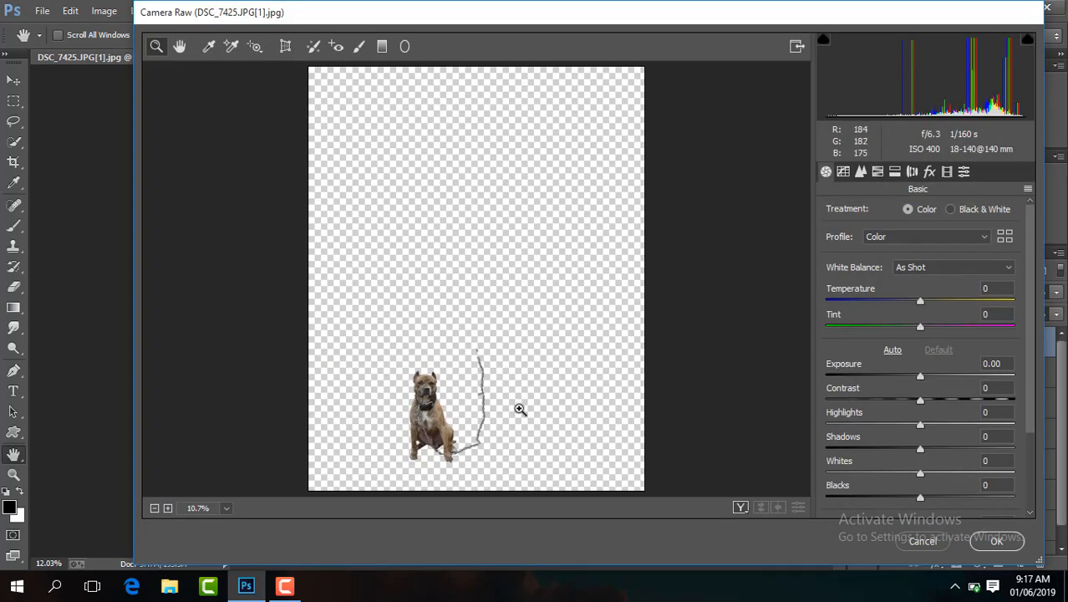
left_click(473, 423)
left_click(474, 422)
left_click(473, 422)
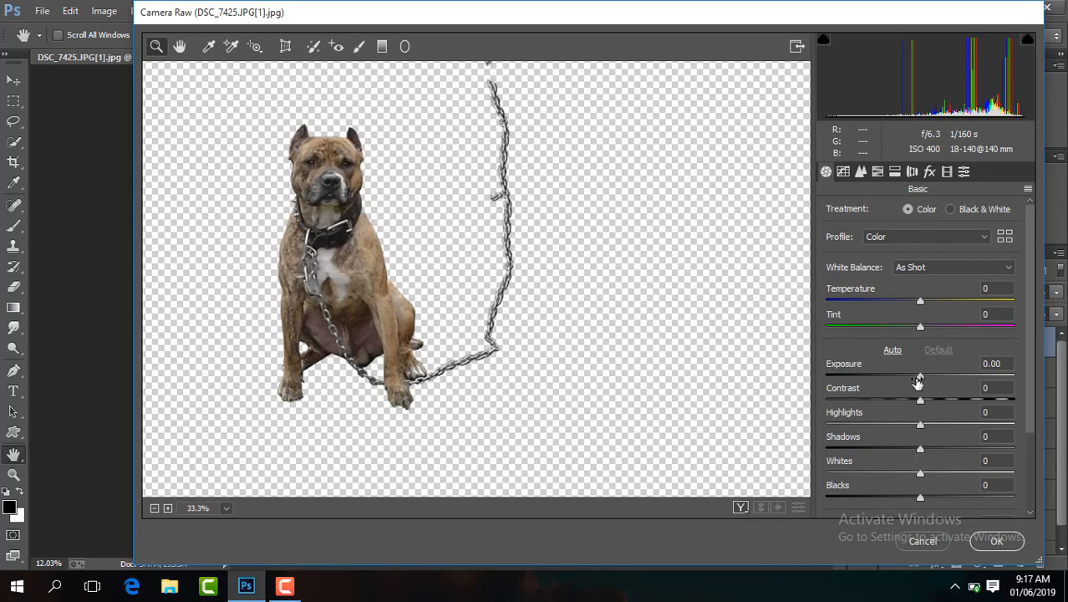
left_click_drag(921, 401, 933, 378)
left_click_drag(921, 449, 945, 449)
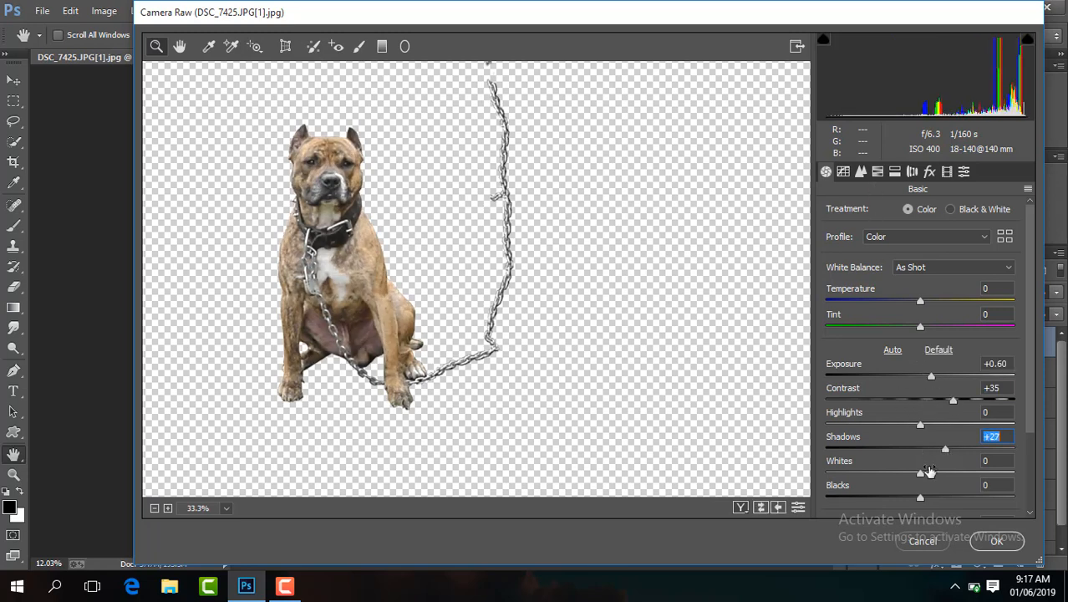
left_click_drag(921, 498, 897, 499)
scroll(1008, 435, "down", 3)
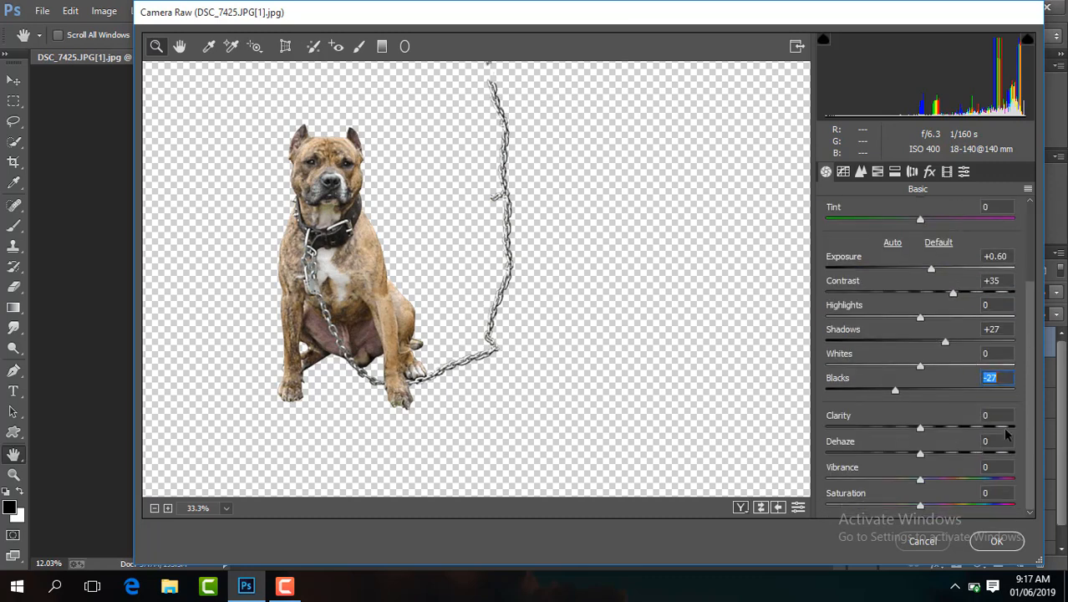
- Set the dog layer's saturation to -9 for Oranges, +53 for Yellows and +42 for Greens
left_click(878, 171)
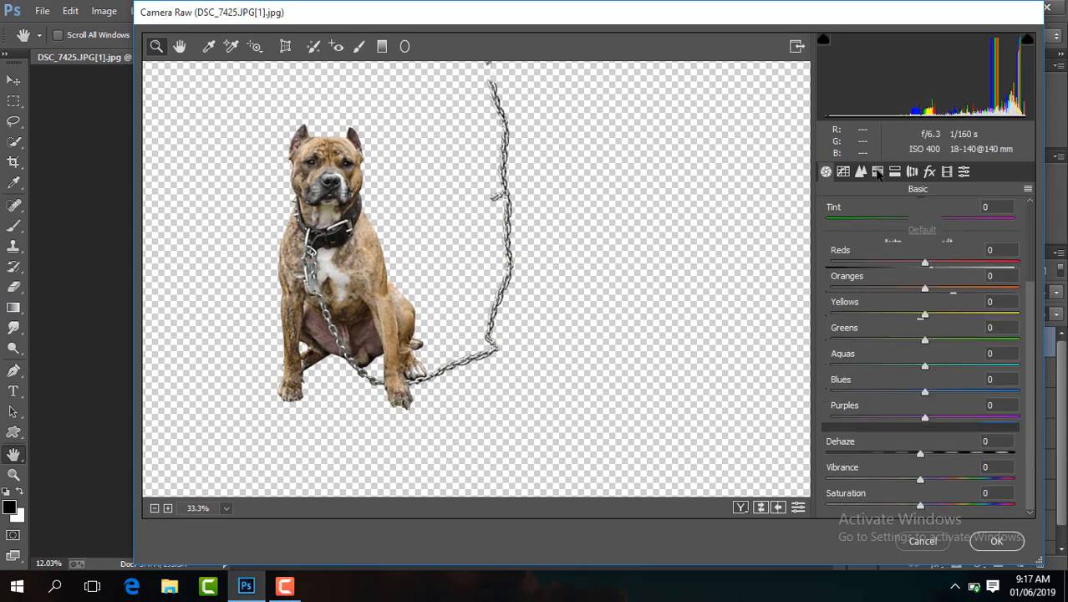
left_click(936, 209)
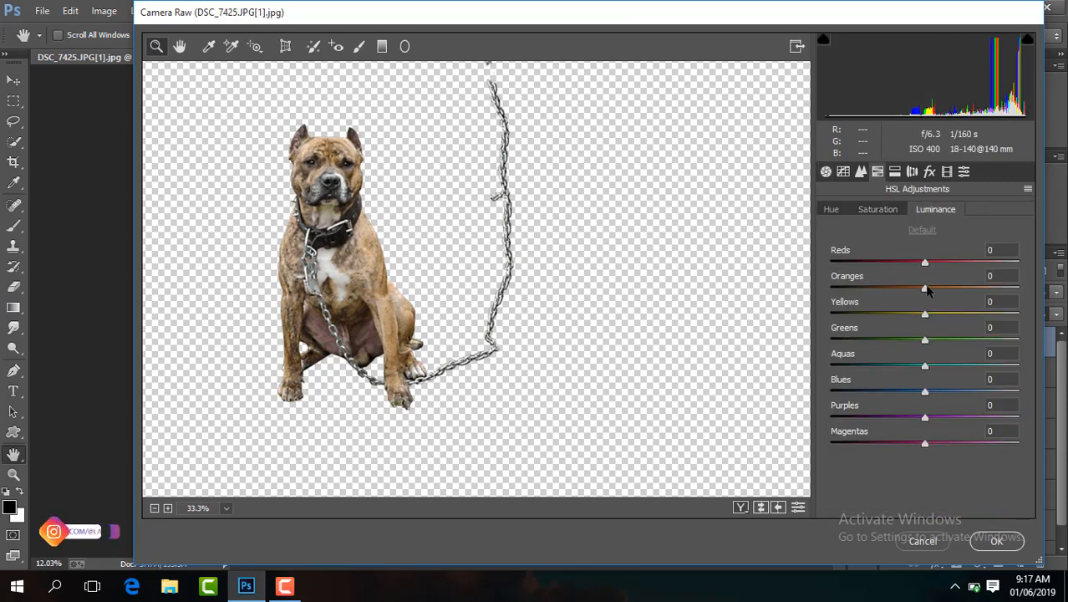
left_click_drag(926, 288, 984, 316)
left_click(878, 209)
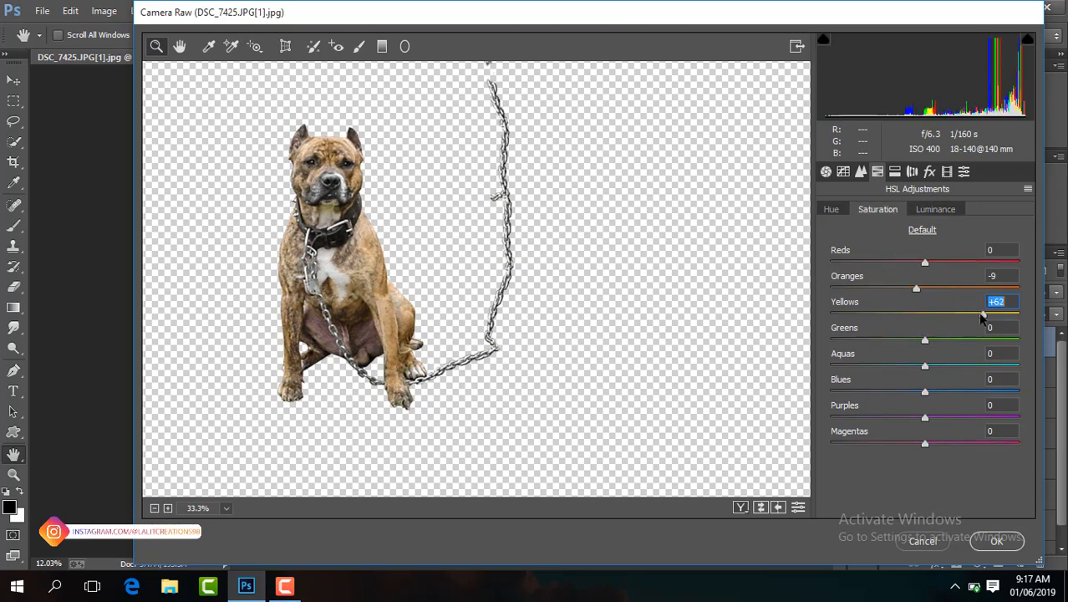
left_click(926, 340)
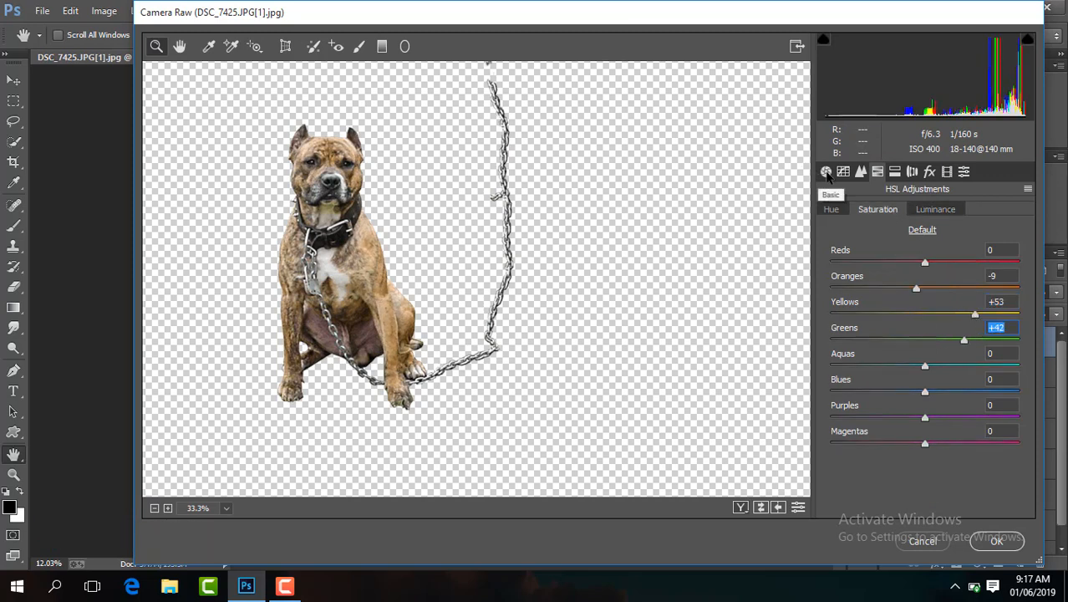
- Warm the dog layer's color temperature slightly and apply the Camera Raw filter
left_click(826, 171)
scroll(960, 242, "up", 1)
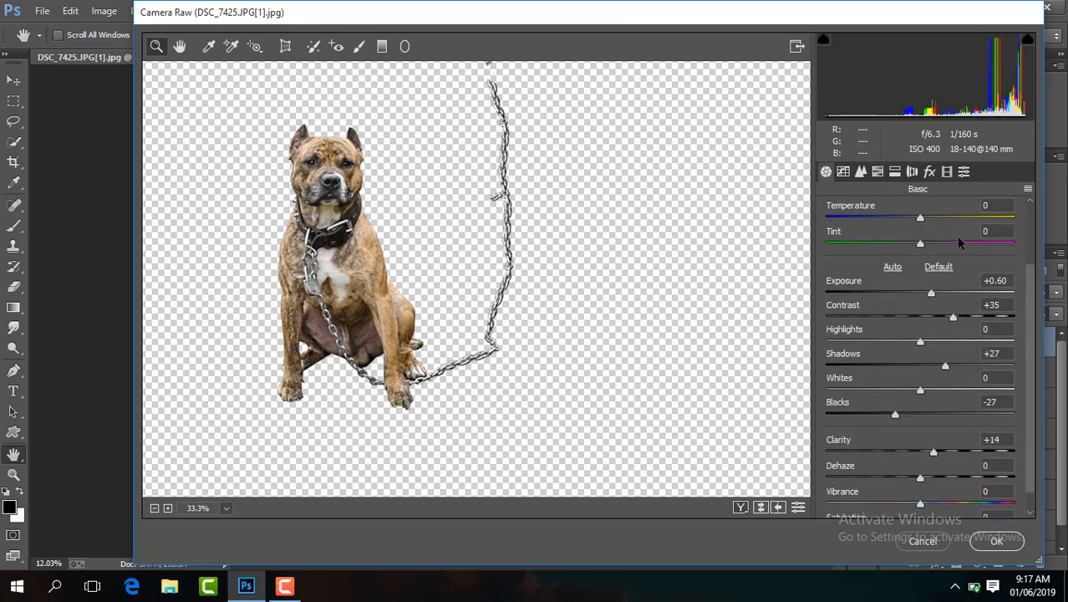
left_click(879, 170)
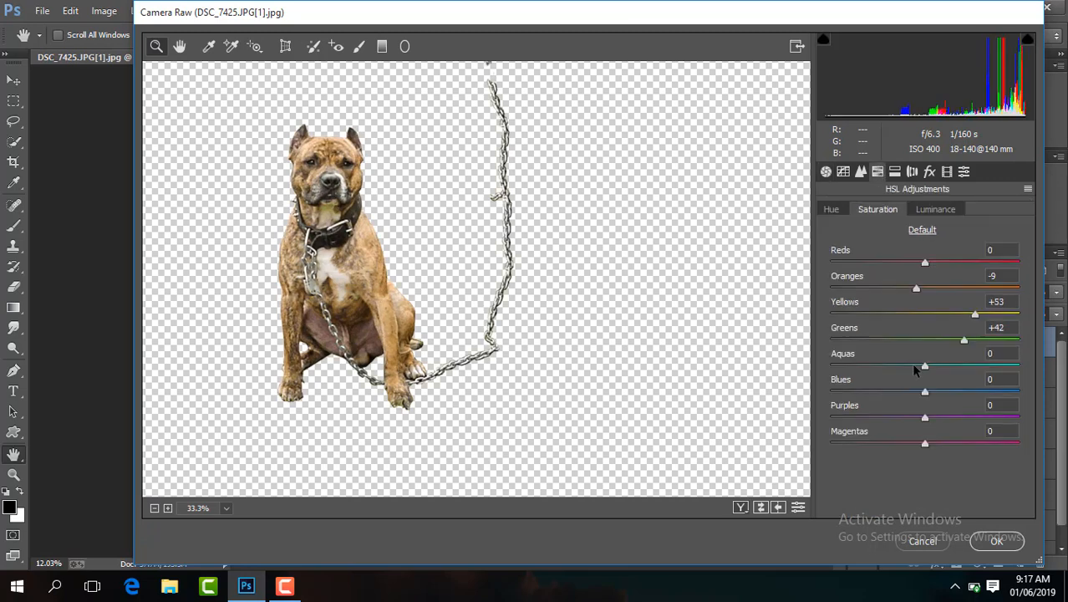
left_click(996, 541)
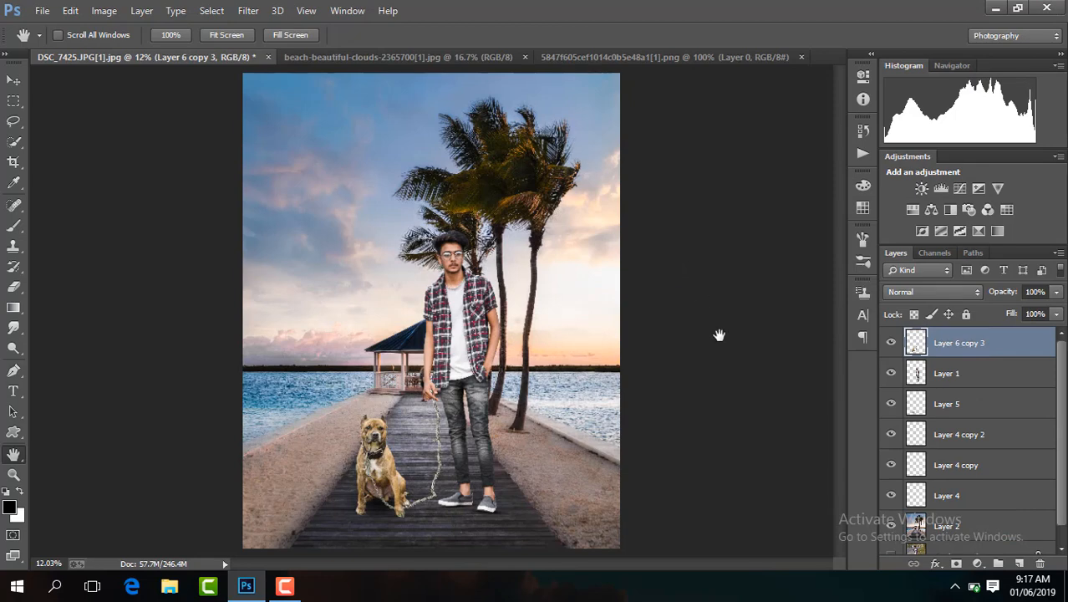
- Crop a narrow strip off both the left and right sides of the composite
left_click(14, 161)
left_click_drag(245, 310, 254, 310)
key("Return")
left_click(604, 446)
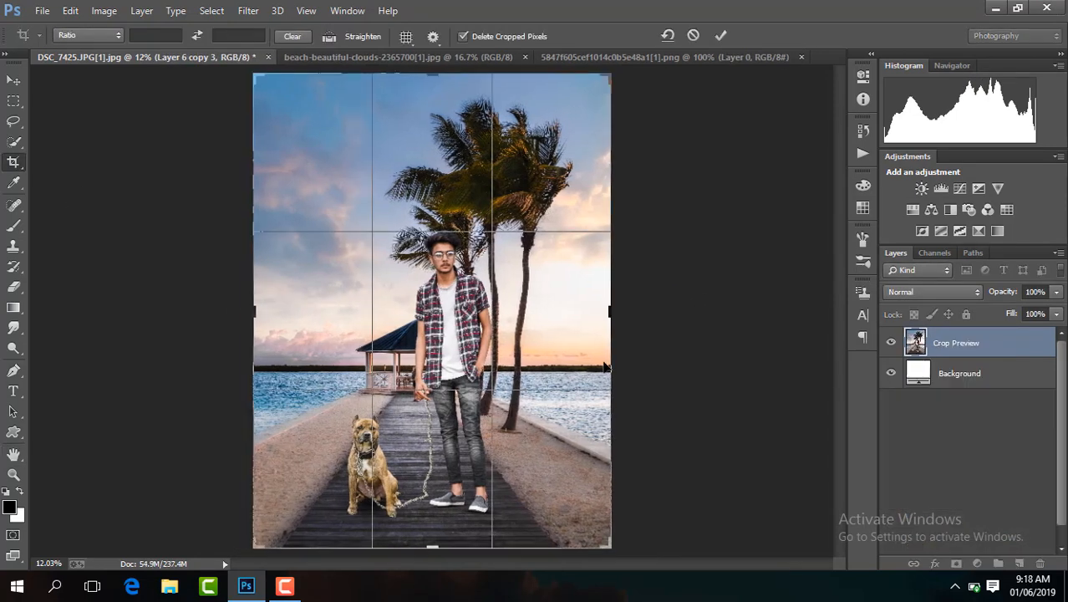
left_click_drag(611, 312, 606, 316)
key("Return")
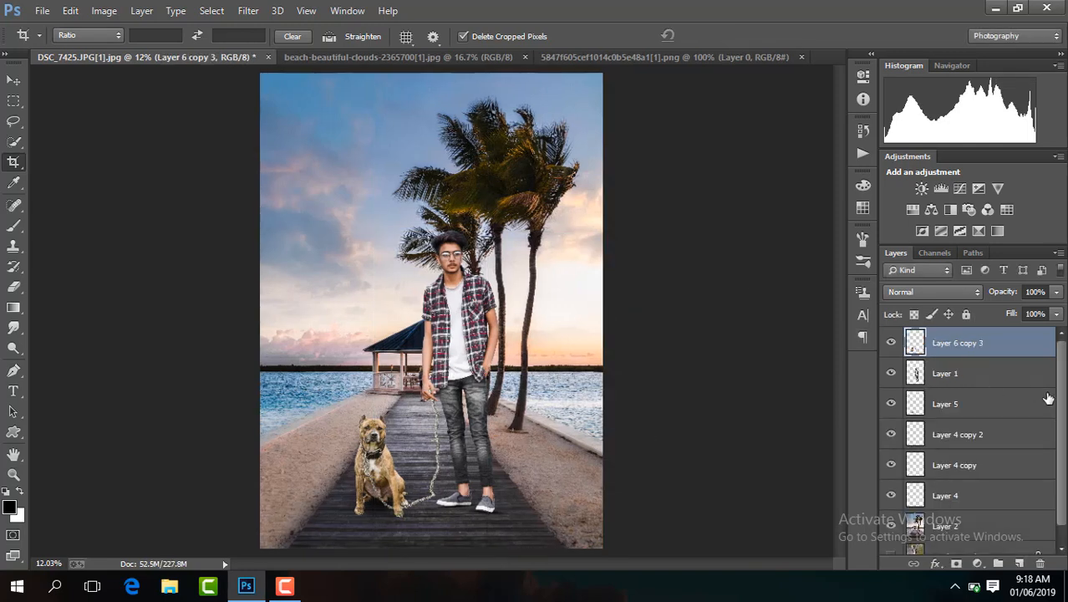
- Open the man's Layer 1 in Camera Raw and set Contrast +27, Highlights -18, Shadows +4, Blacks -18 and Clarity +13
left_click(977, 369)
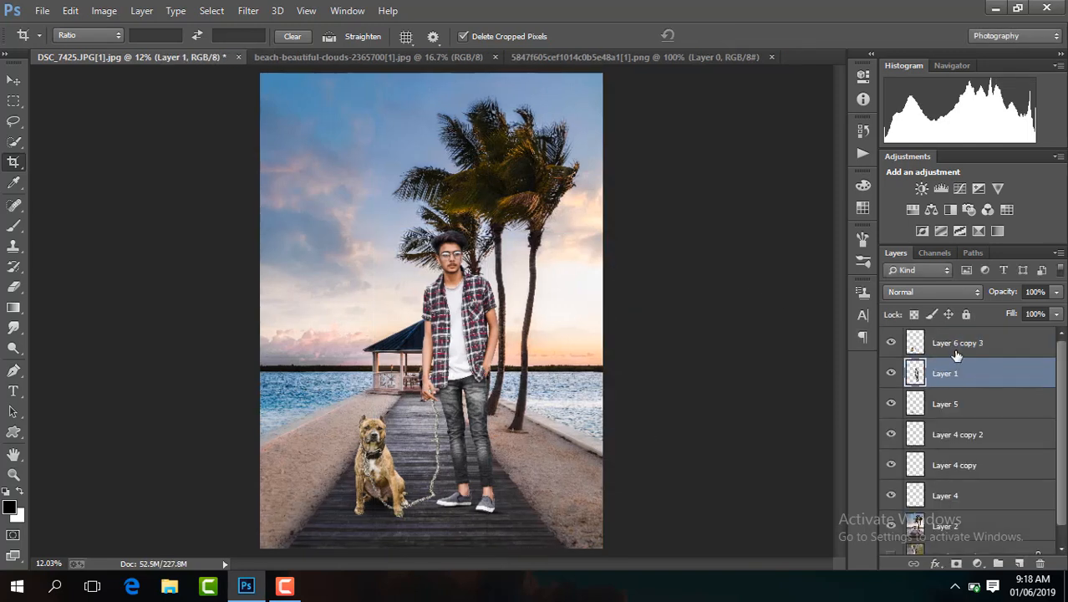
left_click(251, 10)
left_click(303, 101)
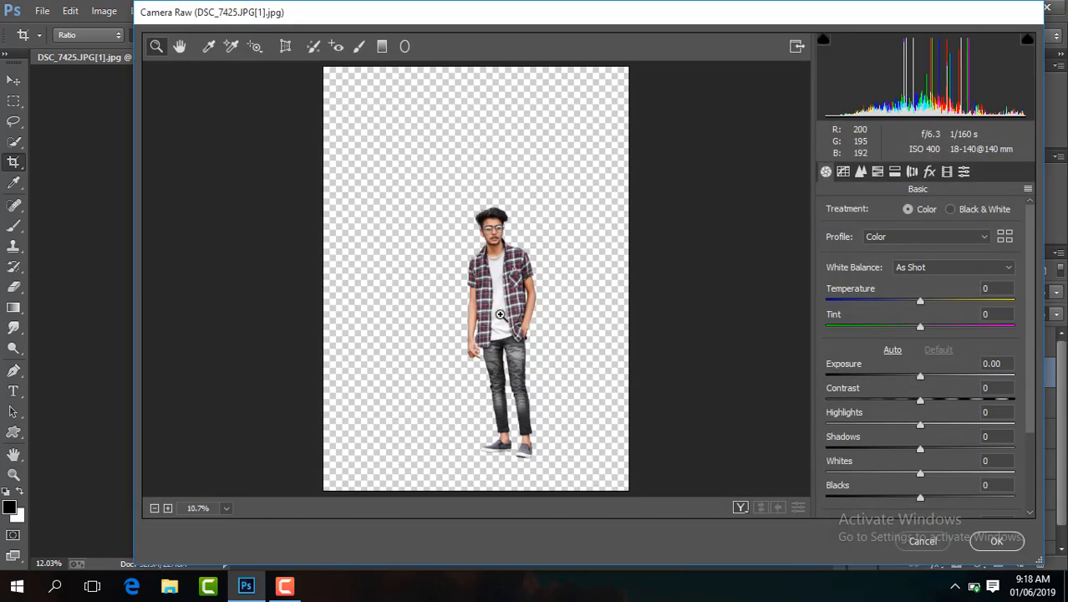
left_click_drag(921, 402, 926, 453)
mouse_move(920, 499)
left_mouse_down()
mouse_move(903, 498)
mouse_move(934, 483)
left_mouse_up()
scroll(930, 462, "down", 2)
scroll(1024, 479, "down", 2)
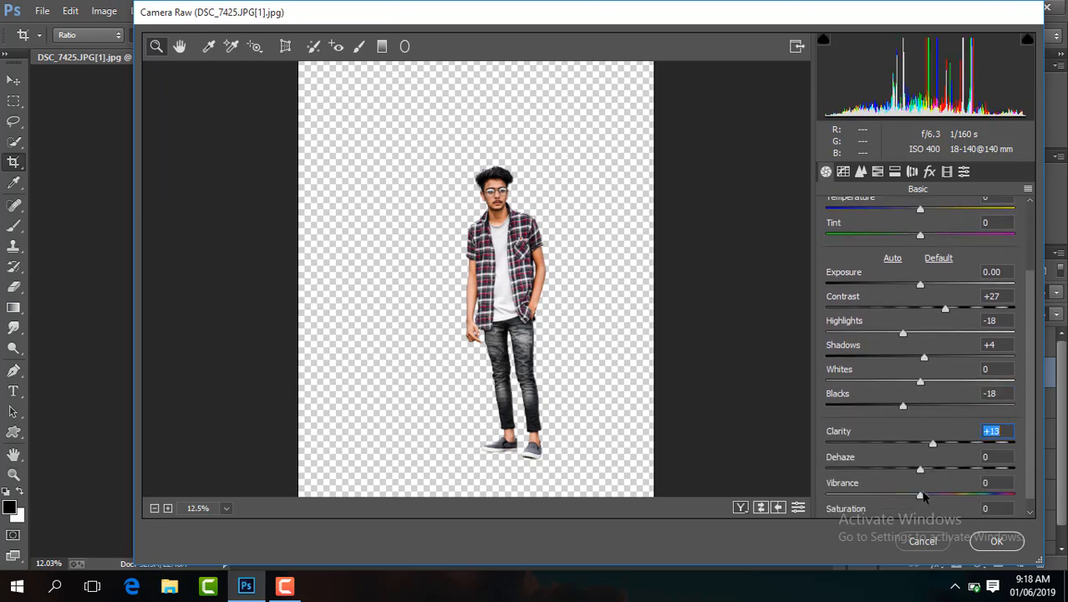
- Reduce the Yellows saturation to -100 on the man's layer and apply the Camera Raw filter
left_click(878, 171)
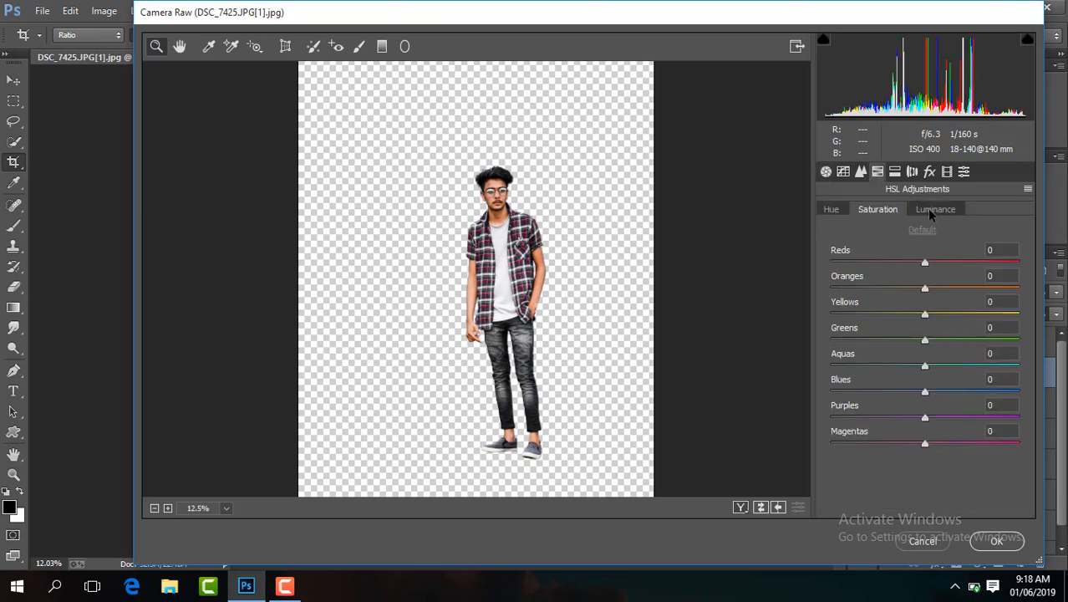
left_click(932, 210)
left_click(884, 212)
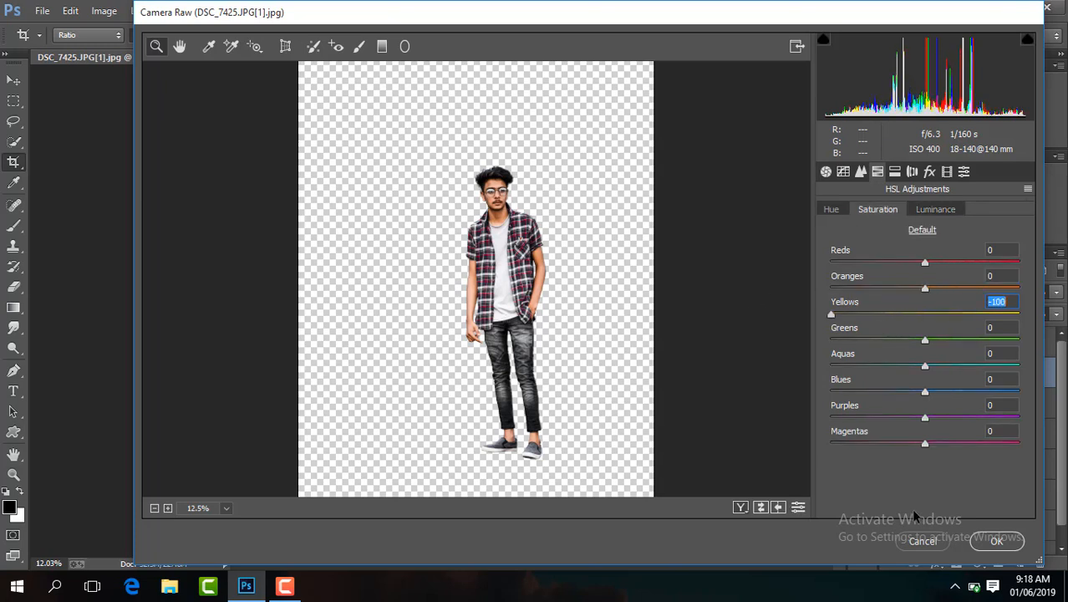
left_click(861, 172)
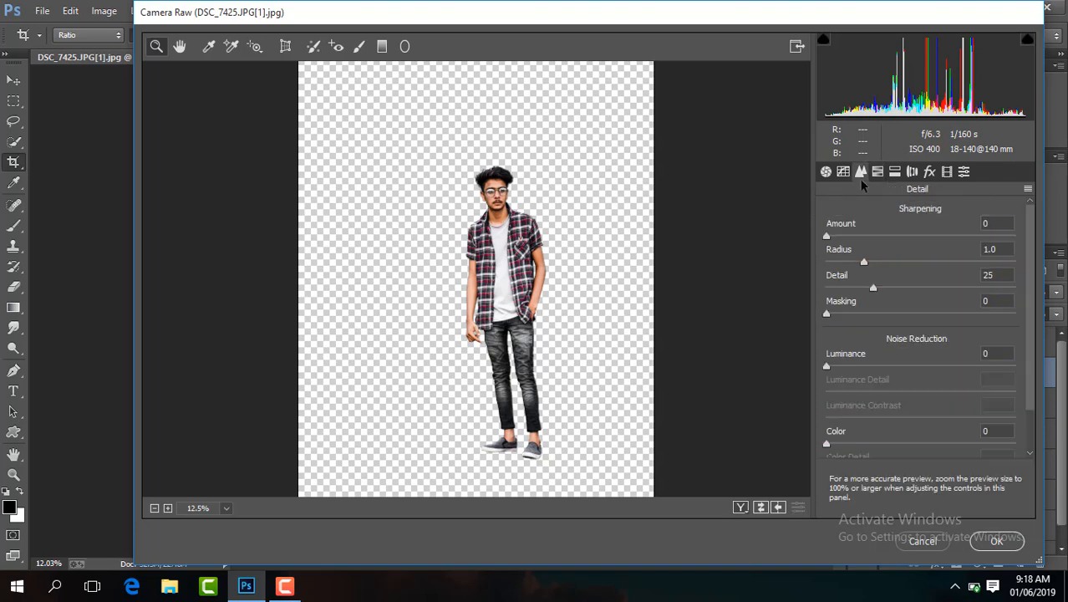
left_click(996, 541)
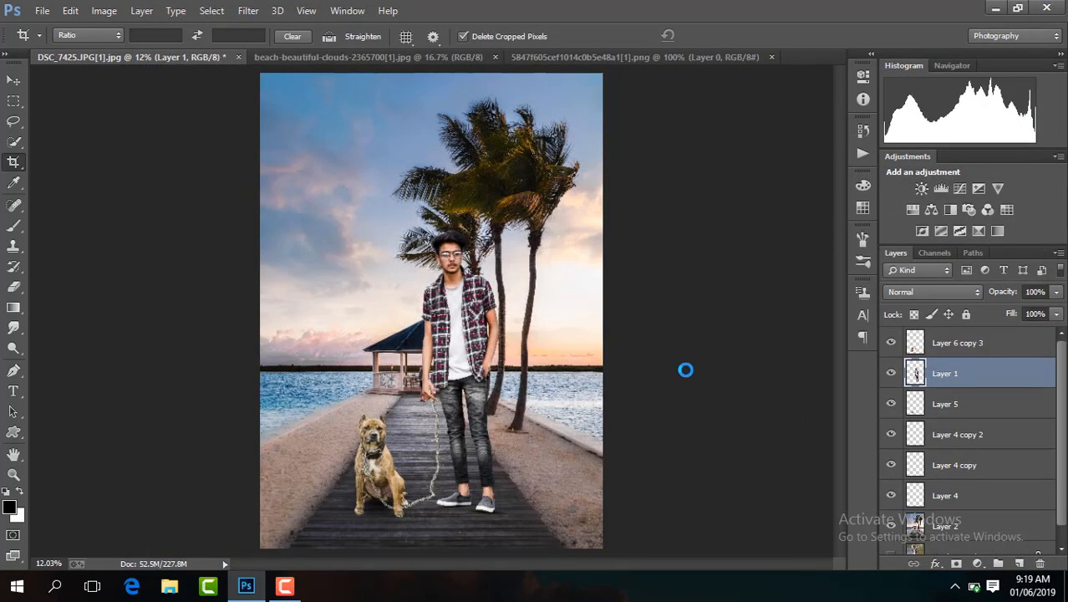
- Inspect the man's shirt, hand and chain up close at 66.67%, and return to the whole composite
key("ctrl+plus")
key("ctrl+plus")
key("ctrl+plus")
key("ctrl+plus")
key("ctrl+plus")
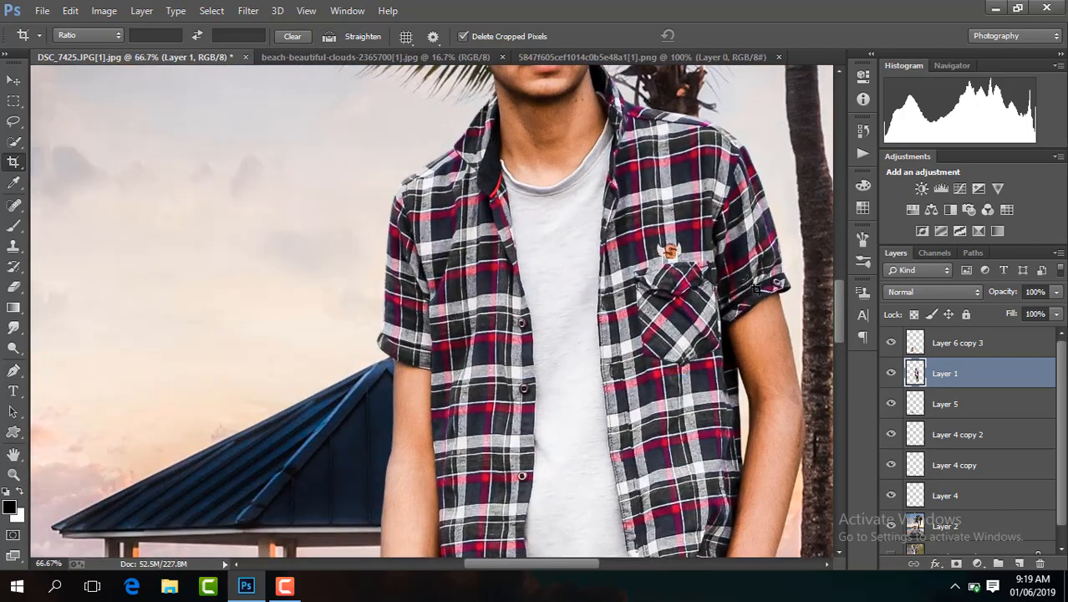
left_click_drag(836, 334, 838, 382)
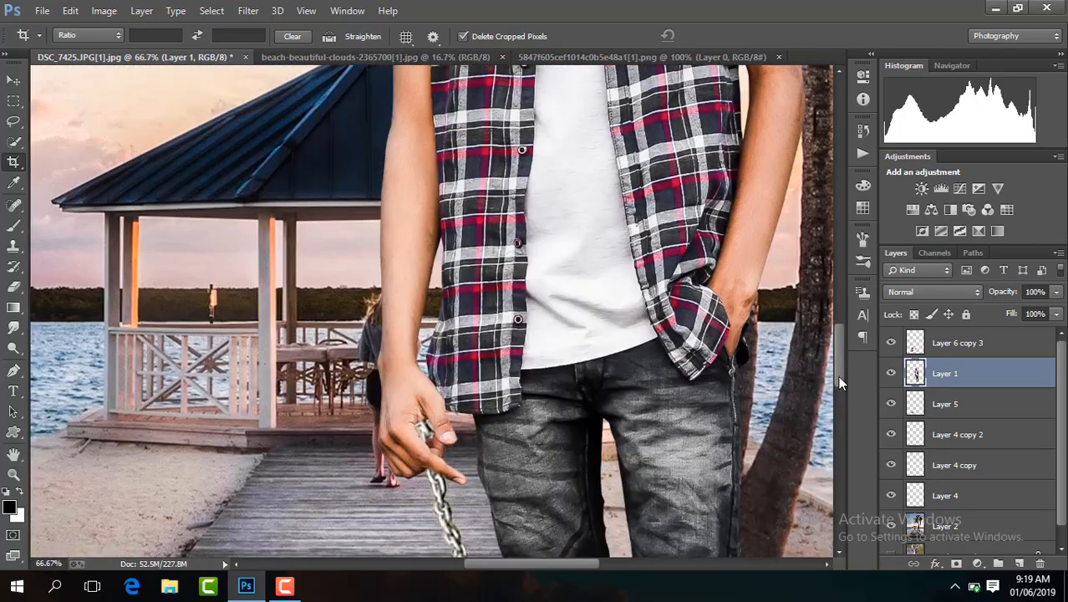
key("ctrl+minus")
key("ctrl+minus")
key("ctrl+minus")
key("ctrl+minus")
key("ctrl+minus")
key("ctrl+minus")
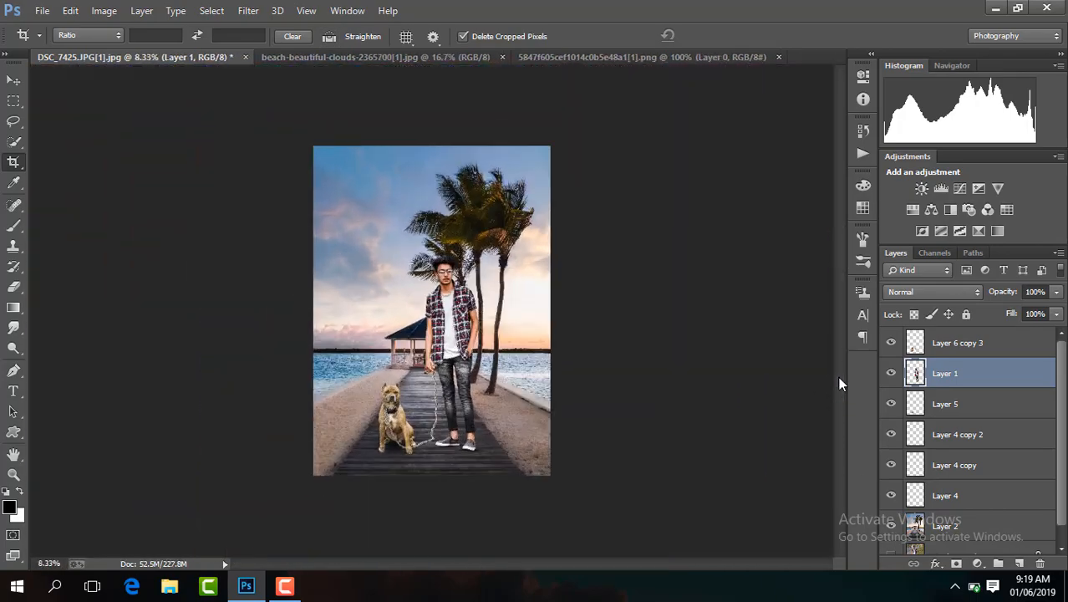
- Add a new layer above the dog layer and darken the bottom of the boardwalk with a black-to-transparent linear gradient at 80% opacity
left_click(1035, 348)
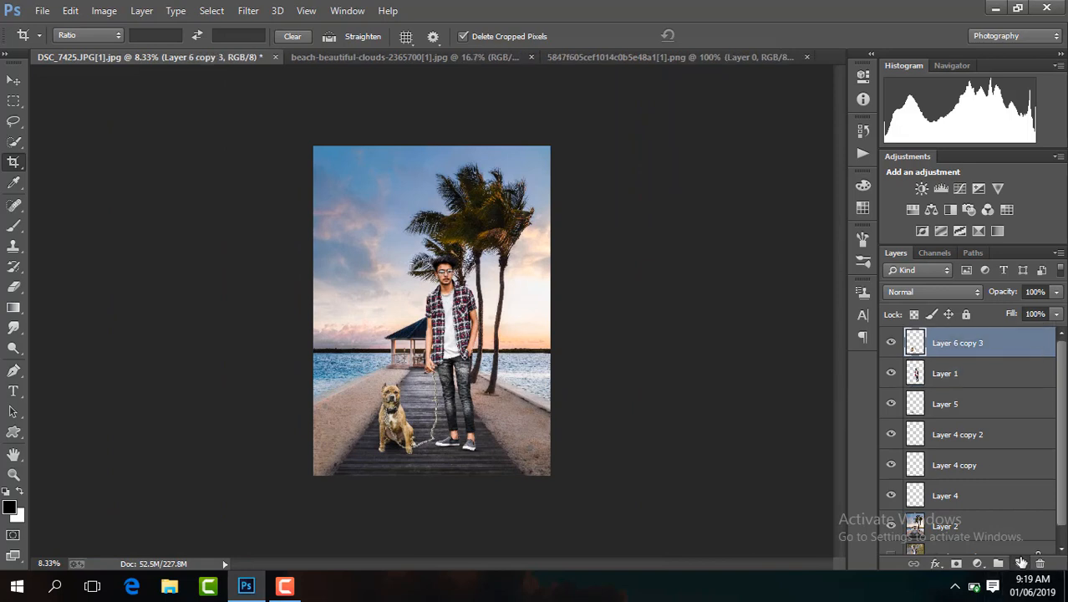
left_click(1021, 563)
left_click(13, 310)
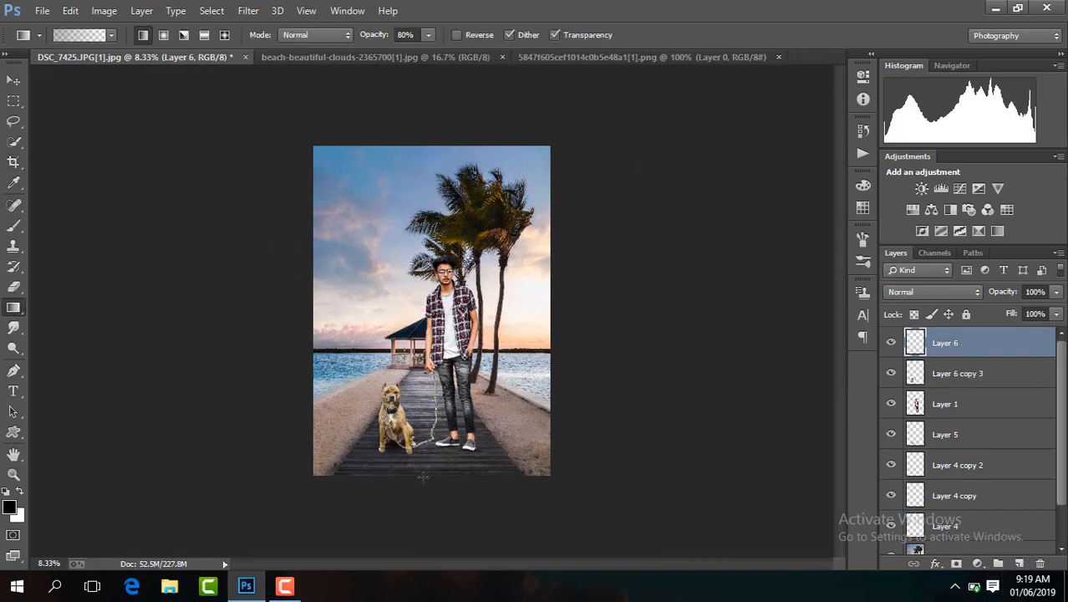
left_click_drag(422, 476, 422, 476)
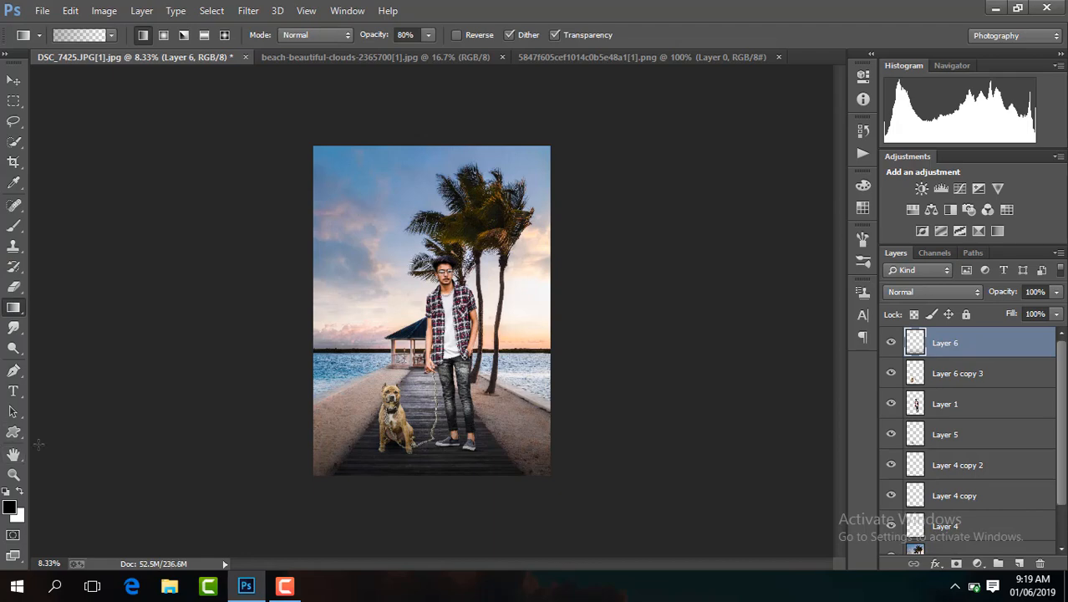
left_click(12, 455)
key("ctrl+plus")
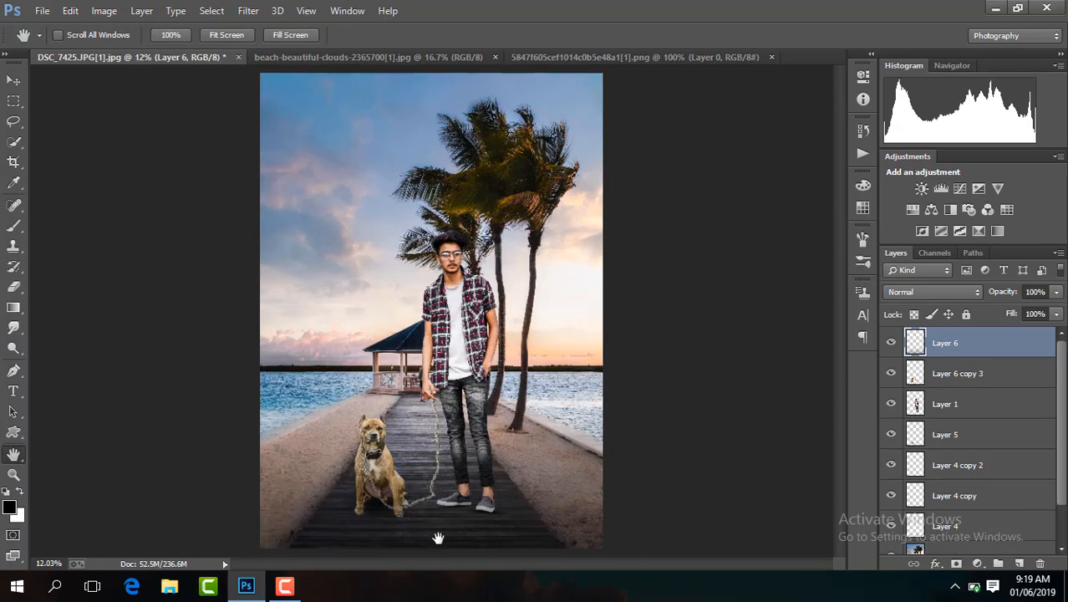
- Add a new layer clipped to the man's Layer 1 and darken his shoes with the black-to-transparent gradient at 80% opacity
left_click(944, 403)
left_click(1019, 563)
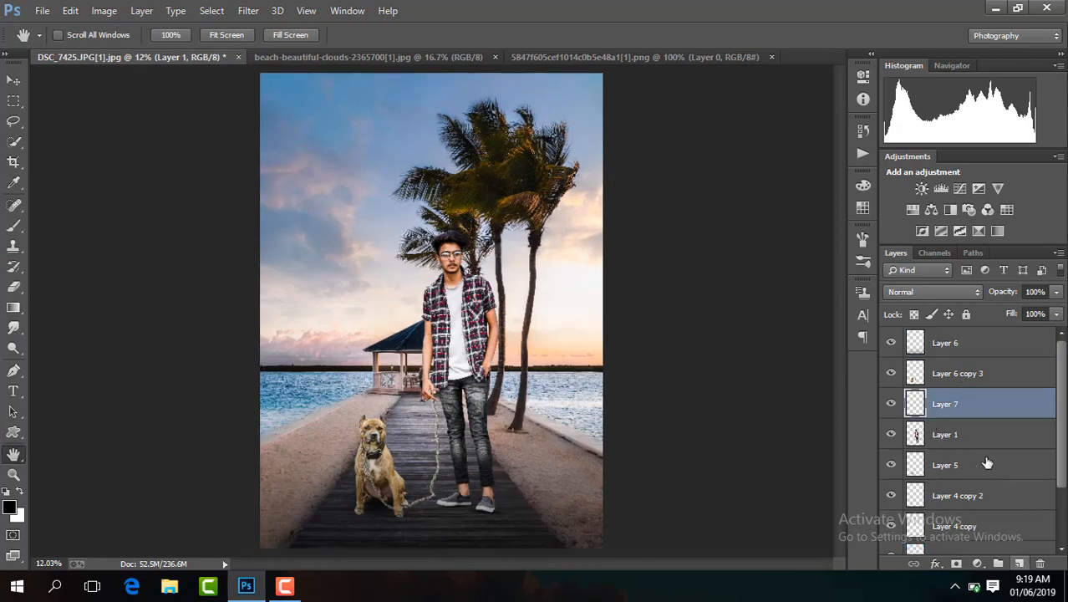
right_click(978, 408)
left_click(727, 277)
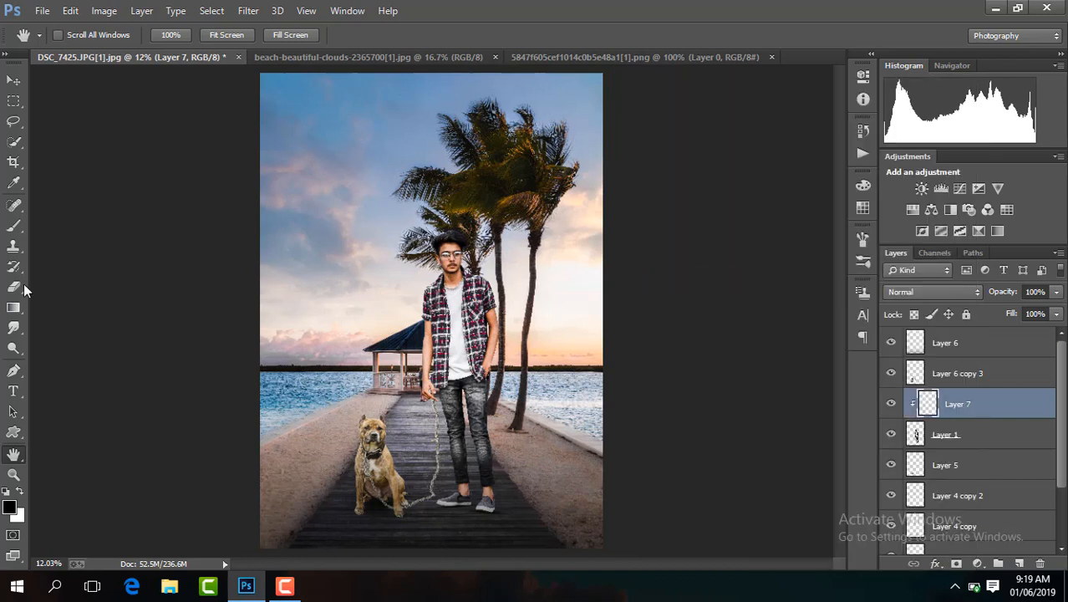
left_click(13, 308)
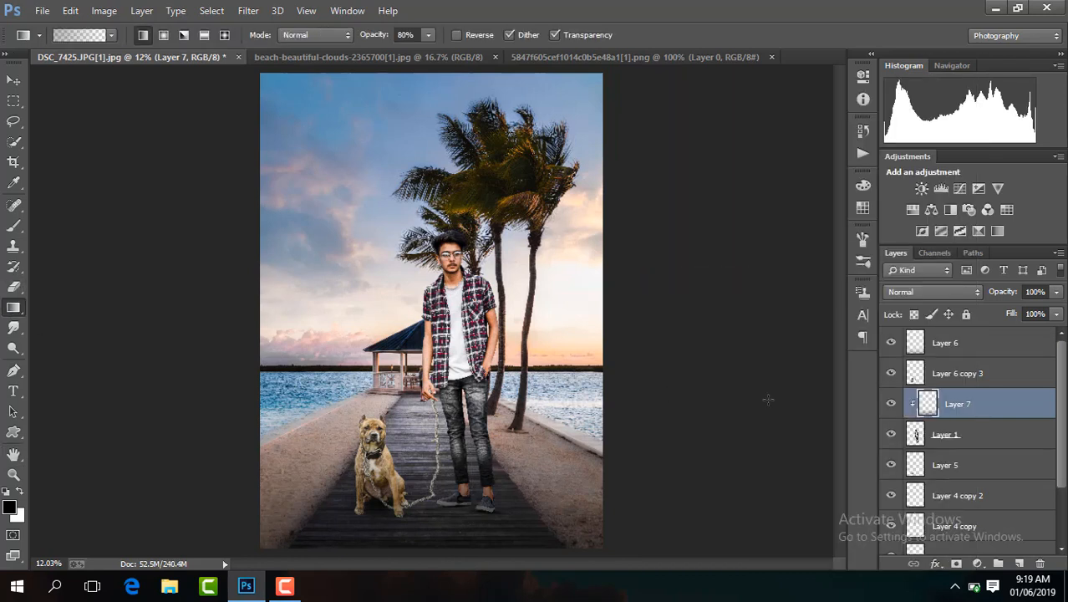
- Add a new layer clipped to the dog's Layer 6 copy 3 and darken the dog's paws with the same gradient
left_click(977, 374)
left_click(1019, 563)
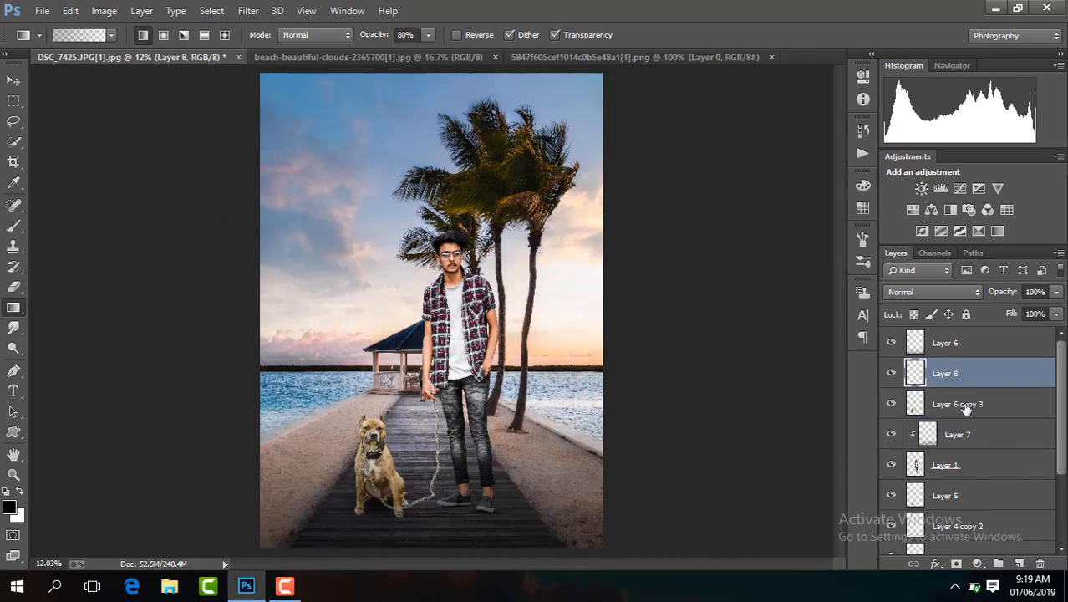
right_click(928, 361)
left_click(715, 282)
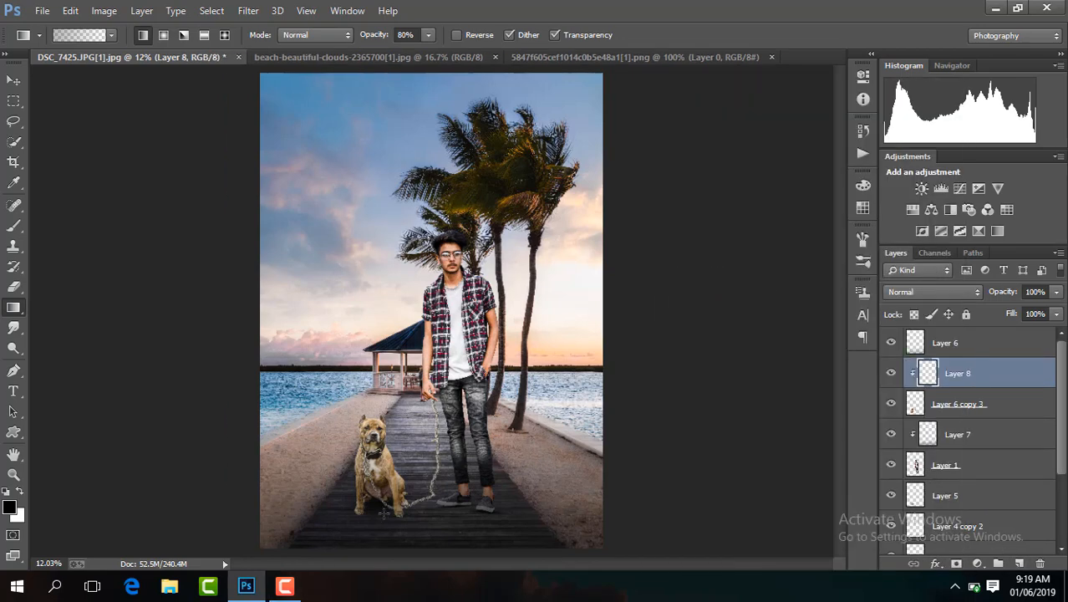
left_click_drag(380, 469, 702, 537)
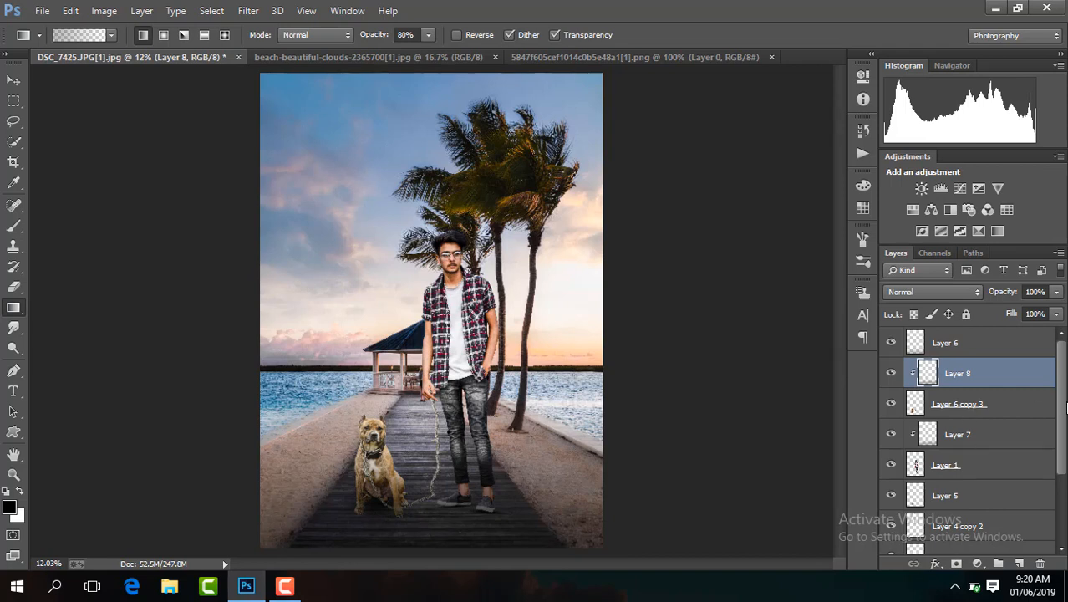
- Select the man's Layer 1 and set up the Smudge tool with a 14 px textured brush tip enlarged to 66 px for his hair
scroll(962, 388, "down", 1)
scroll(959, 387, "up", 1)
left_click(985, 350)
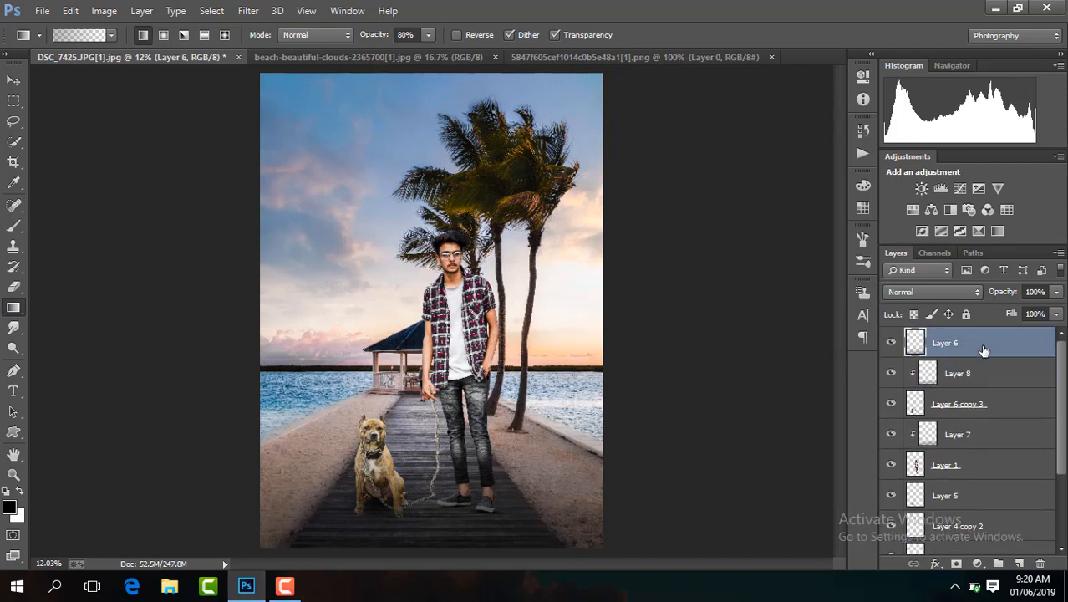
left_click(975, 463)
key("ctrl+plus")
key("ctrl+plus")
key("ctrl+plus")
key("ctrl+plus")
key("ctrl+plus")
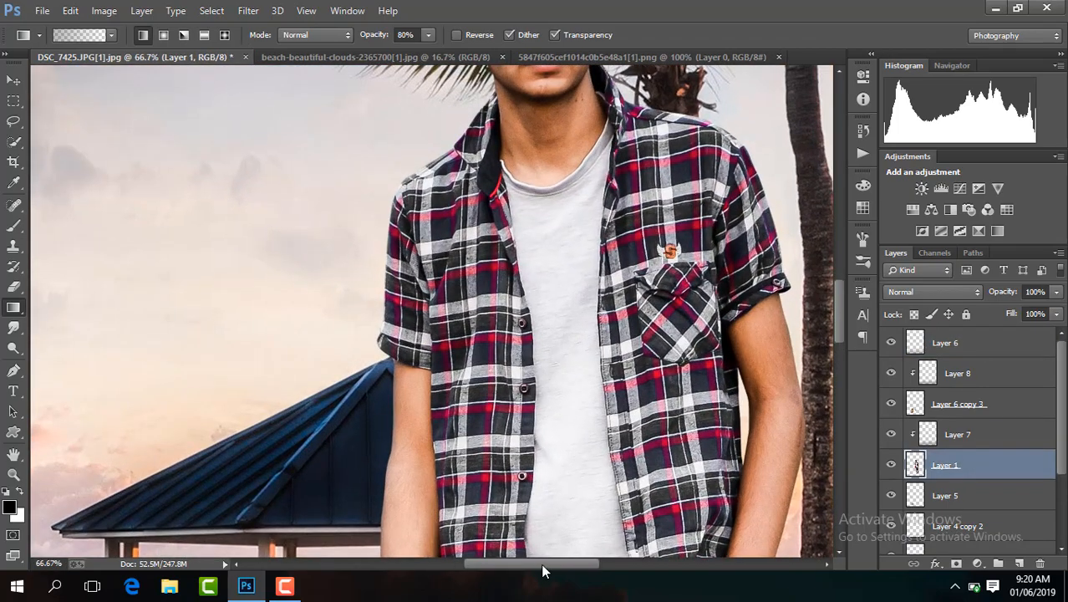
left_click_drag(541, 563, 591, 569)
left_click_drag(837, 300, 844, 251)
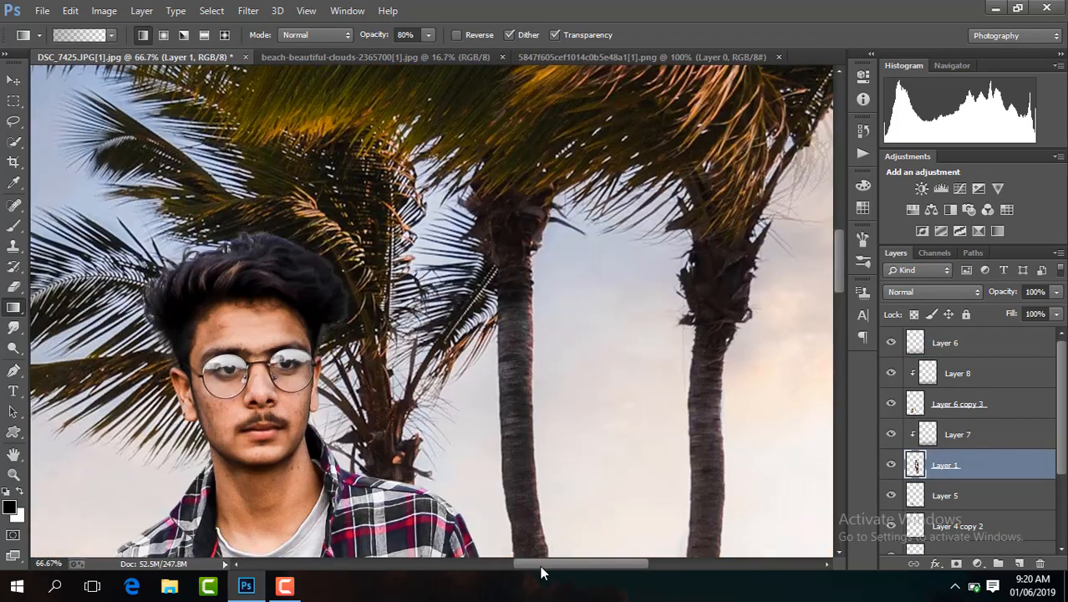
left_click_drag(541, 567, 514, 562)
key("ctrl+plus")
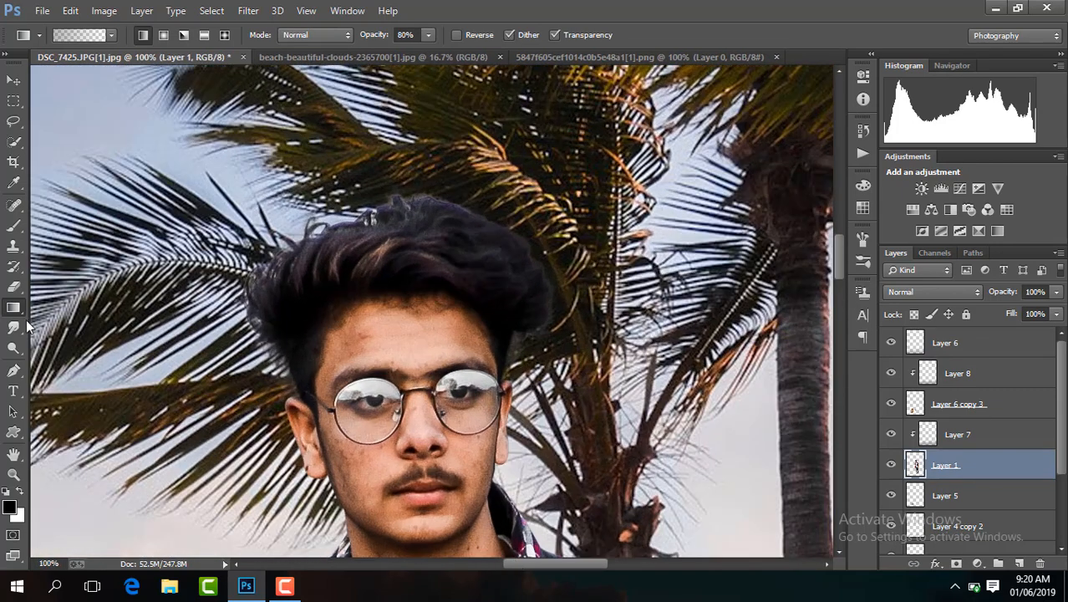
left_click(13, 327)
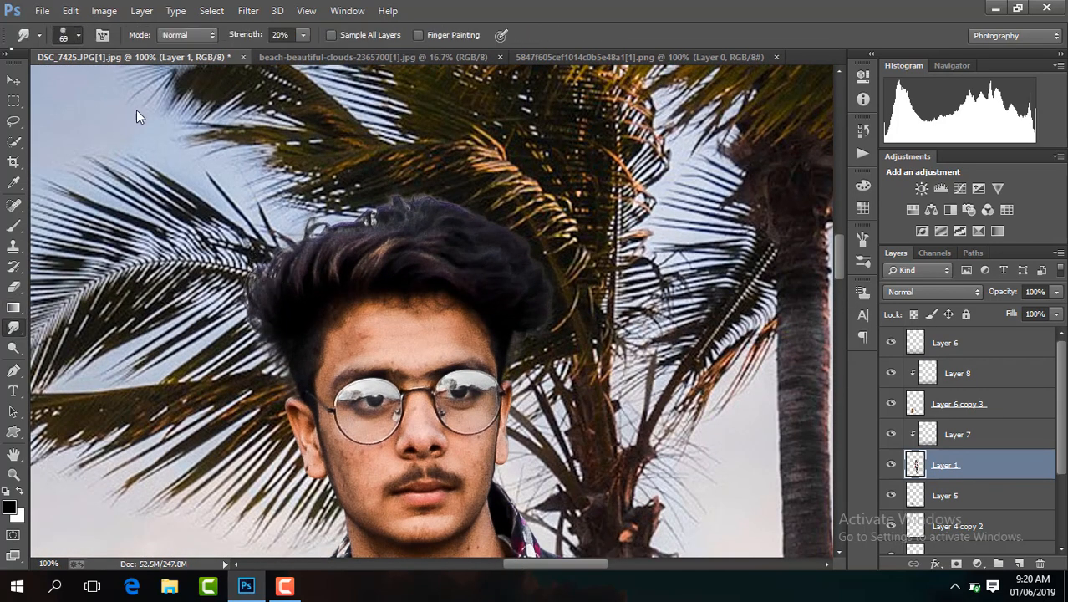
left_click(78, 35)
left_click_drag(179, 171, 175, 180)
left_click(131, 203)
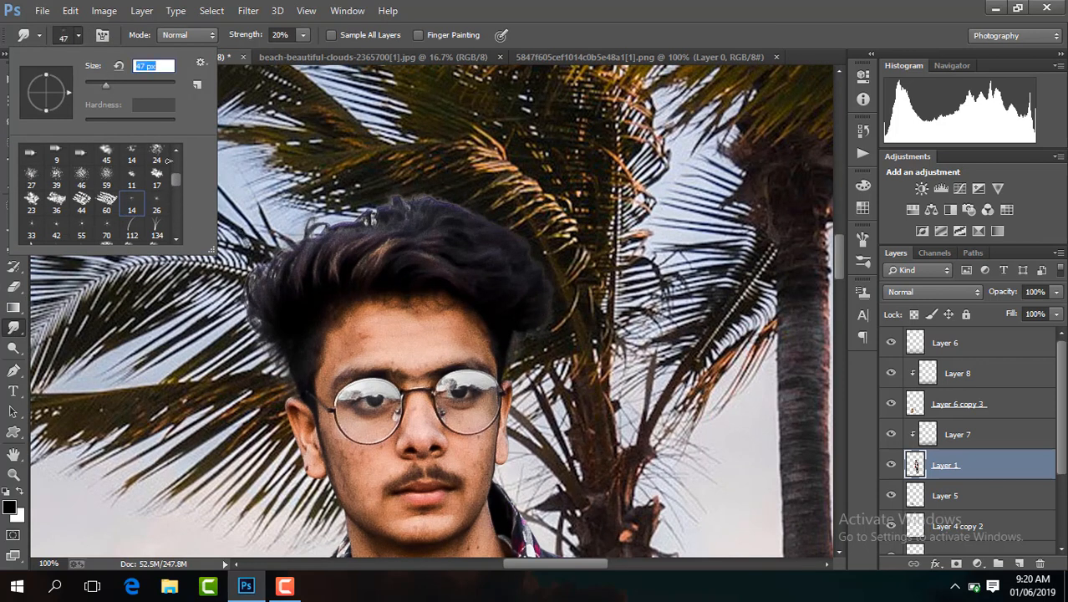
left_click_drag(173, 179, 177, 230)
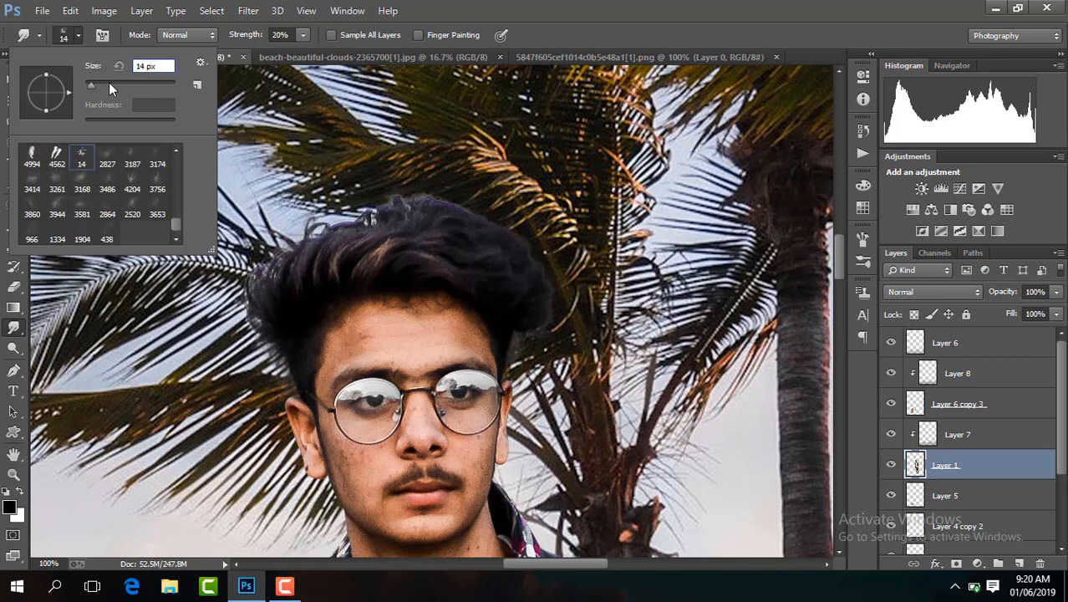
left_click_drag(92, 78, 114, 82)
left_click(286, 311)
key("ctrl+plus")
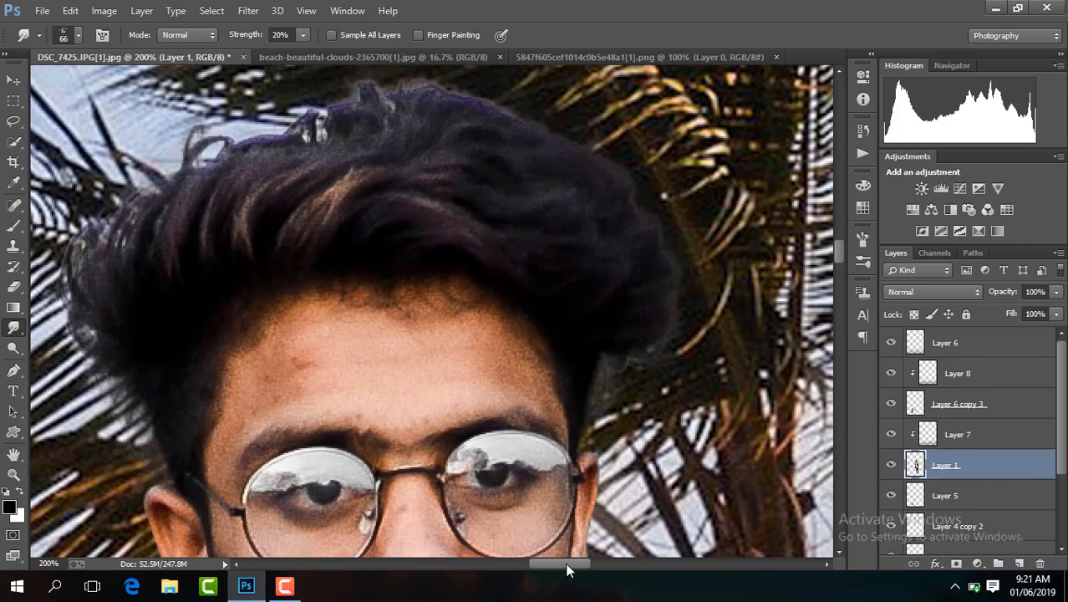
- Set the Smudge tool to 54 px and 50% strength, and smooth the hair's outline from the temple beside the open sky up to the crown
left_click_drag(567, 569, 552, 569)
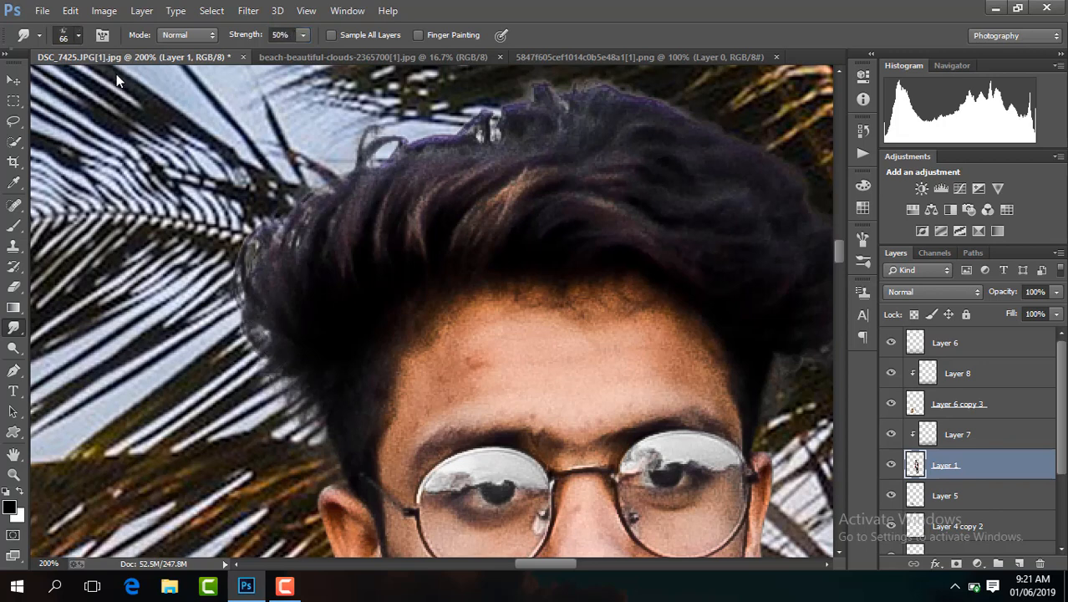
left_click(77, 35)
left_click_drag(115, 83, 108, 86)
left_click(283, 306)
mouse_move(284, 311)
left_mouse_down()
mouse_move(276, 194)
mouse_move(274, 289)
mouse_move(327, 189)
mouse_move(322, 224)
mouse_move(442, 77)
mouse_move(378, 171)
mouse_move(449, 118)
mouse_move(460, 149)
mouse_move(573, 101)
left_mouse_up()
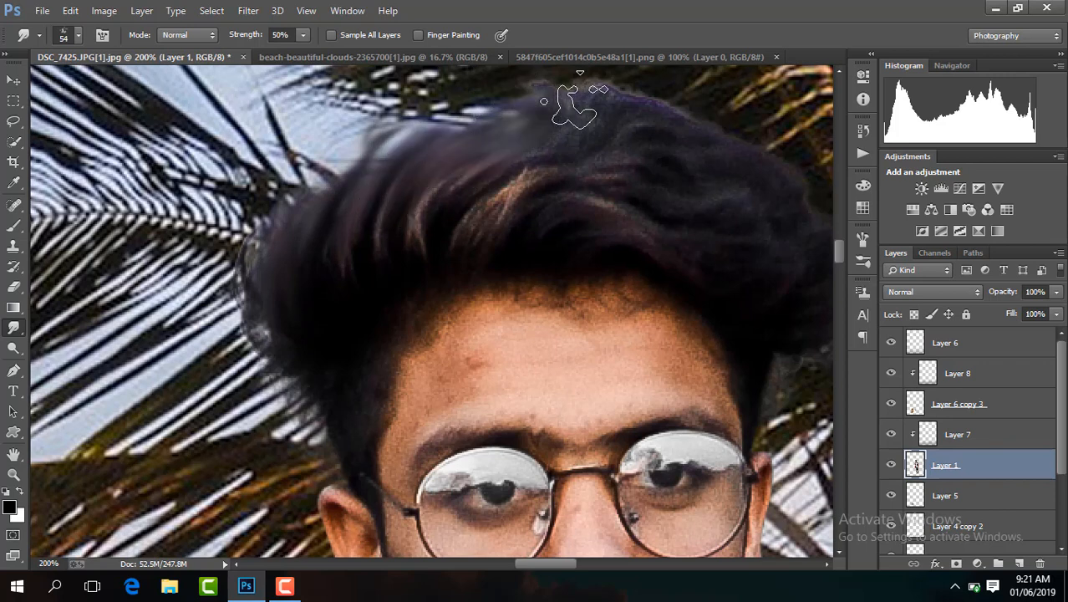
mouse_move(291, 246)
left_mouse_down()
mouse_move(326, 184)
mouse_move(313, 261)
mouse_move(458, 109)
left_mouse_up()
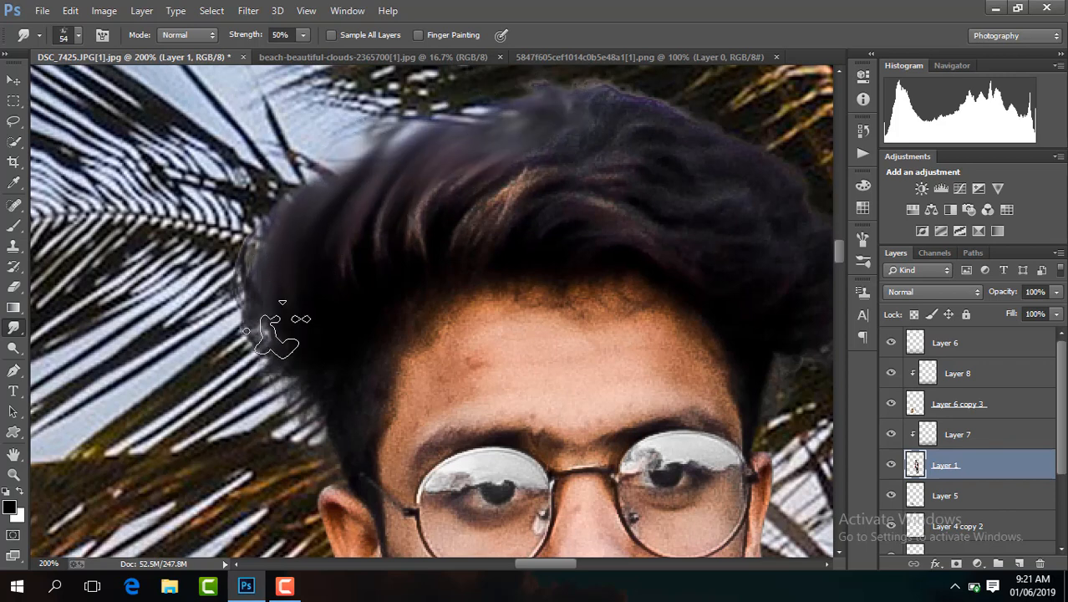
mouse_move(276, 324)
left_mouse_down()
mouse_move(261, 244)
mouse_move(351, 171)
mouse_move(437, 124)
left_mouse_up()
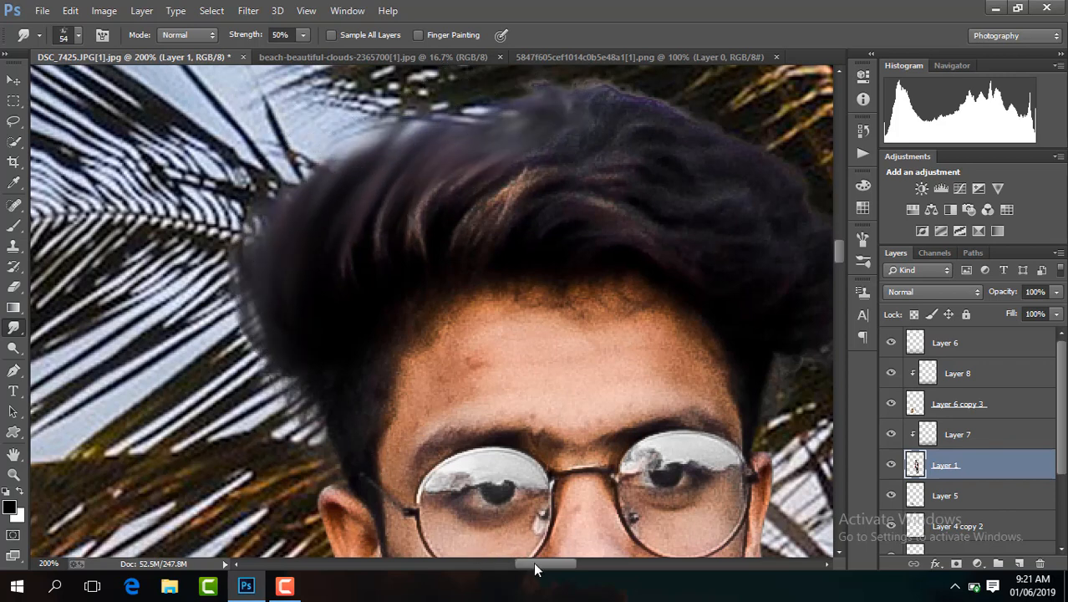
- Smudge the hair edge on the palm-trunk side upward to soften its outline against the trees
left_click_drag(536, 565, 557, 565)
mouse_move(535, 343)
left_mouse_down()
mouse_move(573, 300)
mouse_move(591, 251)
left_mouse_up()
left_click_drag(533, 323, 605, 152)
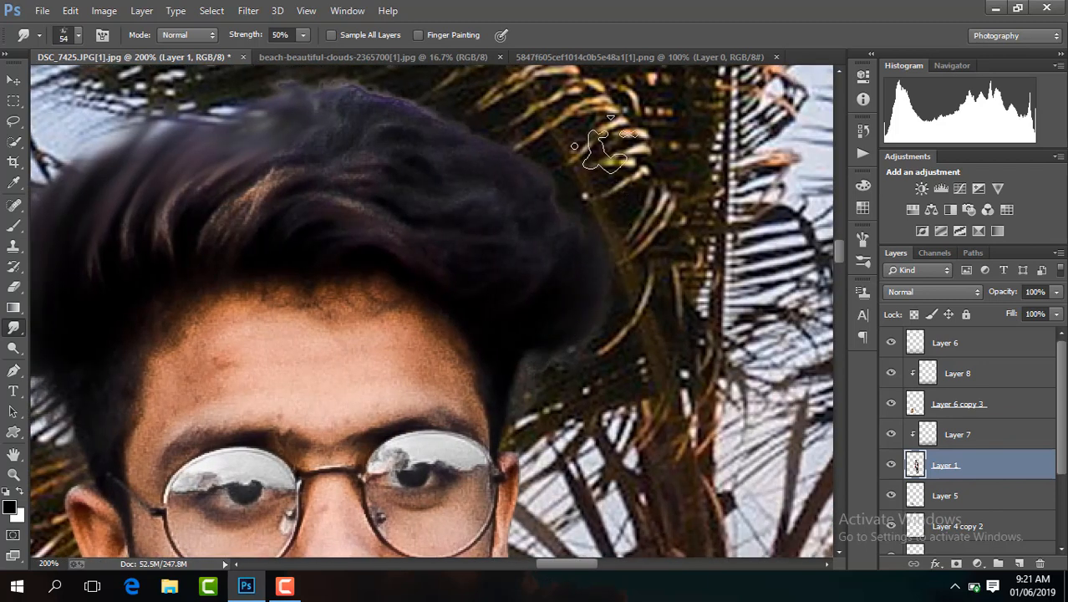
left_click_drag(557, 261, 542, 151)
left_click_drag(524, 269, 518, 138)
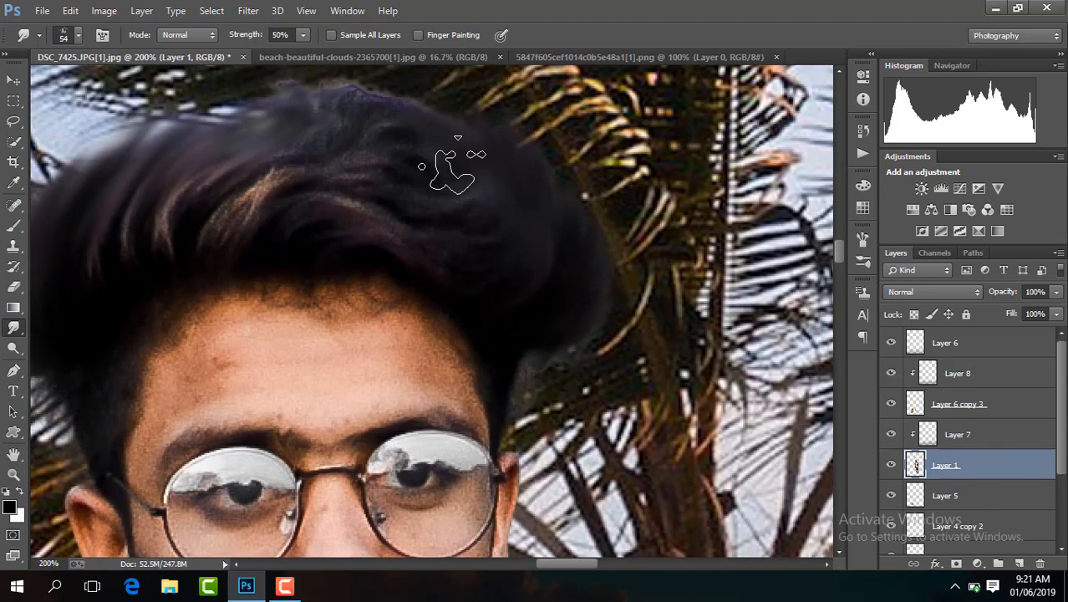
- Smudge the front strands and the crown of the man's hair upward, and check the result at 66.67%
left_click_drag(190, 228, 372, 108)
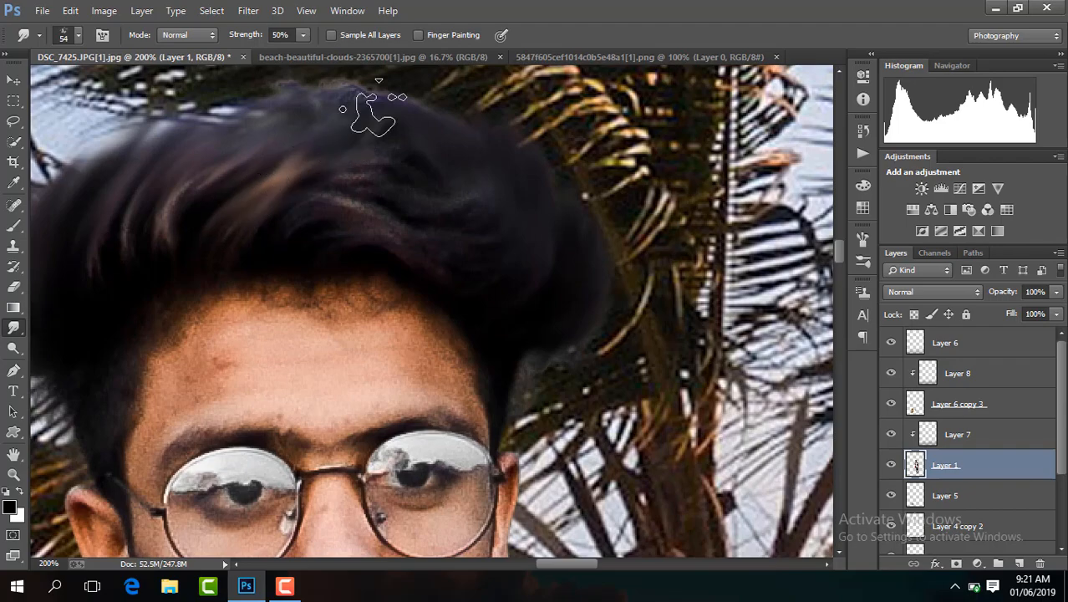
left_click_drag(286, 156, 362, 94)
left_click_drag(179, 155, 314, 86)
key("ctrl+minus")
key("ctrl+minus")
key("ctrl+minus")
key("ctrl+minus")
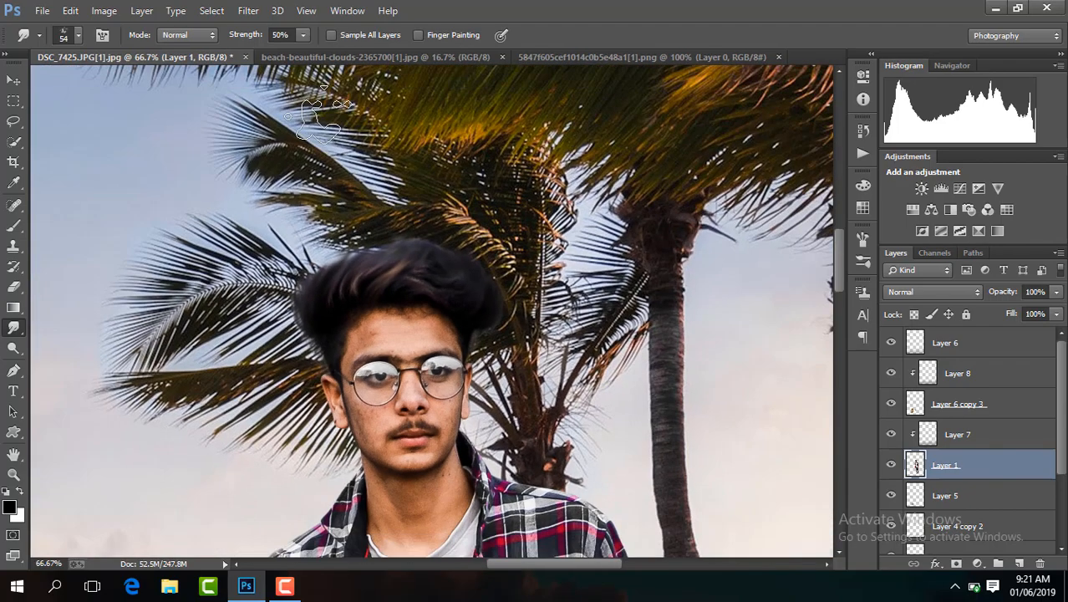
key("ctrl+plus")
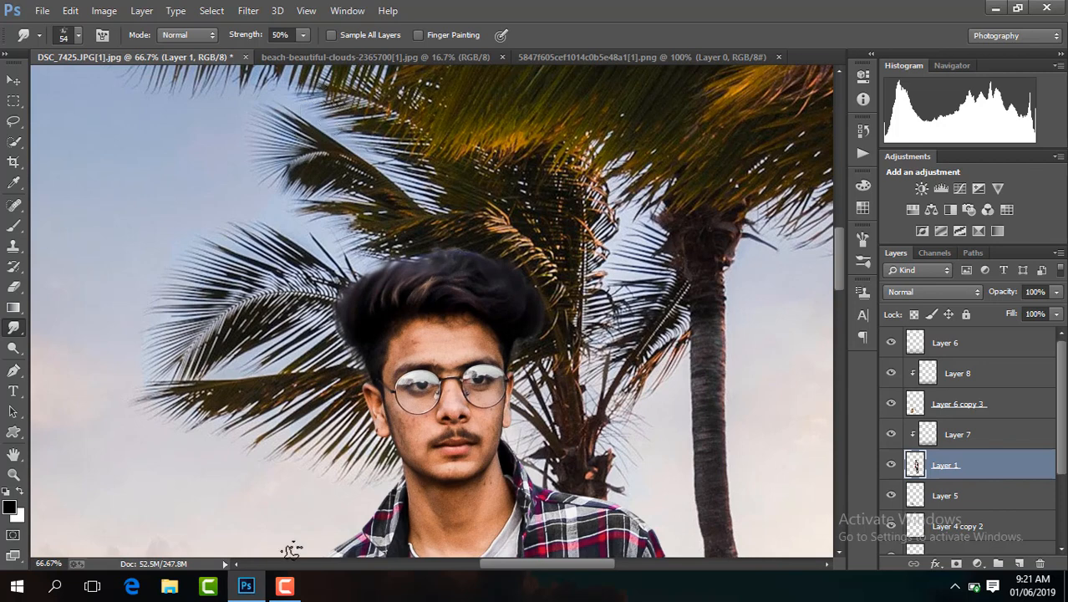
left_click(286, 587)
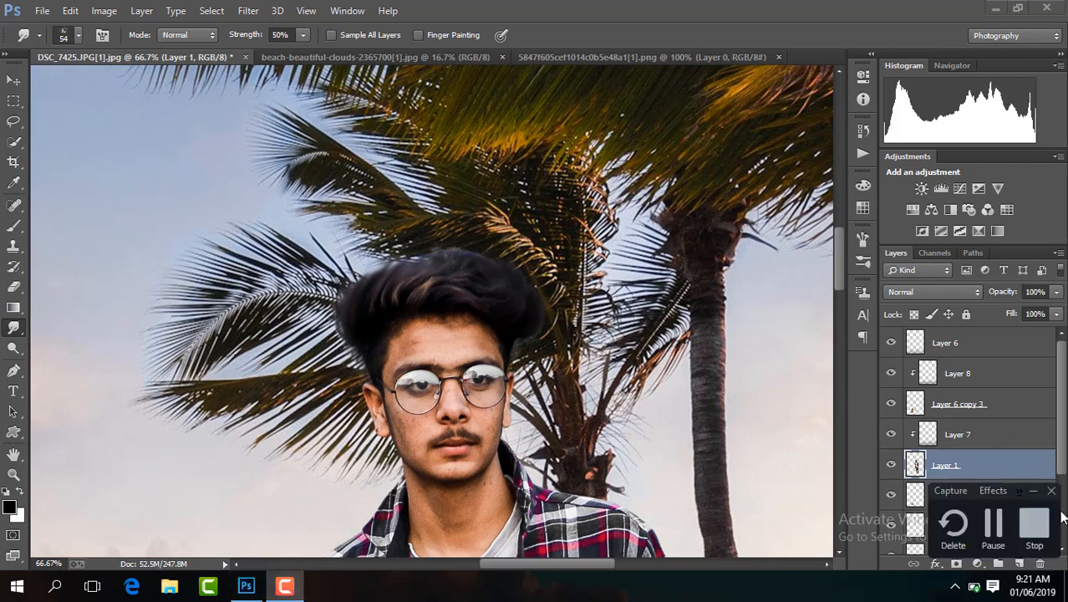
left_click(992, 527)
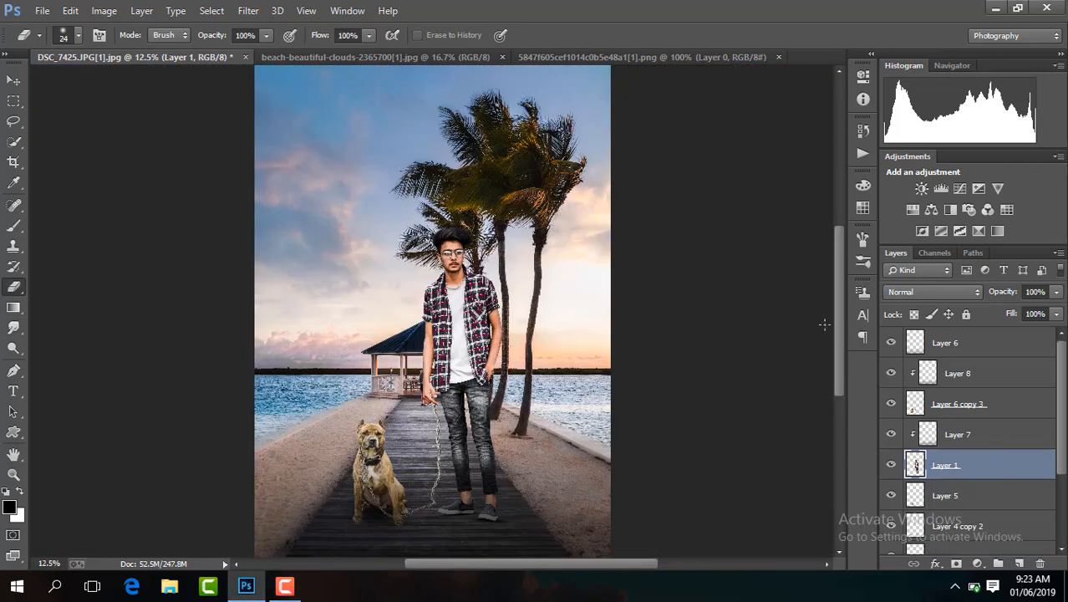
- Merge all visible layers into one, delete the hidden Background layer, and fit the whole image in view
right_click(1009, 373)
left_click(789, 466)
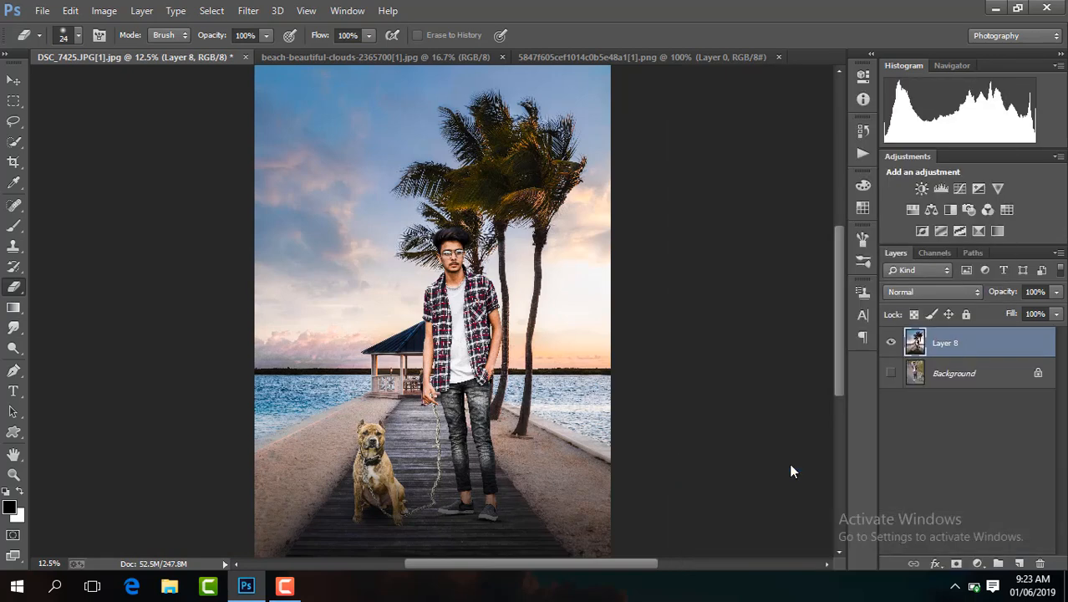
left_click(986, 373)
key("Delete")
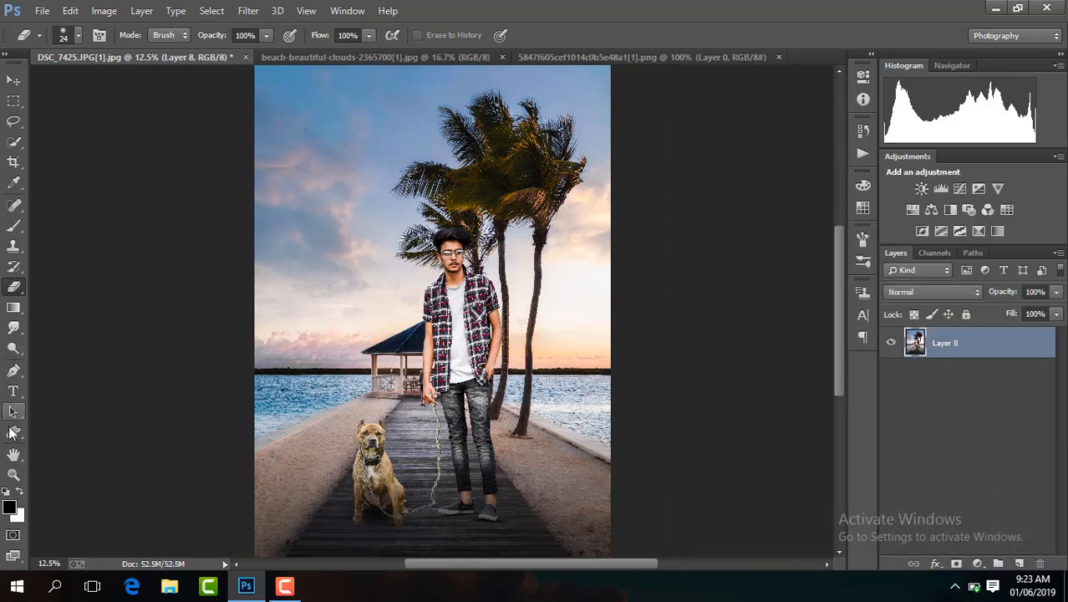
left_click(13, 458)
left_click(242, 35)
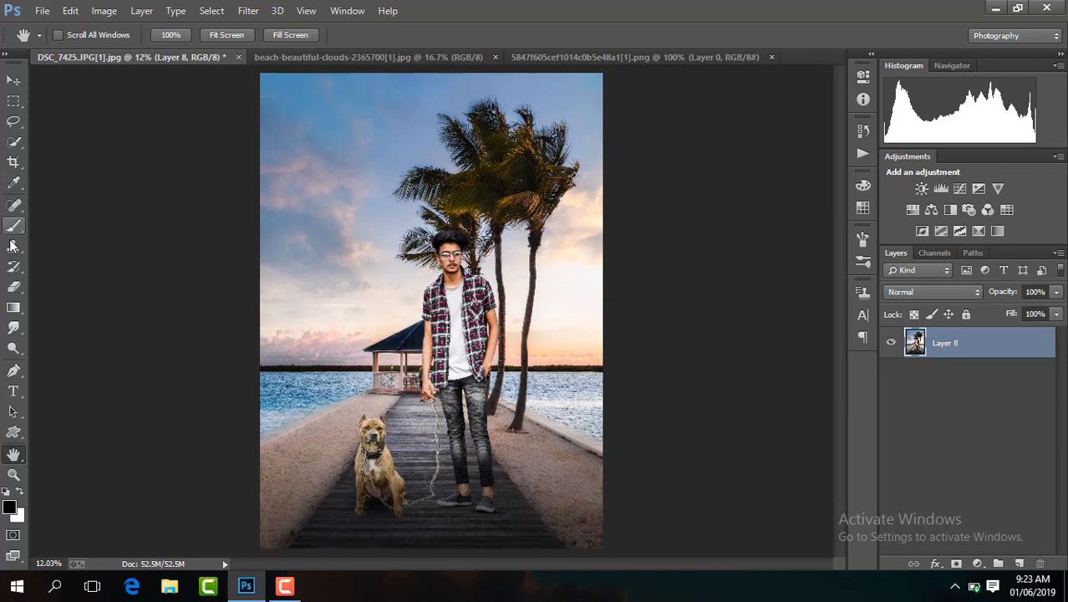
- Set up the Smudge tool with the 104 px speckled brush tip at 163 px and 60% strength
left_click(13, 328)
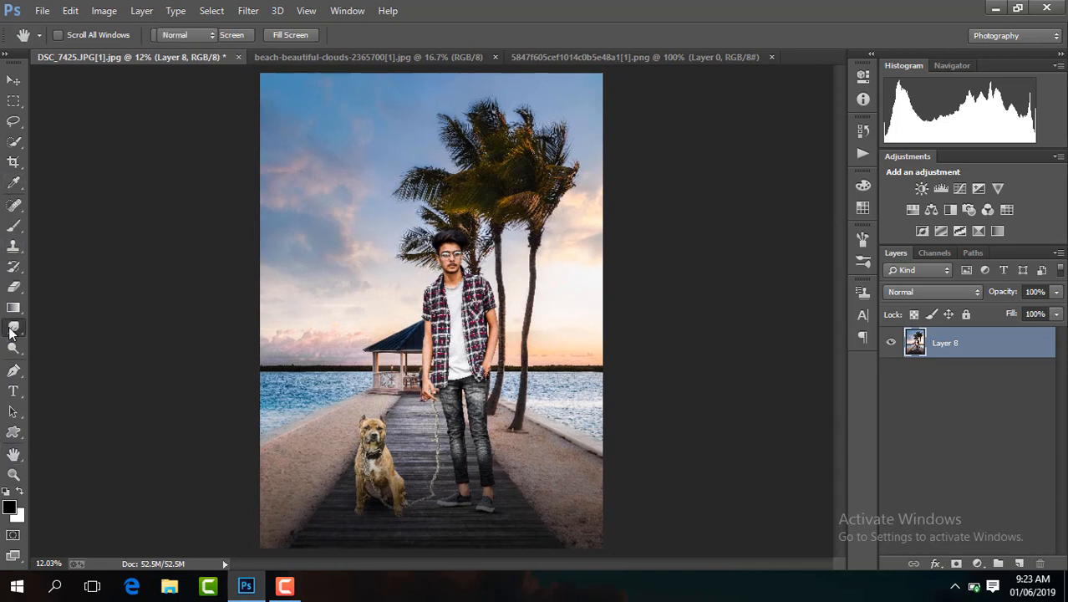
left_click(77, 35)
scroll(178, 172, "down", 1)
left_click_drag(177, 171, 175, 188)
left_click(133, 194)
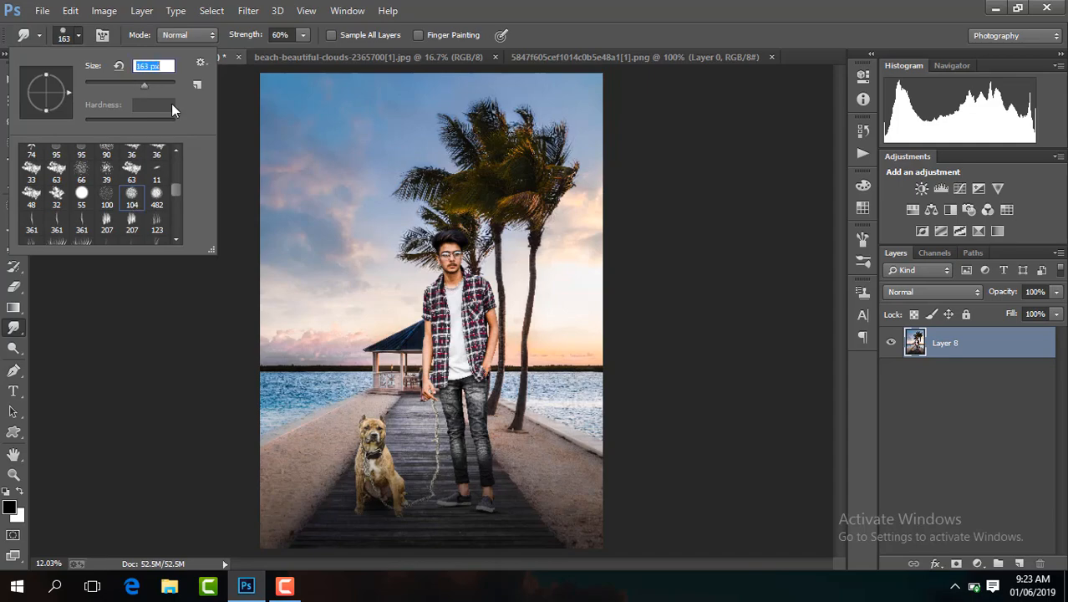
- Frame the man's face at 200% and reduce the smudge brush size to 48 px
key("ctrl+plus")
key("ctrl+plus")
key("ctrl+plus")
key("ctrl+plus")
key("ctrl+plus")
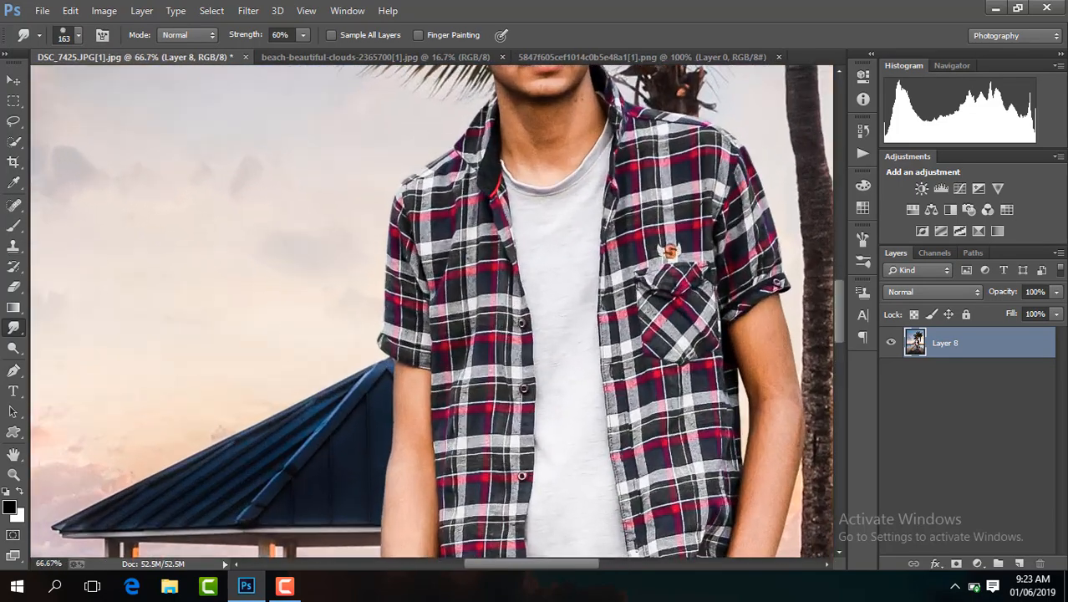
left_click_drag(543, 562, 571, 564)
left_click_drag(838, 334, 842, 299)
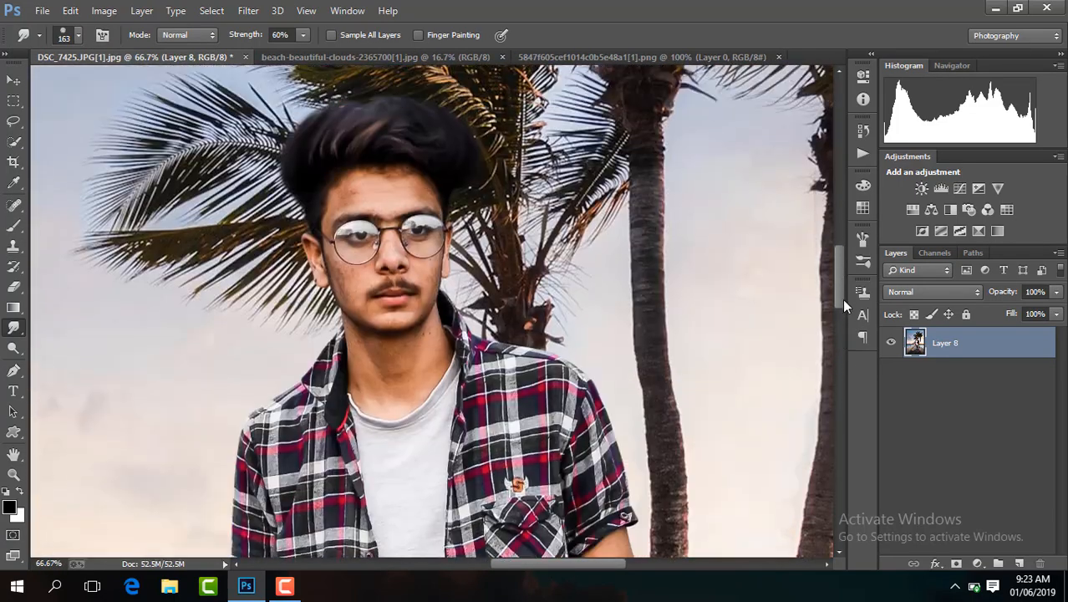
key("ctrl+plus")
key("ctrl+plus")
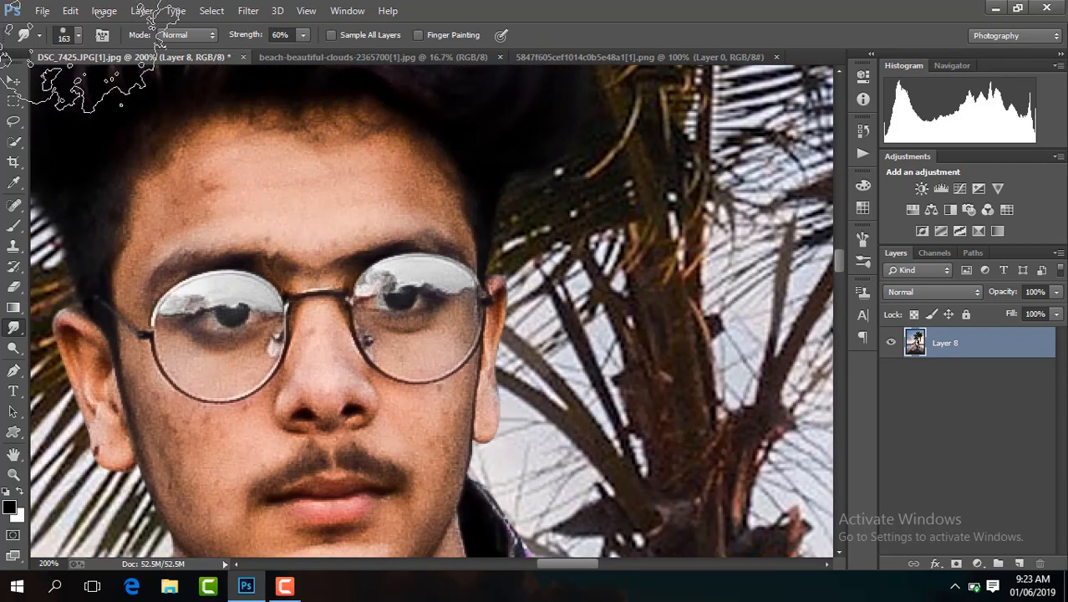
left_click(75, 38)
left_click_drag(128, 84, 113, 84)
left_click(106, 83)
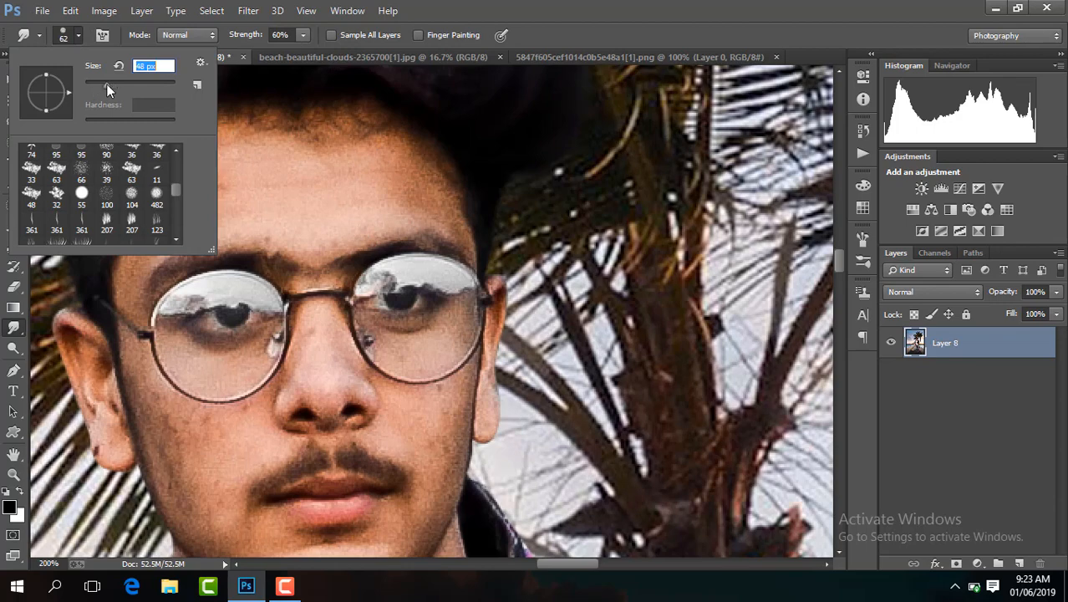
left_click(290, 186)
left_click_drag(577, 564, 570, 564)
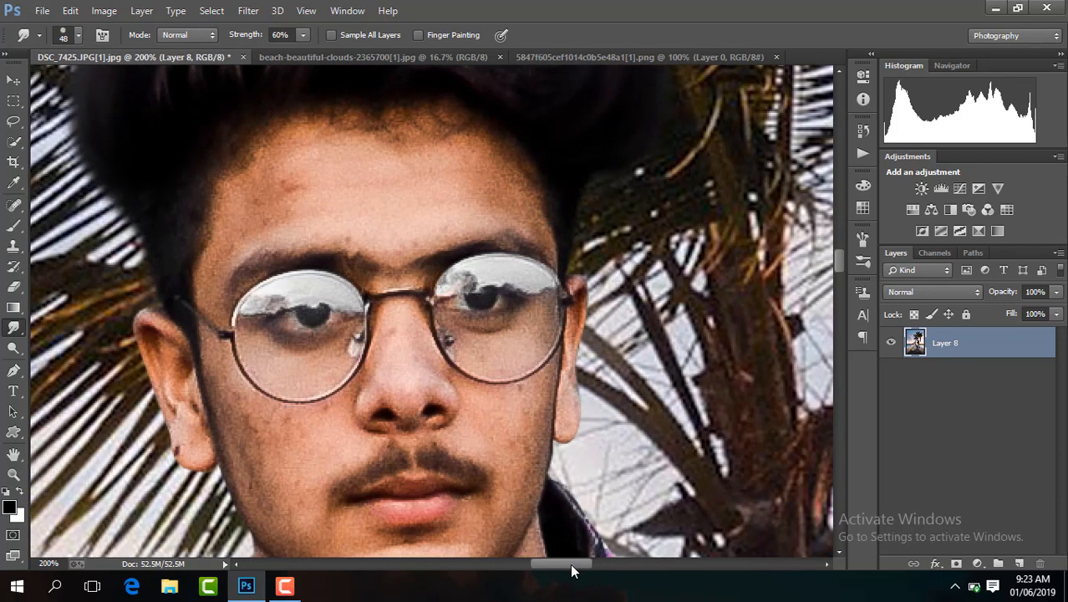
- Duplicate Layer 8 and set the copy's opacity to 72%
left_click(1054, 297)
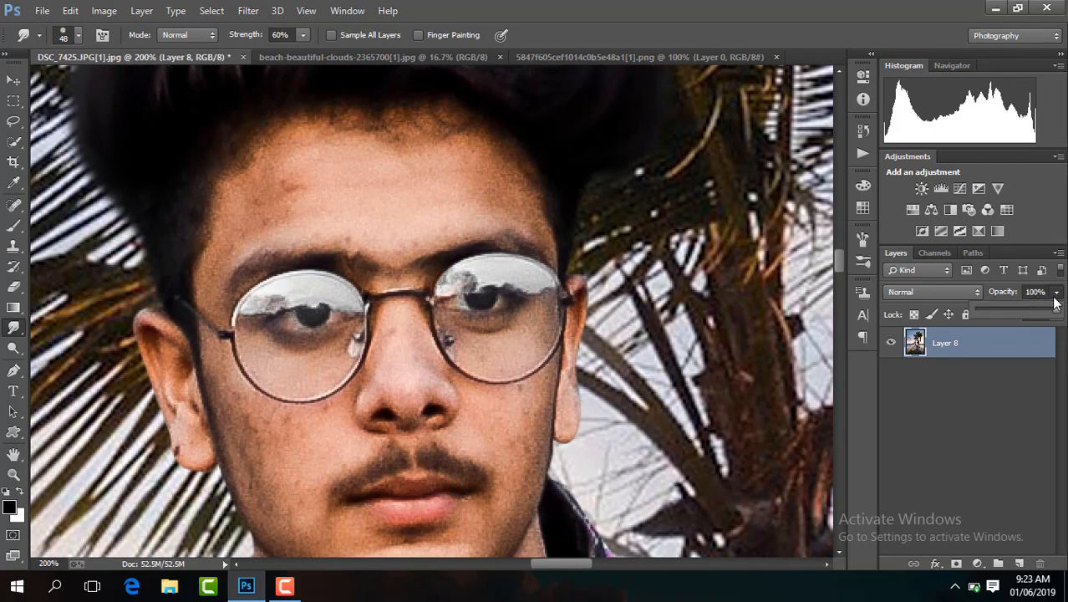
mouse_move(1044, 315)
left_mouse_down()
mouse_move(1028, 315)
mouse_move(1055, 315)
left_mouse_up()
key("ctrl+j")
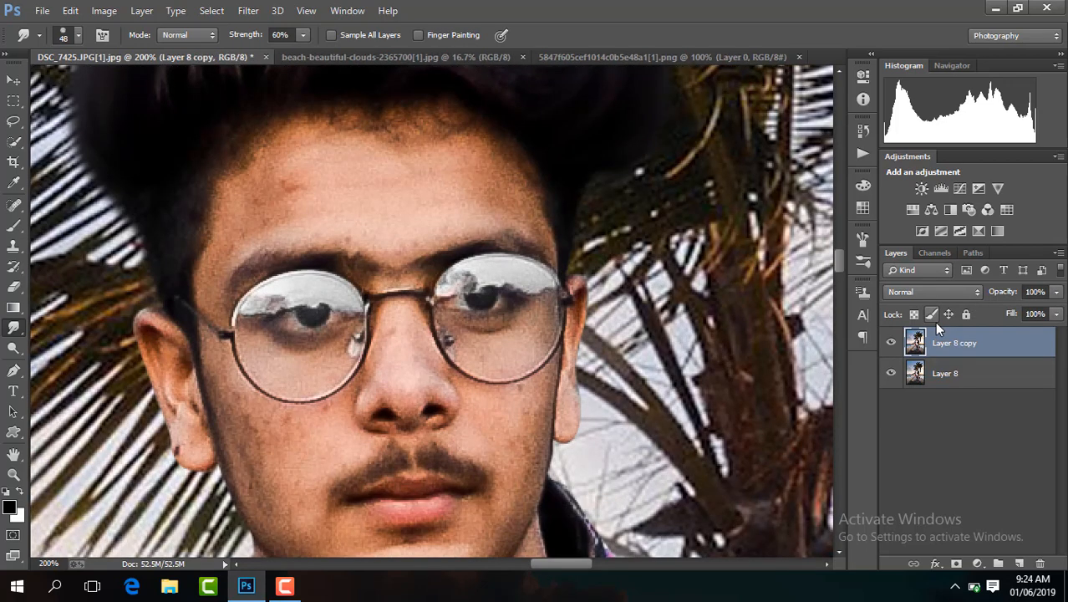
left_click(1059, 292)
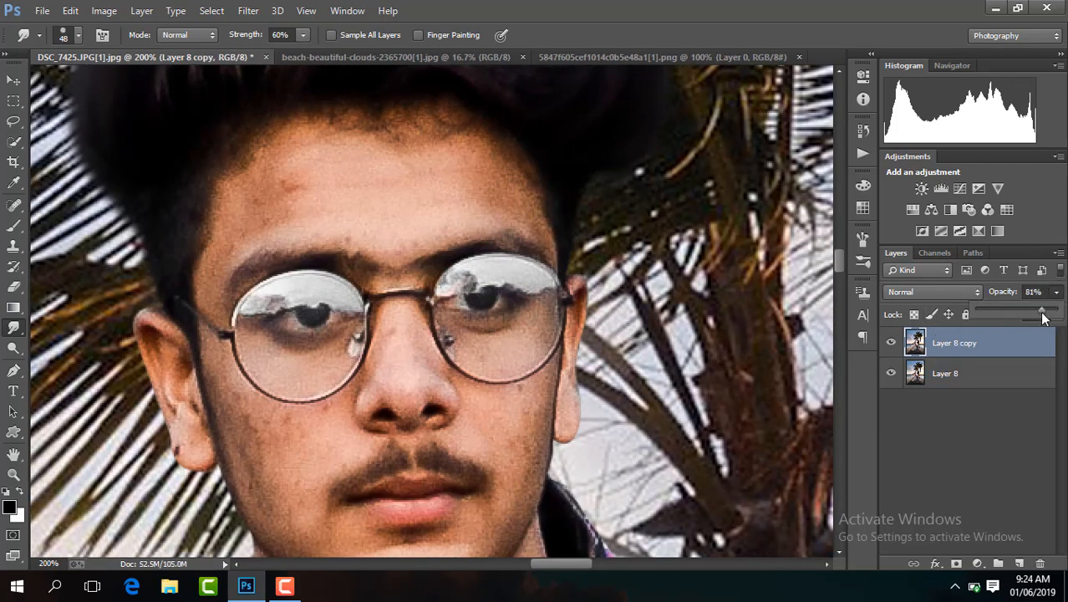
left_click_drag(1034, 314, 1036, 314)
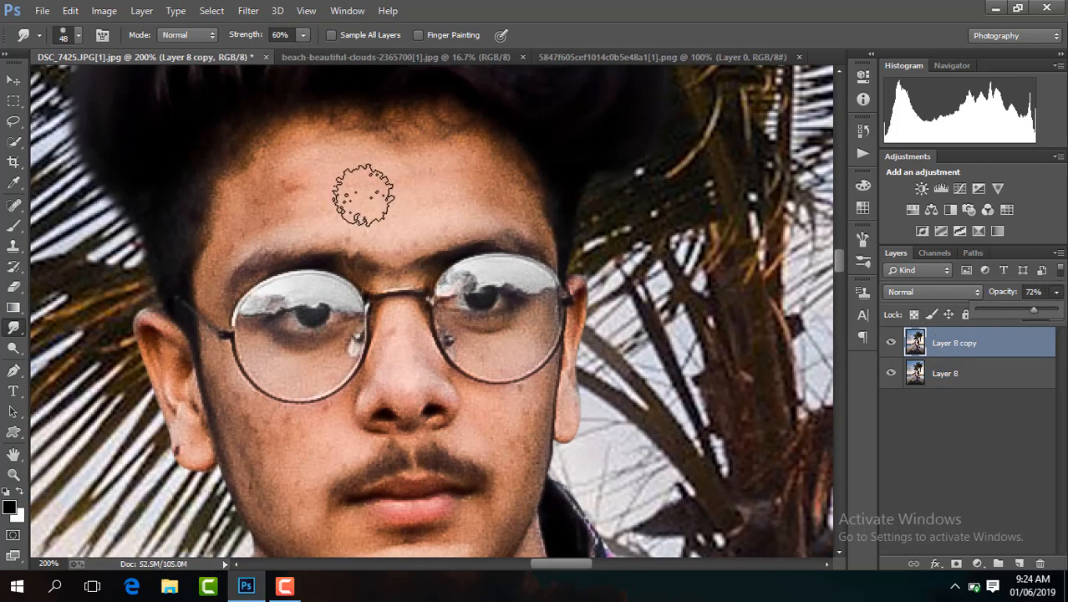
- Smudge the skin of the man's forehead smooth between the hairline and the eyebrows
key("ctrl+plus")
left_click_drag(840, 259, 840, 253)
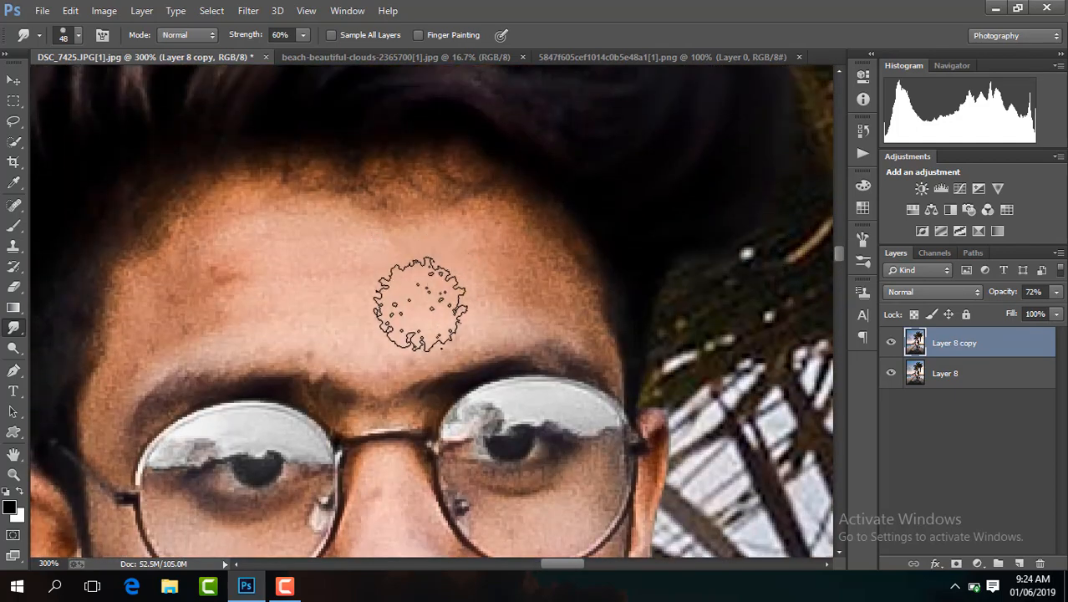
mouse_move(420, 303)
left_mouse_down()
mouse_move(429, 269)
mouse_move(535, 296)
mouse_move(541, 264)
mouse_move(483, 214)
mouse_move(547, 284)
mouse_move(391, 296)
mouse_move(448, 321)
mouse_move(385, 224)
mouse_move(429, 222)
mouse_move(424, 201)
mouse_move(315, 206)
mouse_move(234, 218)
mouse_move(149, 327)
mouse_move(165, 335)
mouse_move(249, 302)
mouse_move(227, 241)
mouse_move(317, 222)
mouse_move(509, 225)
mouse_move(528, 249)
mouse_move(410, 227)
mouse_move(461, 235)
mouse_move(384, 206)
mouse_move(320, 299)
mouse_move(270, 318)
mouse_move(435, 313)
mouse_move(492, 298)
mouse_move(378, 248)
mouse_move(247, 230)
mouse_move(402, 217)
mouse_move(351, 215)
mouse_move(387, 214)
mouse_move(413, 216)
mouse_move(215, 253)
mouse_move(218, 295)
mouse_move(391, 275)
mouse_move(261, 284)
mouse_move(405, 318)
mouse_move(471, 304)
mouse_move(365, 235)
mouse_move(432, 212)
left_mouse_up()
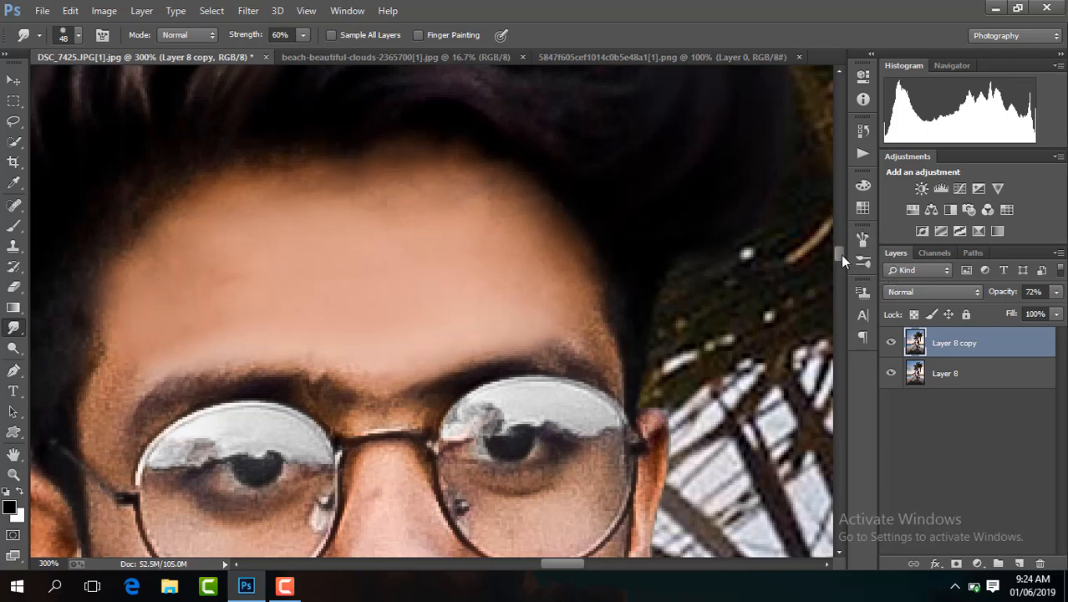
- Smooth the forehead edges, cheeks, nose, lips and chin with a 36 px smudge brush, lowering the strength to 20%
left_click_drag(841, 255, 842, 258)
left_click(79, 35)
left_click(101, 83)
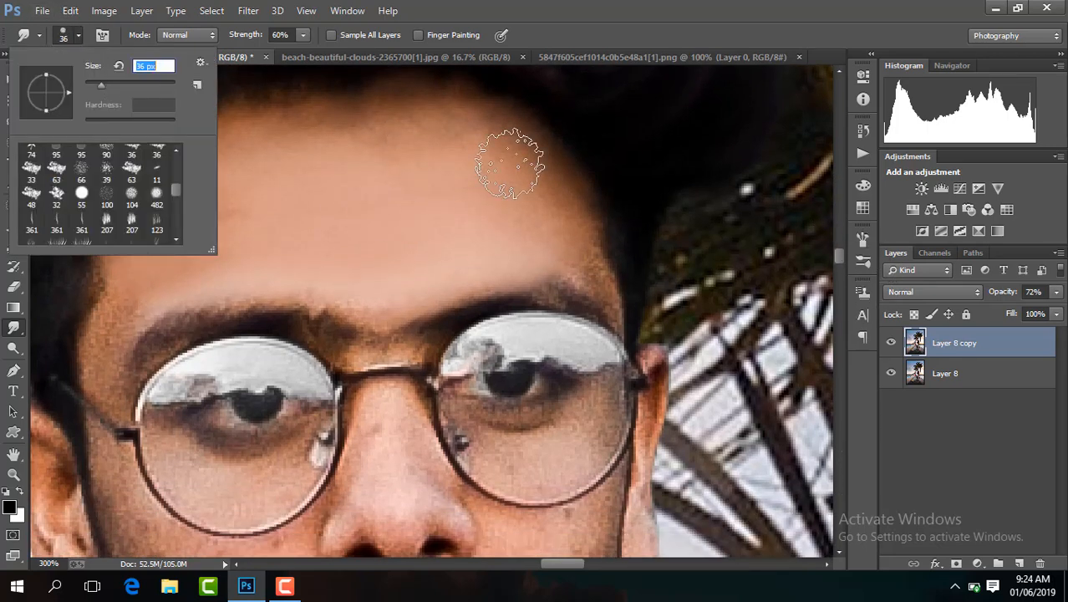
mouse_move(526, 209)
left_mouse_down()
mouse_move(578, 263)
mouse_move(553, 199)
mouse_move(492, 129)
mouse_move(552, 244)
mouse_move(449, 128)
mouse_move(500, 201)
mouse_move(340, 136)
mouse_move(475, 142)
mouse_move(332, 195)
left_mouse_up()
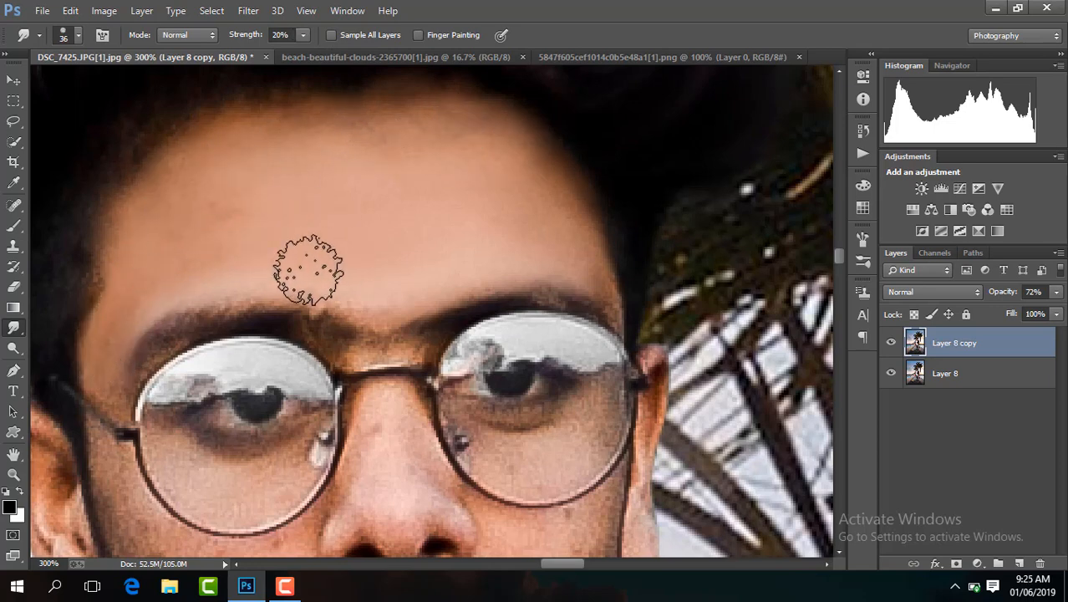
left_click_drag(840, 256, 839, 265)
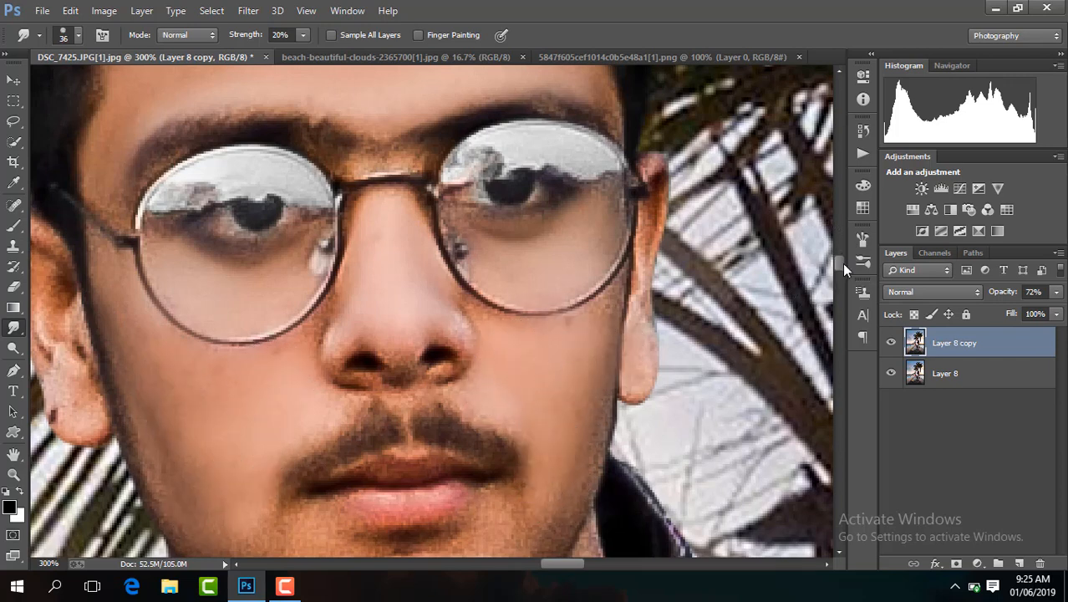
scroll(842, 263, "down", 3)
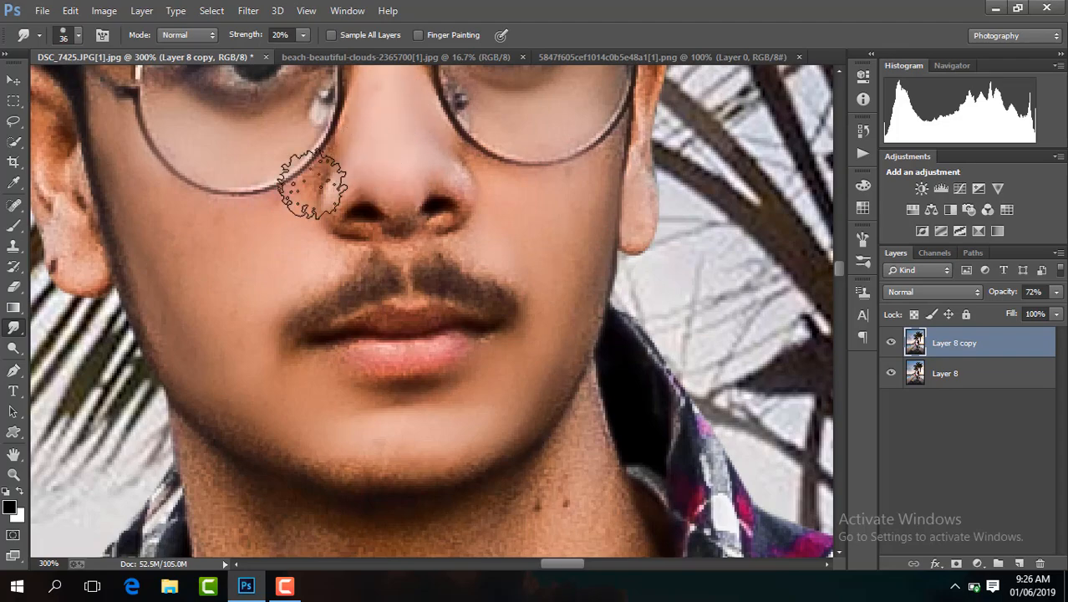
- Set the smudge brush to 54 px and smooth the skin of the man's neck down to the T-shirt collar
left_click_drag(840, 268, 840, 271)
key("ctrl+minus")
key("ctrl+minus")
key("ctrl+minus")
key("ctrl+minus")
key("ctrl+minus")
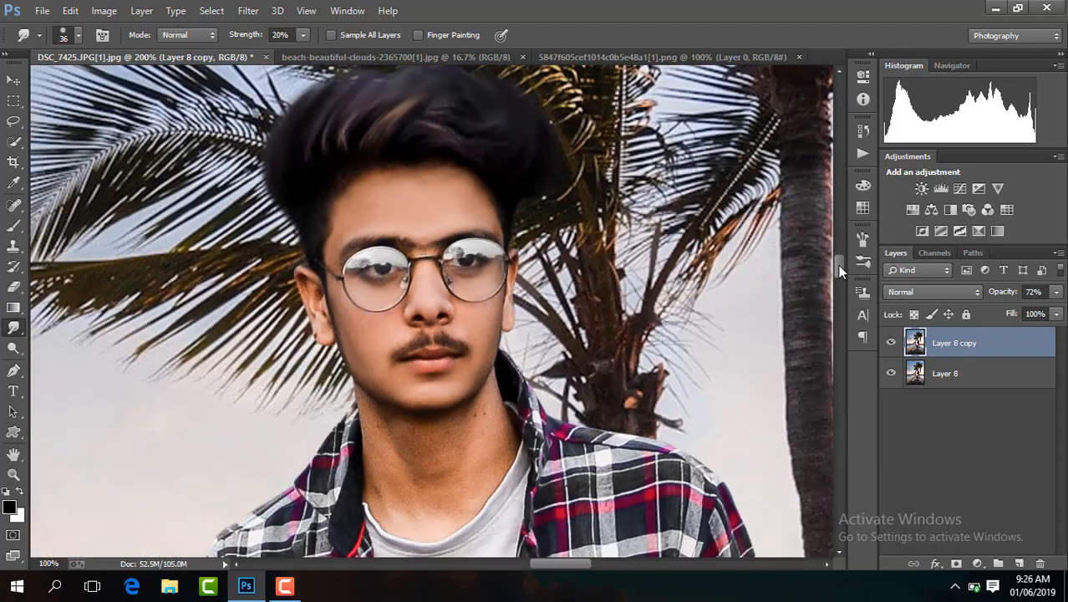
key("ctrl+1")
key("ctrl+plus")
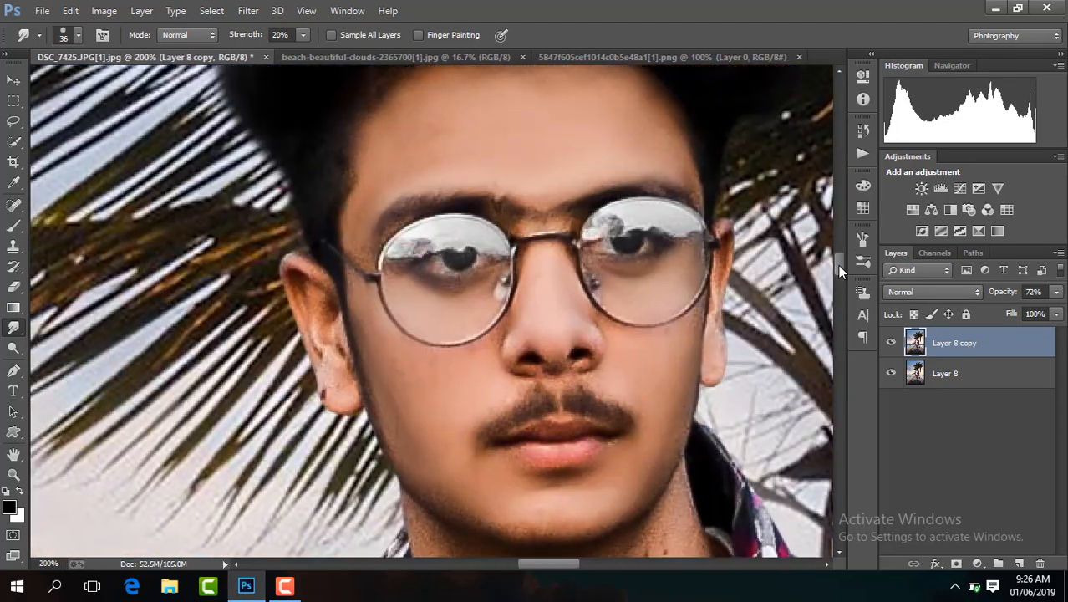
left_click_drag(836, 261, 836, 276)
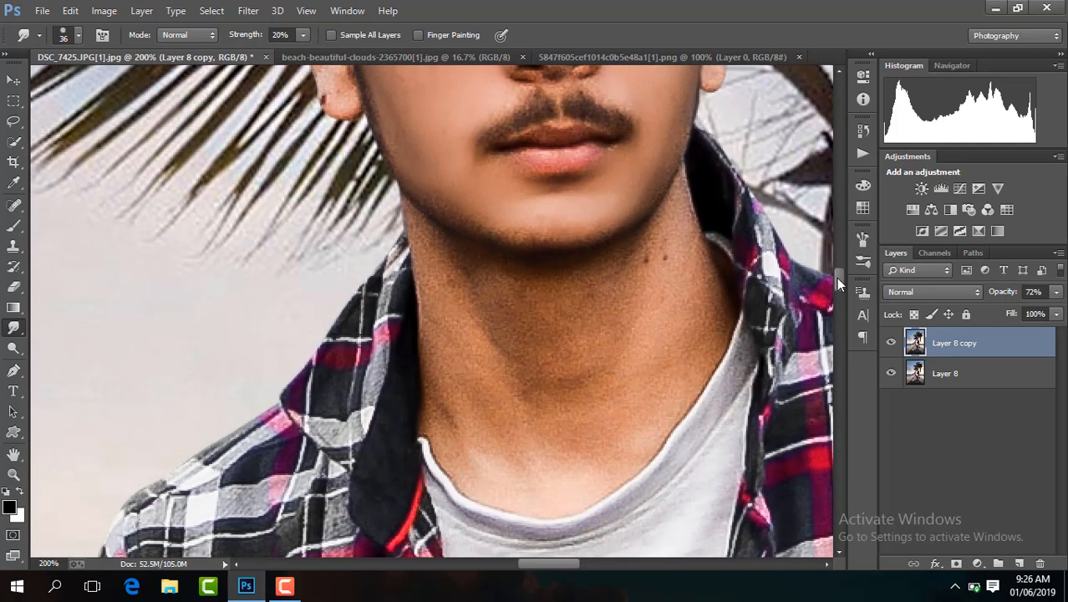
left_click(79, 35)
left_click_drag(104, 85, 109, 85)
mouse_move(506, 414)
left_mouse_down()
mouse_move(476, 399)
mouse_move(468, 446)
mouse_move(489, 388)
mouse_move(461, 278)
mouse_move(469, 413)
mouse_move(488, 440)
mouse_move(564, 460)
mouse_move(612, 433)
mouse_move(702, 299)
mouse_move(676, 262)
mouse_move(647, 334)
mouse_move(491, 300)
mouse_move(627, 336)
mouse_move(590, 365)
mouse_move(495, 382)
mouse_move(467, 316)
mouse_move(505, 396)
mouse_move(538, 336)
mouse_move(608, 283)
mouse_move(692, 327)
mouse_move(685, 270)
mouse_move(445, 317)
mouse_move(454, 281)
mouse_move(446, 269)
mouse_move(511, 328)
mouse_move(587, 458)
mouse_move(620, 442)
mouse_move(485, 398)
mouse_move(568, 421)
mouse_move(675, 368)
mouse_move(672, 256)
mouse_move(537, 326)
mouse_move(651, 275)
mouse_move(601, 317)
left_mouse_up()
- Enlarge the smudge brush to 82 px and smooth the hanging arm from the sleeve to the forearm
key("ctrl+minus")
key("ctrl+minus")
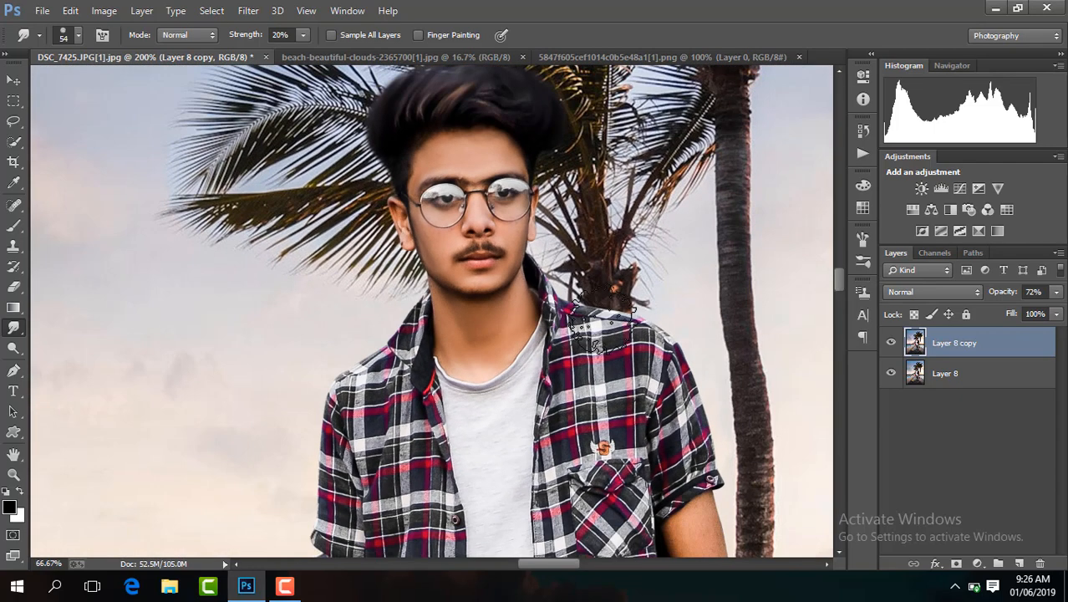
key("ctrl+minus")
left_click_drag(841, 264, 839, 318)
key("ctrl+plus")
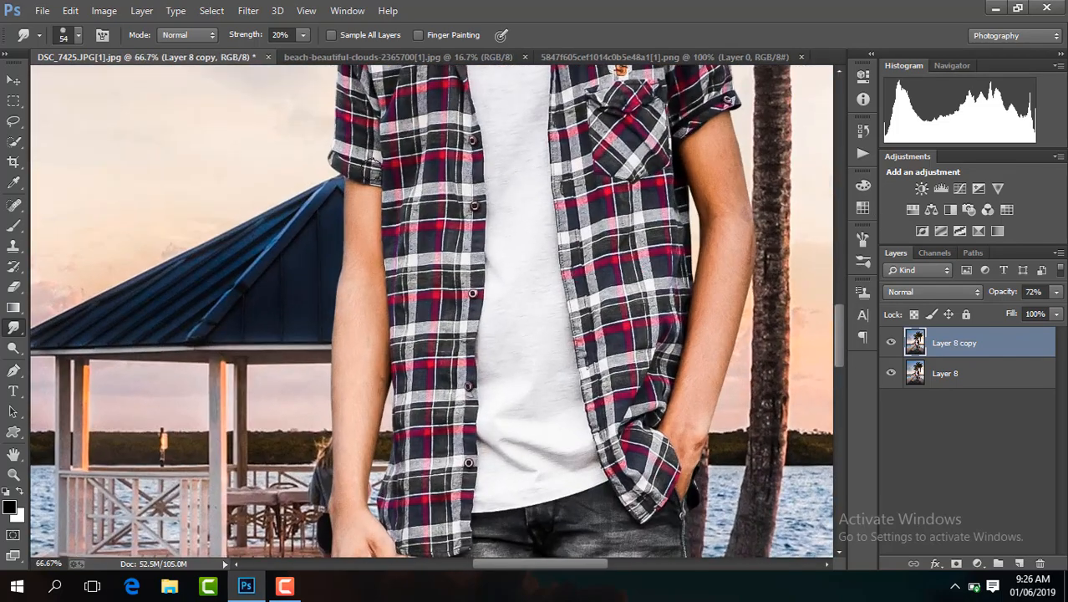
key("ctrl+plus")
left_click(78, 36)
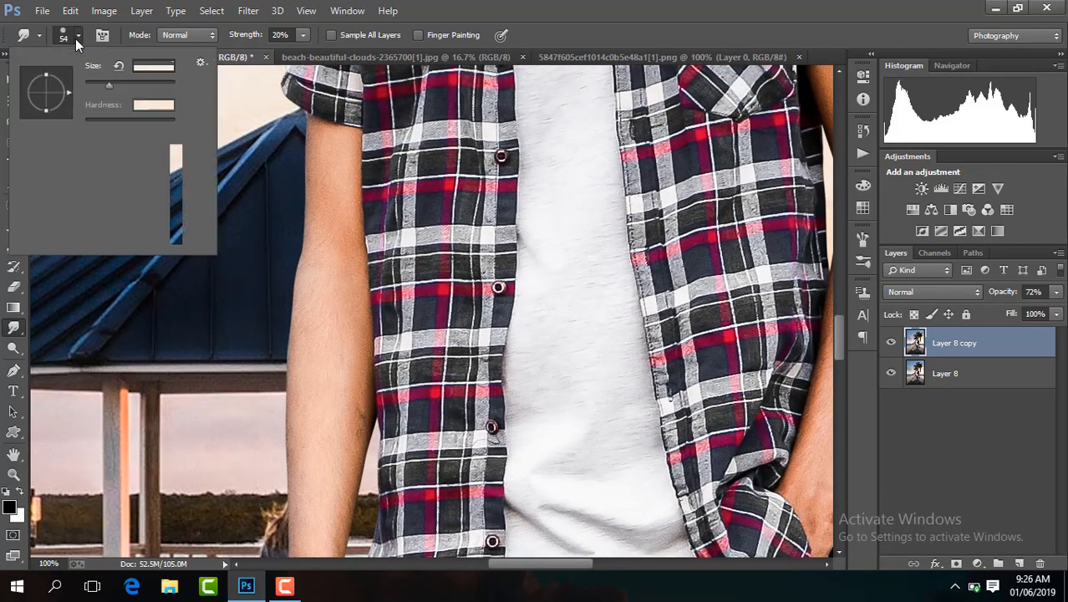
left_click(121, 81)
left_click(337, 241)
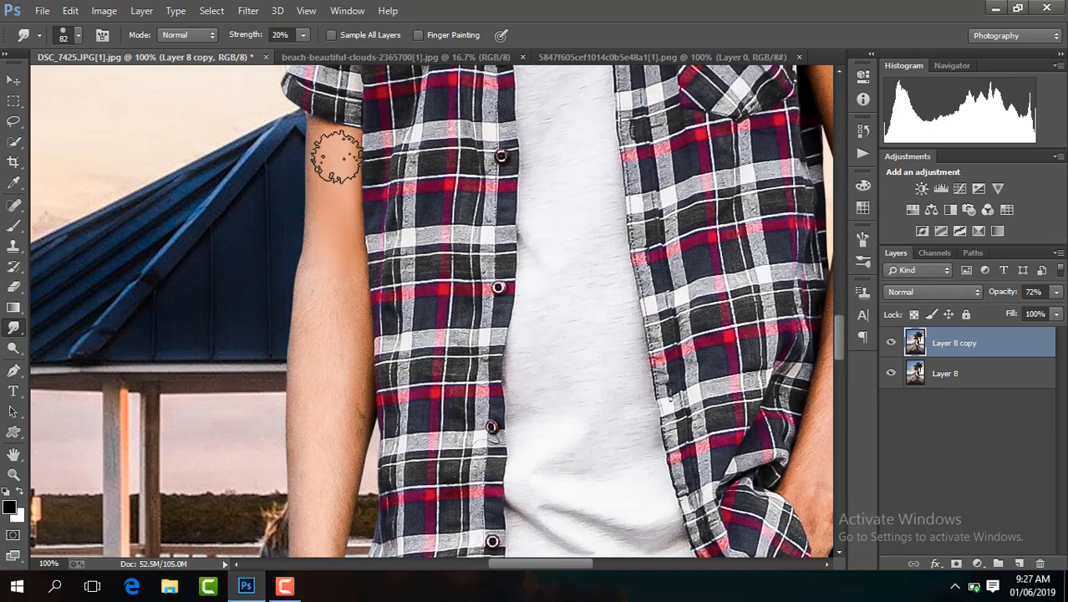
mouse_move(336, 157)
left_mouse_down()
mouse_move(333, 341)
mouse_move(348, 396)
mouse_move(325, 346)
mouse_move(341, 336)
mouse_move(327, 431)
mouse_move(343, 449)
left_mouse_up()
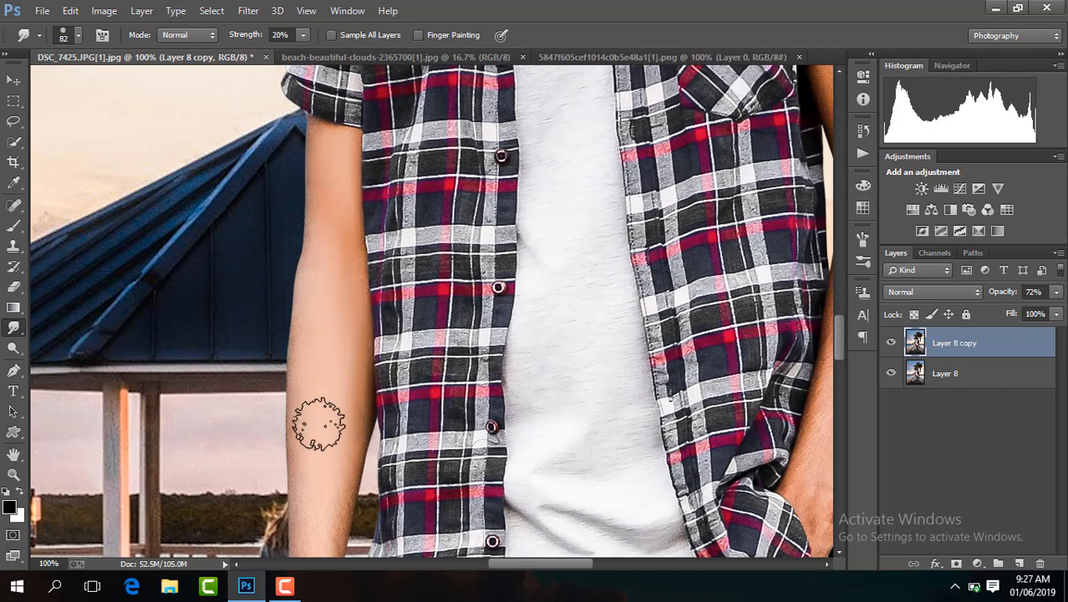
- Smudge the lower forearm and wrist above the hand holding the chain
left_click_drag(840, 341, 843, 373)
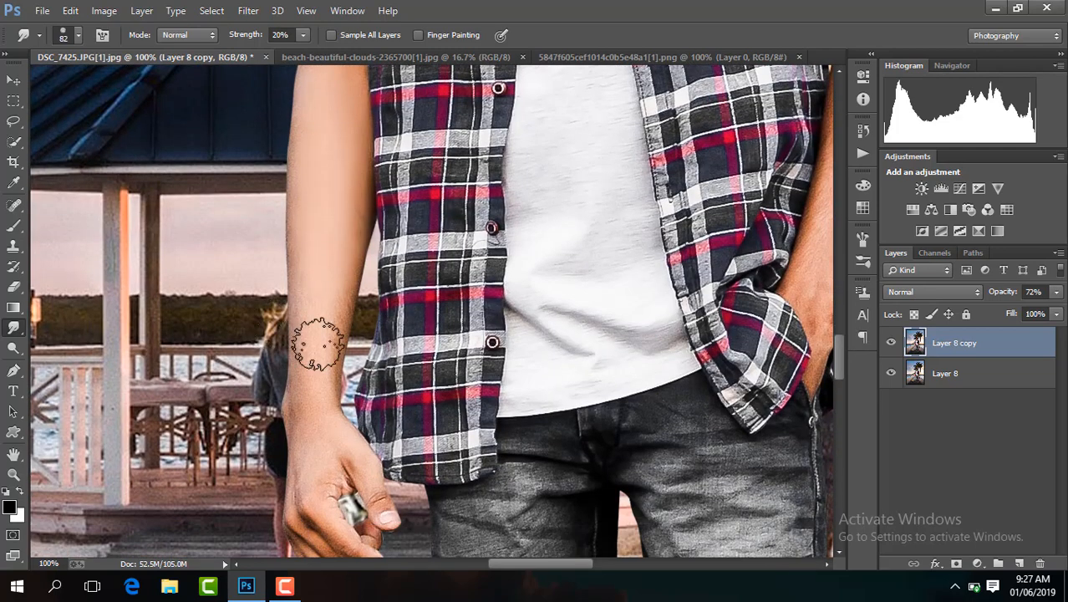
mouse_move(319, 341)
left_mouse_down()
mouse_move(308, 427)
mouse_move(318, 467)
mouse_move(313, 364)
mouse_move(332, 245)
mouse_move(318, 326)
left_mouse_up()
left_click_drag(320, 226, 316, 245)
- Smooth the skin of the man's other arm, from the pocketed hand up to the rolled sleeve
left_click_drag(500, 564, 543, 564)
mouse_move(563, 87)
left_mouse_down()
mouse_move(551, 186)
mouse_move(515, 259)
mouse_move(538, 139)
left_mouse_up()
left_click_drag(839, 357, 840, 337)
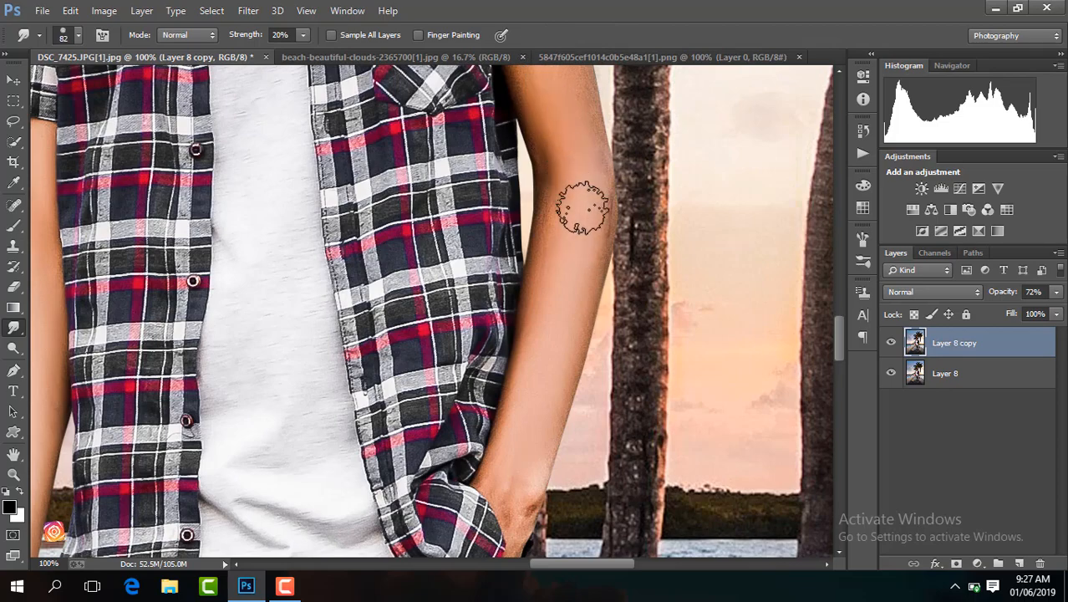
left_click_drag(839, 355, 838, 342)
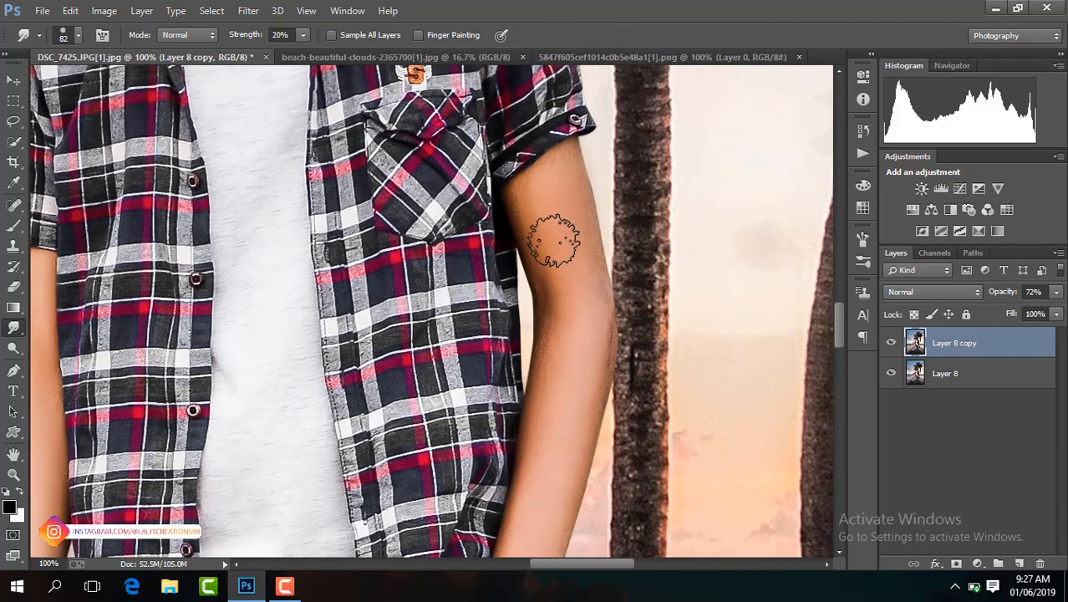
- View the whole composite and toggle the Layer 8 copy to compare the skin before and after smoothing
key("ctrl+minus")
key("ctrl+minus")
key("ctrl+minus")
key("ctrl+minus")
key("ctrl+minus")
key("ctrl+minus")
key("ctrl+minus")
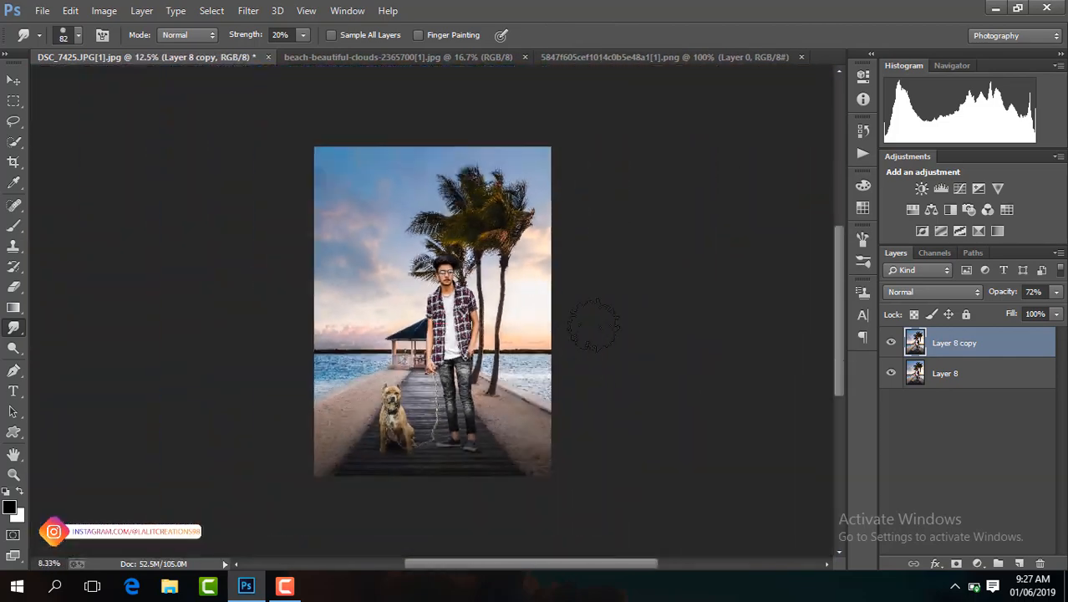
left_click(890, 346)
key("ctrl+plus")
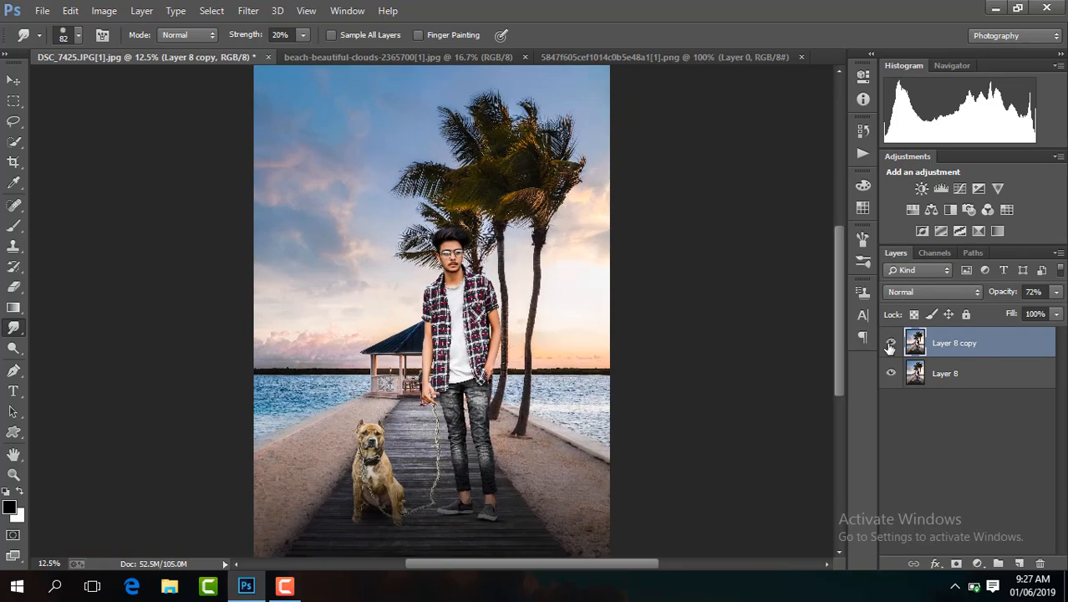
left_click(891, 347)
left_click(890, 347)
- Flatten the image and duplicate the Background as a new layer
right_click(930, 338)
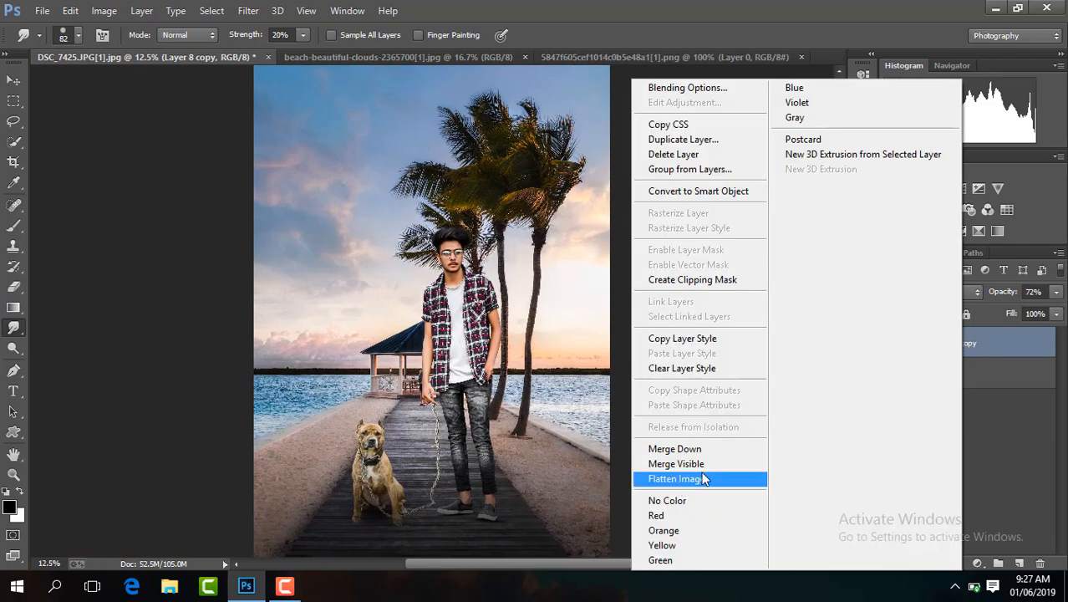
left_click(705, 475)
key("ctrl+minus")
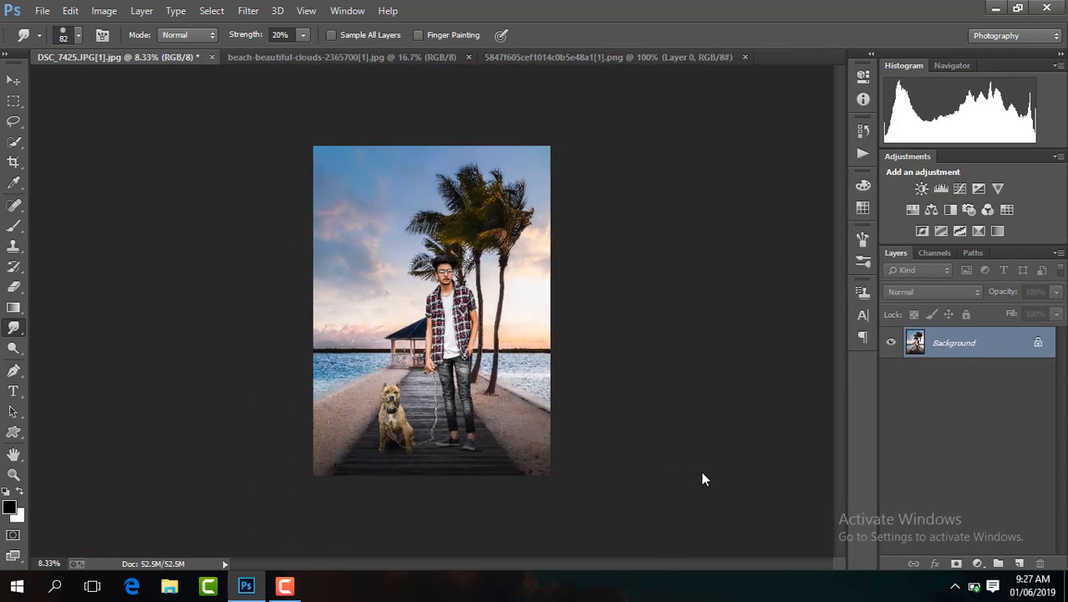
key("ctrl+j")
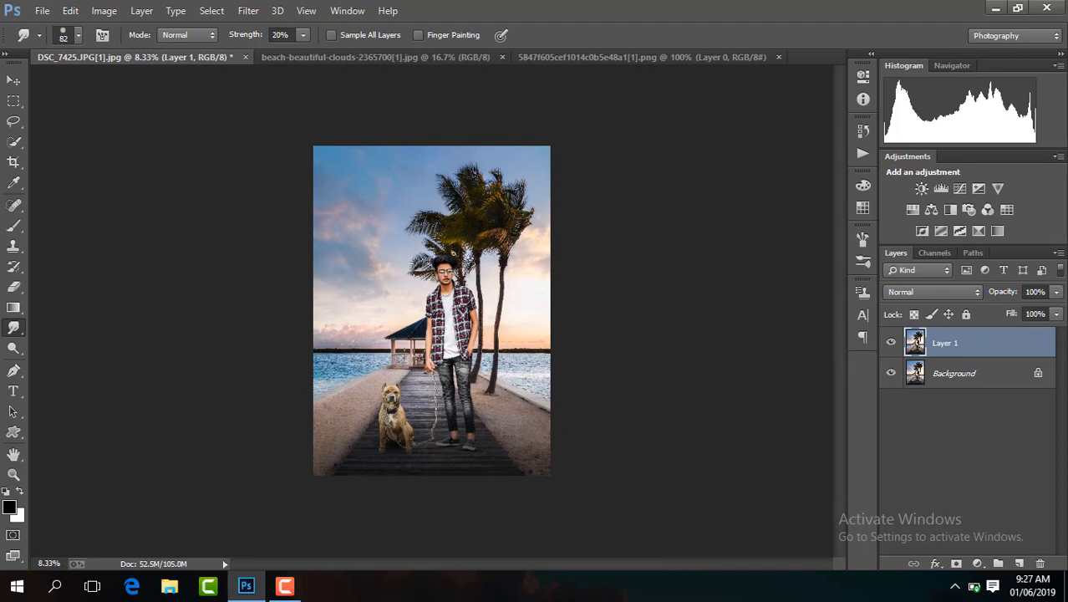
- Brighten Layer 1 with the Camera Raw filter by setting the exposure to +0.85
left_click(248, 11)
left_click(318, 102)
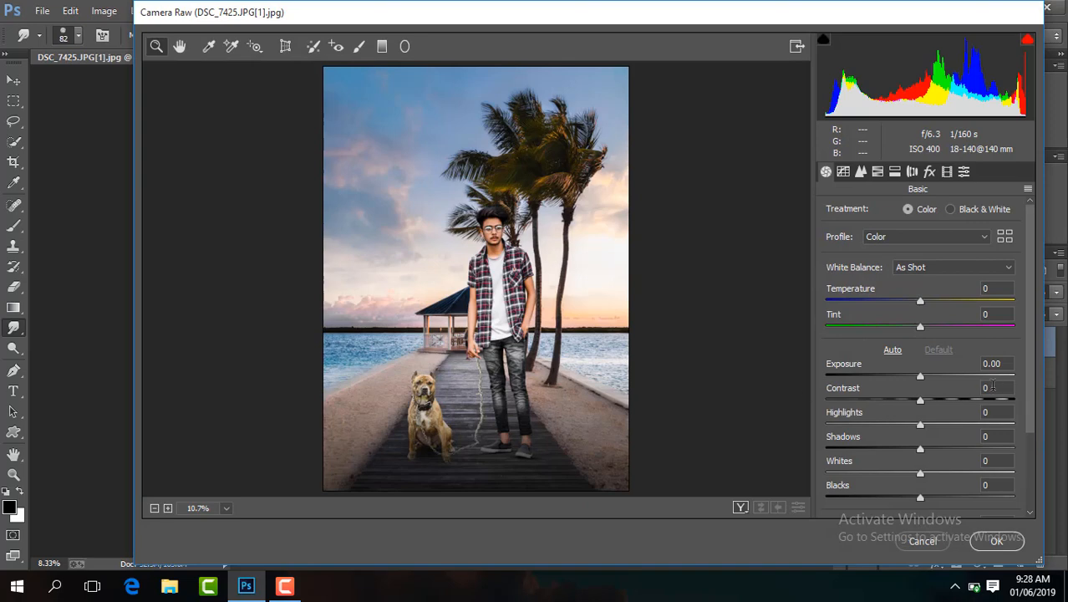
left_click_drag(922, 377, 938, 377)
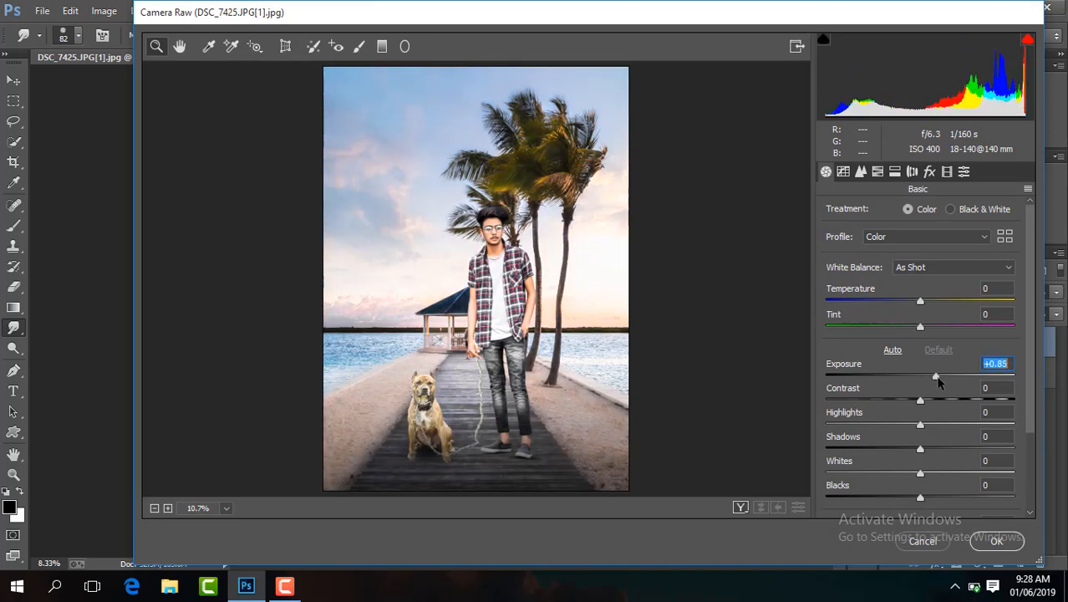
left_click(996, 541)
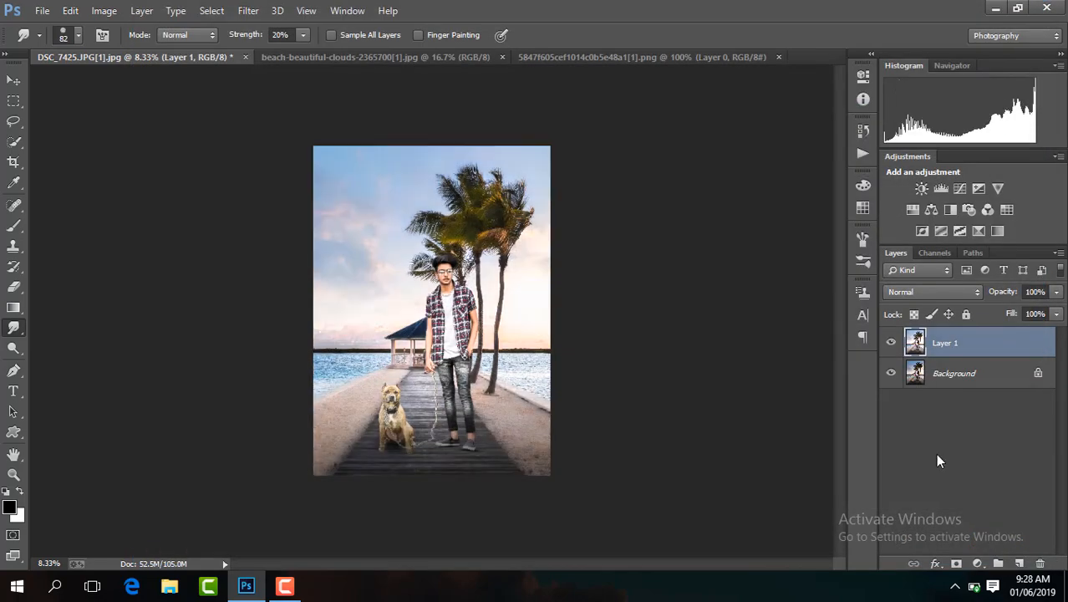
- Hide the brightened layer with a black mask and reveal it along the jeans leg nearer the palms with a 128 px soft white brush
key("b")
key("x")
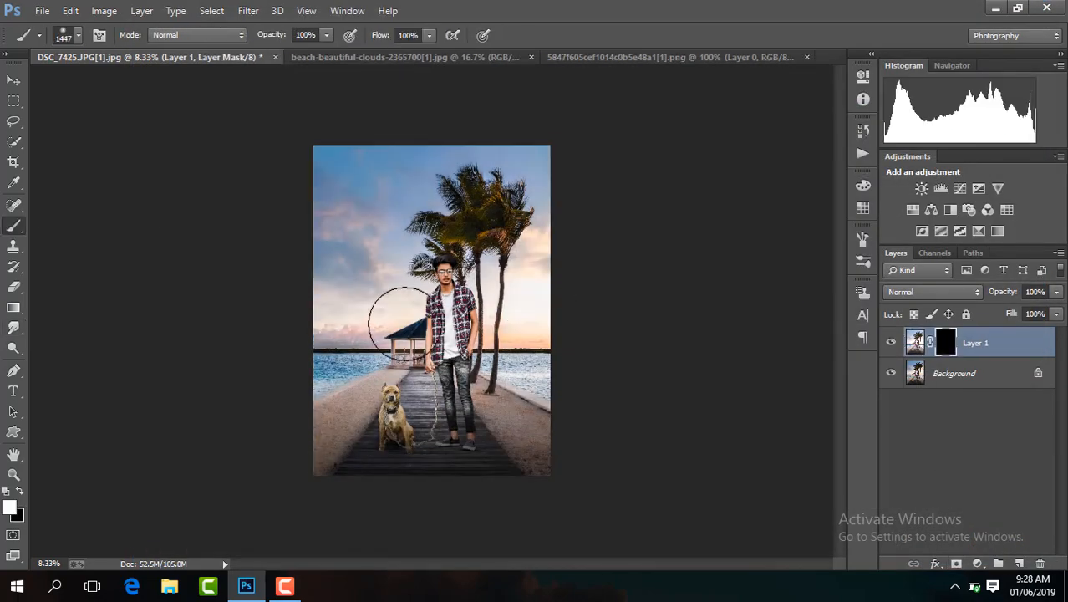
scroll(405, 324, "up", 4)
left_click_drag(493, 565, 517, 568)
left_click_drag(838, 337, 836, 411)
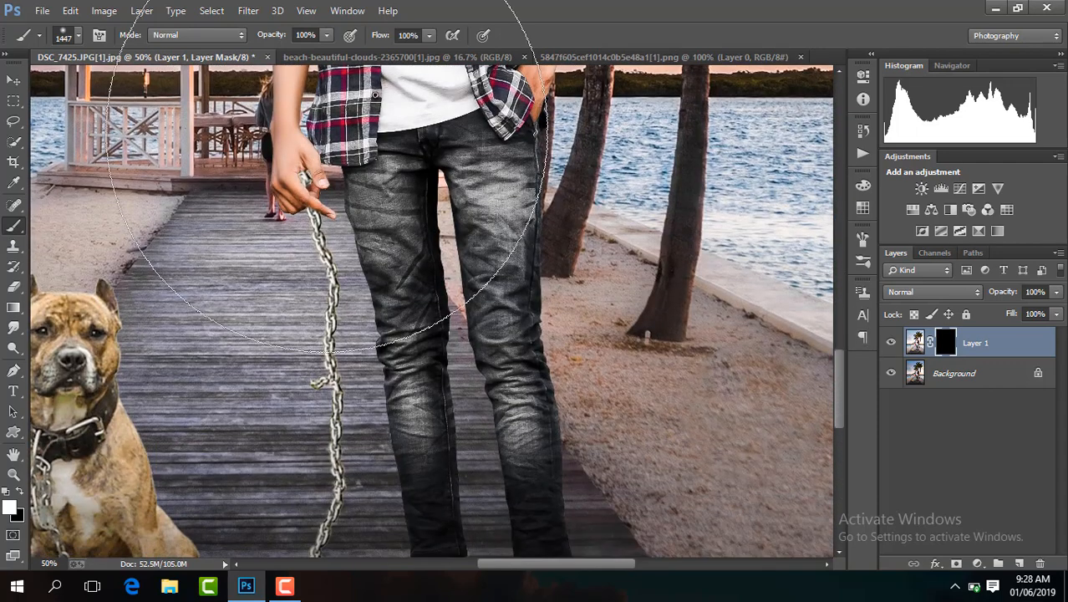
left_click(81, 38)
left_click(115, 86)
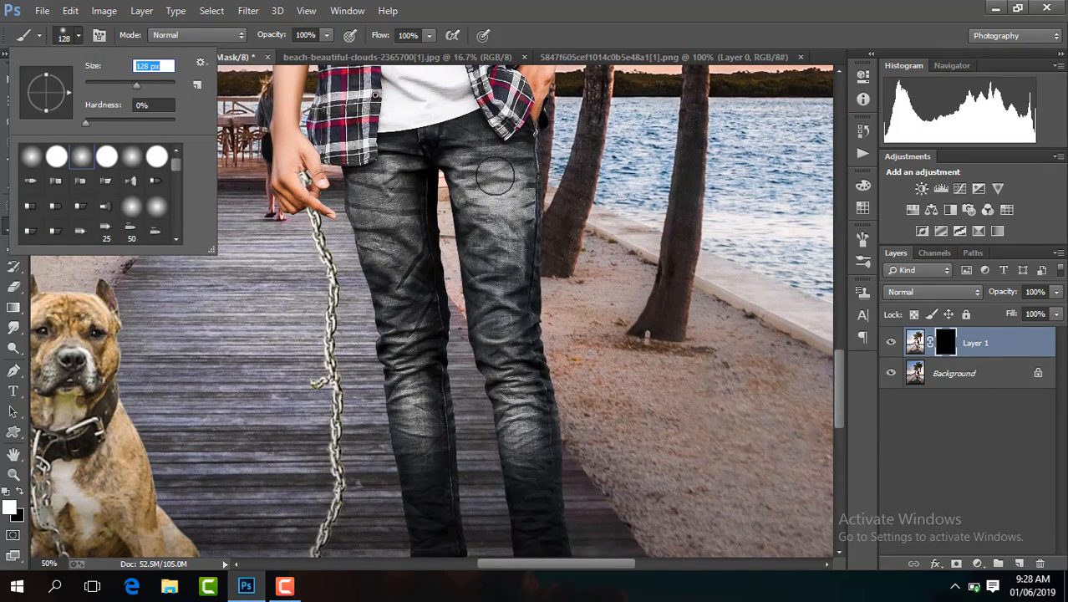
mouse_move(483, 171)
left_mouse_down()
mouse_move(488, 311)
mouse_move(497, 289)
mouse_move(508, 362)
left_mouse_up()
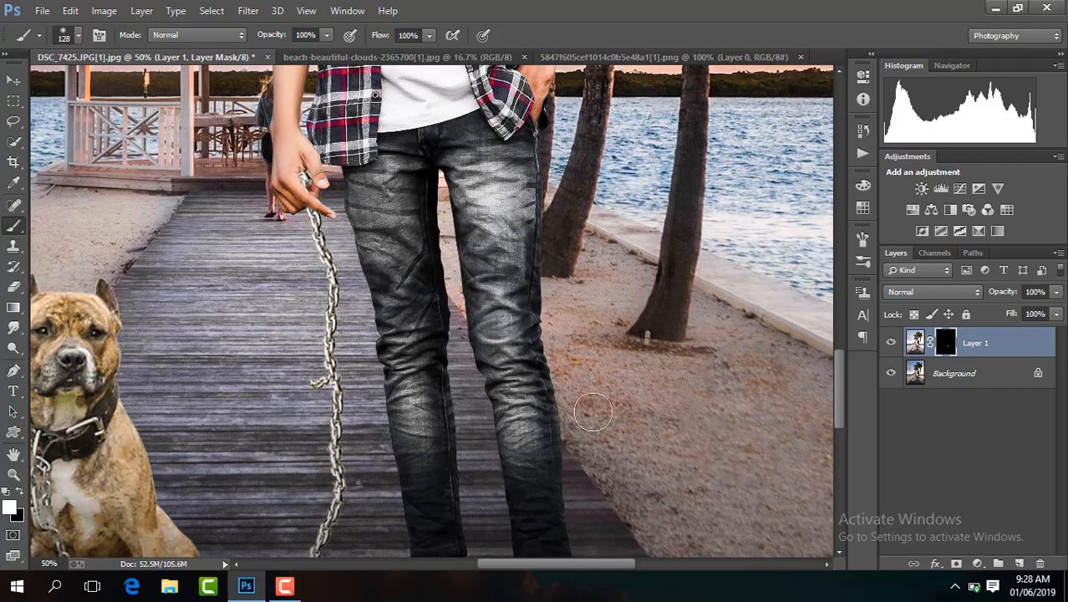
- Set the brush to 92 px and paint the brightening onto that leg's lower part and the full length of the other leg
left_click_drag(843, 390, 840, 401)
left_click(65, 34)
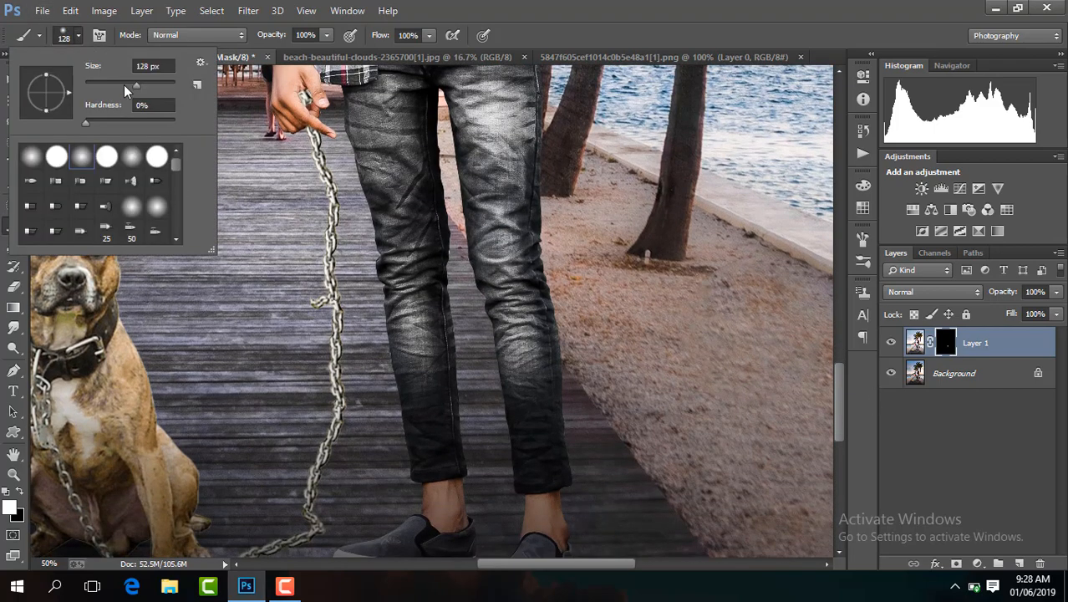
type("92")
key("Return")
left_click_drag(515, 319, 535, 449)
left_click_drag(377, 109, 430, 430)
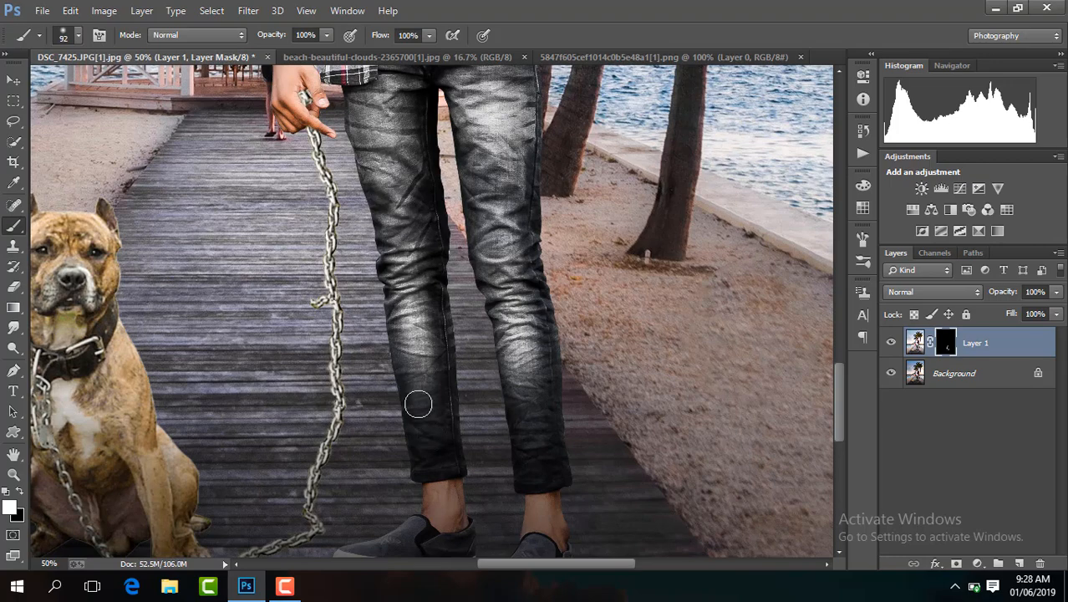
- Compare the jeans with the brightened layer hidden and shown, and inspect the shirt and the whole composite
key("ctrl+minus")
key("ctrl+minus")
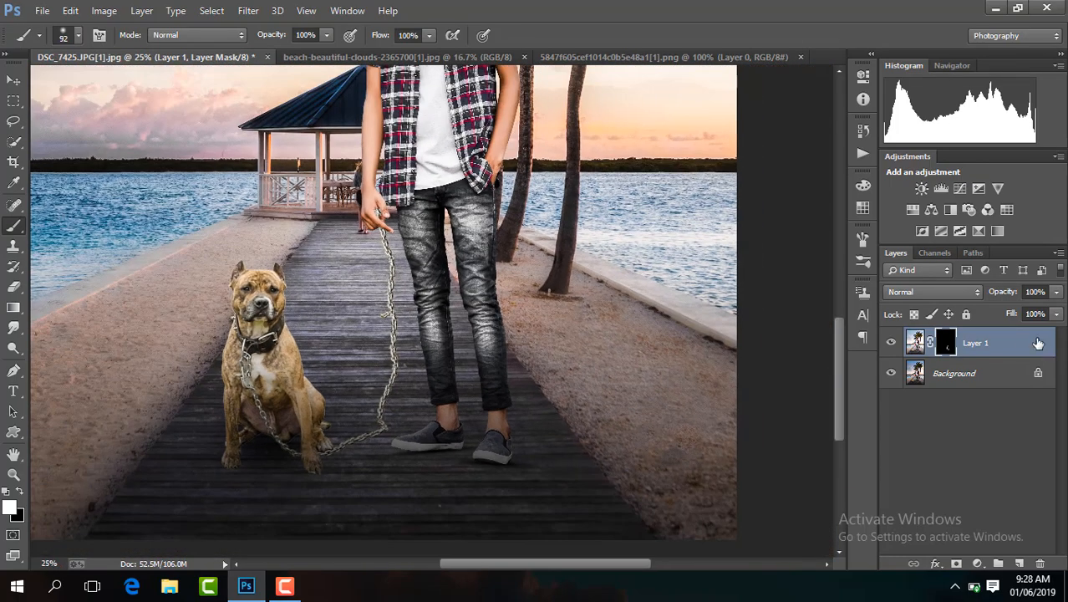
left_click(891, 343)
left_click(892, 343)
left_click_drag(839, 350, 835, 301)
key("ctrl+plus")
key("ctrl+plus")
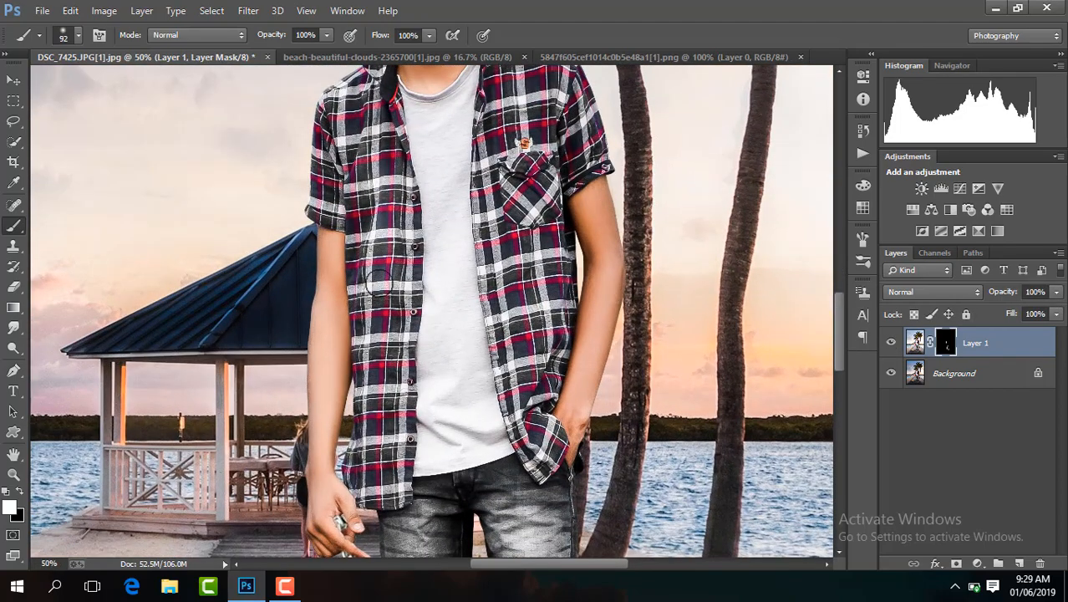
key("ctrl+minus")
key("ctrl+minus")
key("ctrl+minus")
key("ctrl+minus")
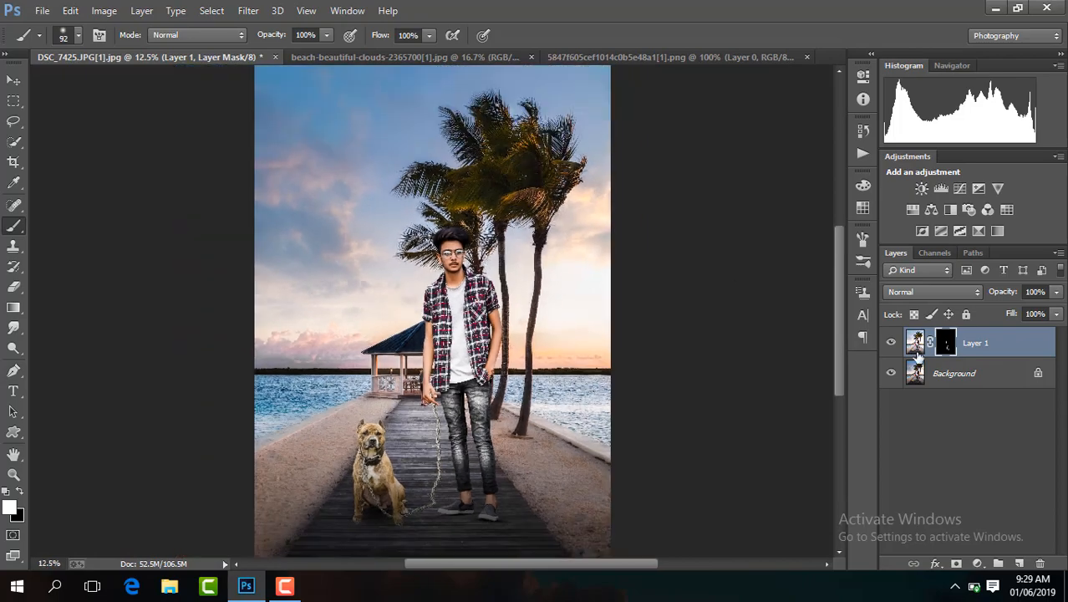
- Flatten the masked brightening into the image and duplicate the Background as a new layer
right_click(1010, 345)
left_click(758, 464)
key("ctrl+j")
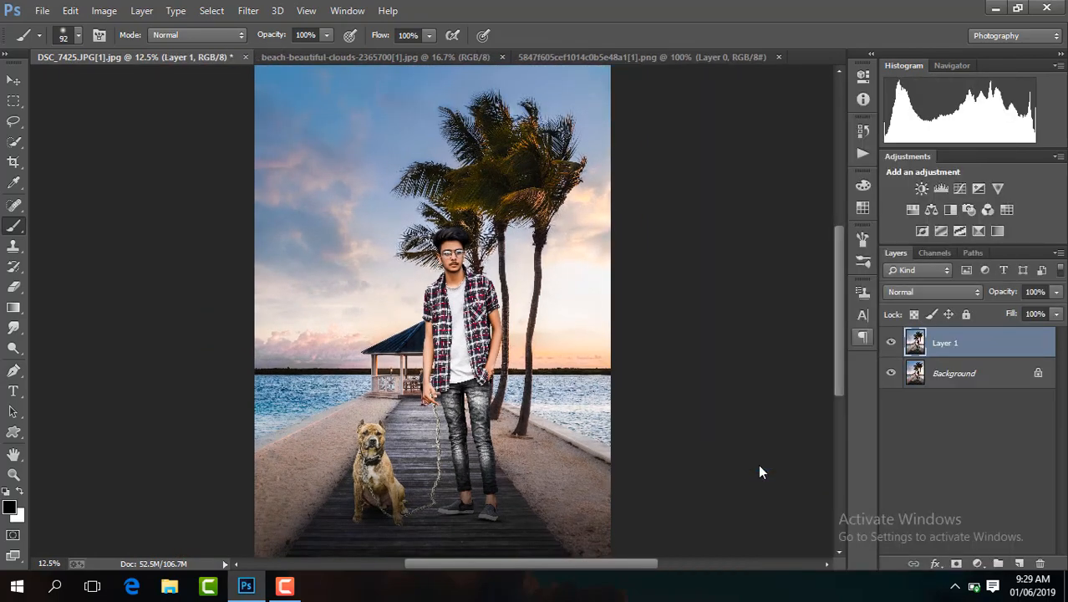
- Invert the colors of Layer 1 and set its blend mode to Vivid Light
key("ctrl+plus")
key("ctrl+plus")
key("ctrl+plus")
scroll(839, 289, "up", 5)
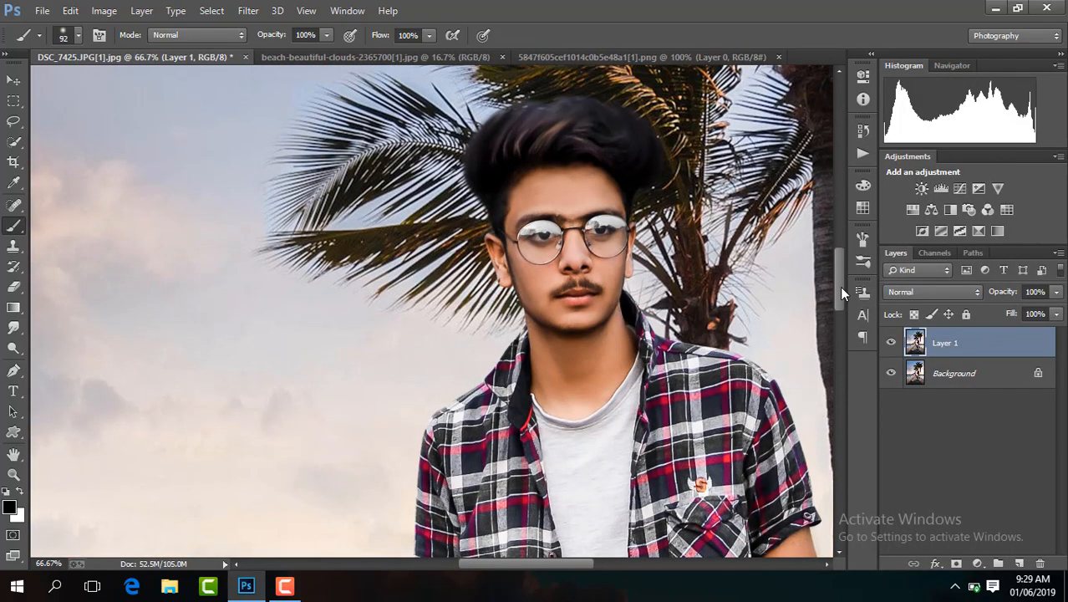
key("ctrl+i")
left_click(933, 292)
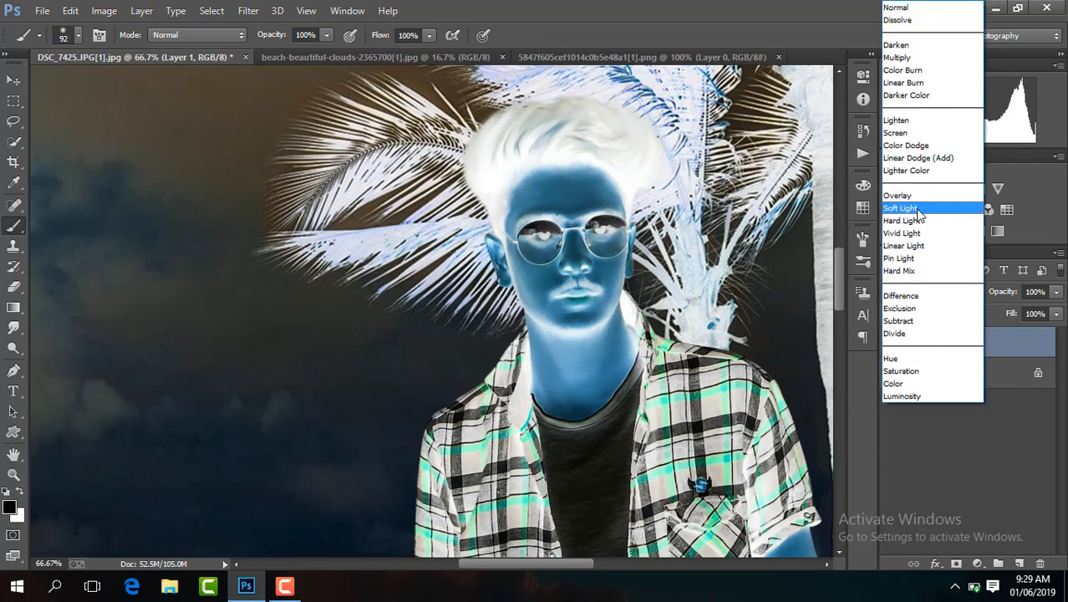
left_click(922, 236)
- Apply the High Pass filter to Layer 1 with a radius of 8.6 pixels
left_click(248, 10)
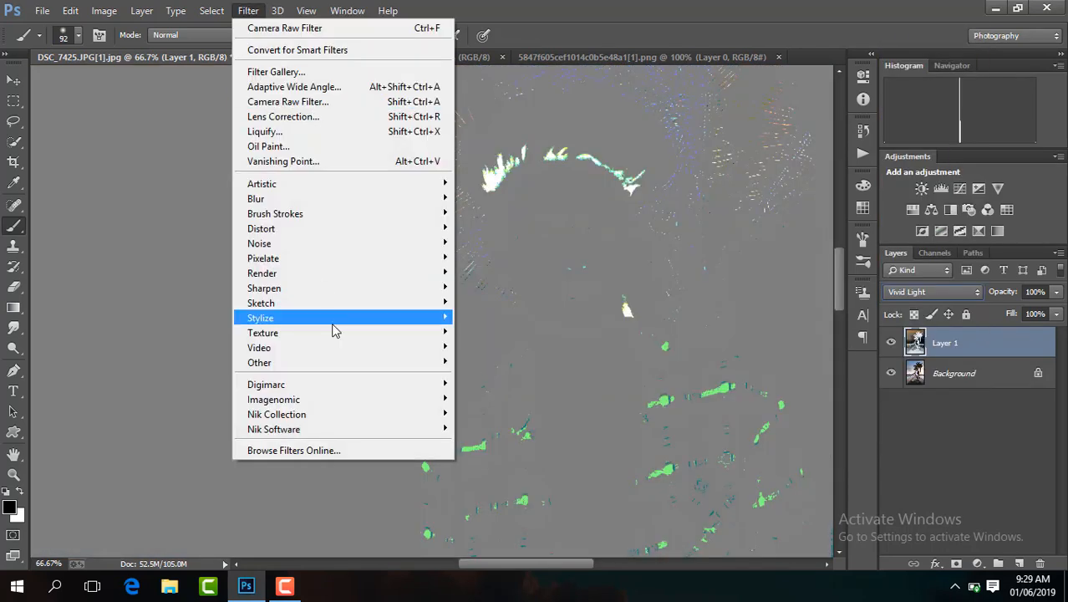
left_click(502, 384)
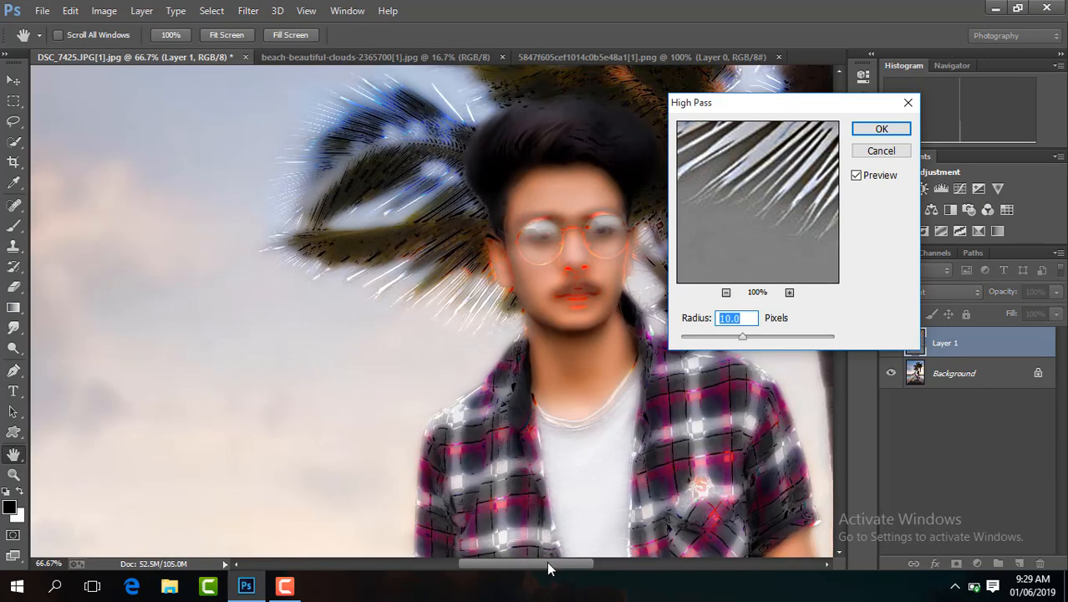
left_click_drag(548, 563, 570, 562)
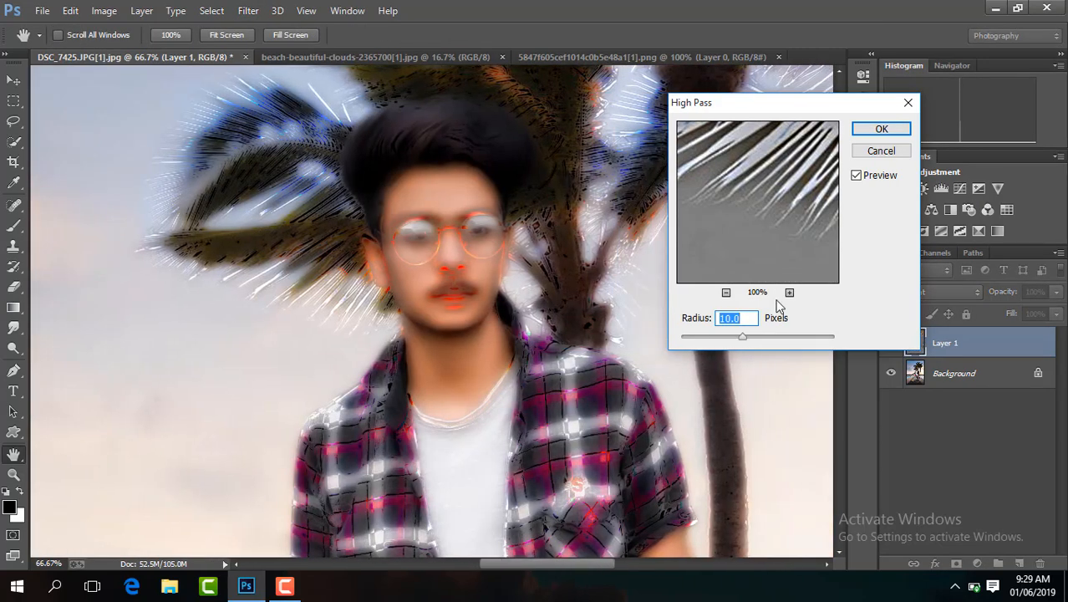
left_click(882, 129)
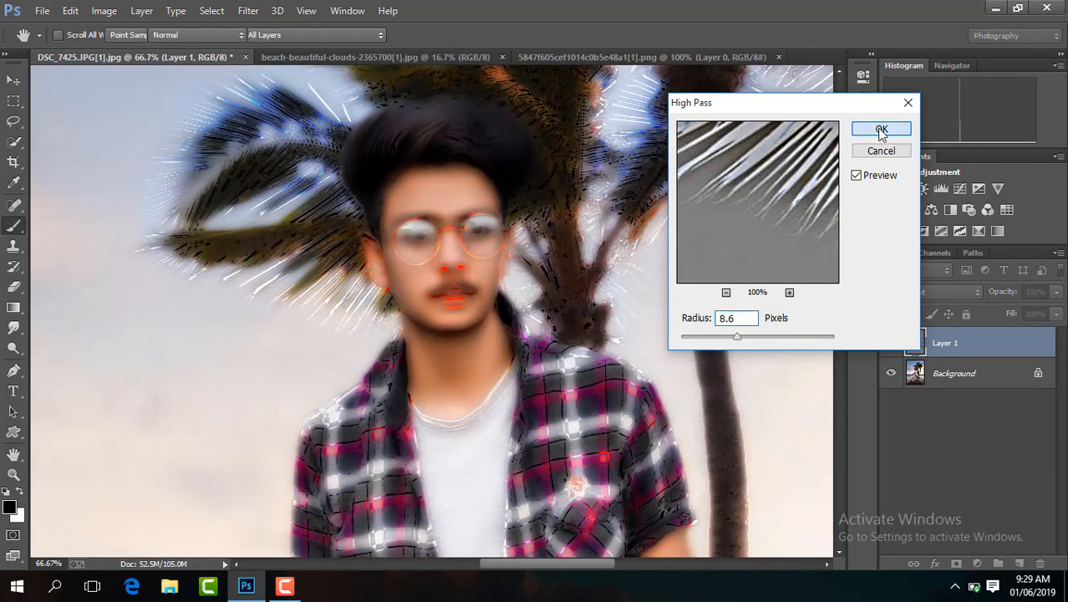
- Apply a Gaussian Blur with a radius of 4.2 pixels to Layer 1
left_click(249, 10)
mouse_move(322, 199)
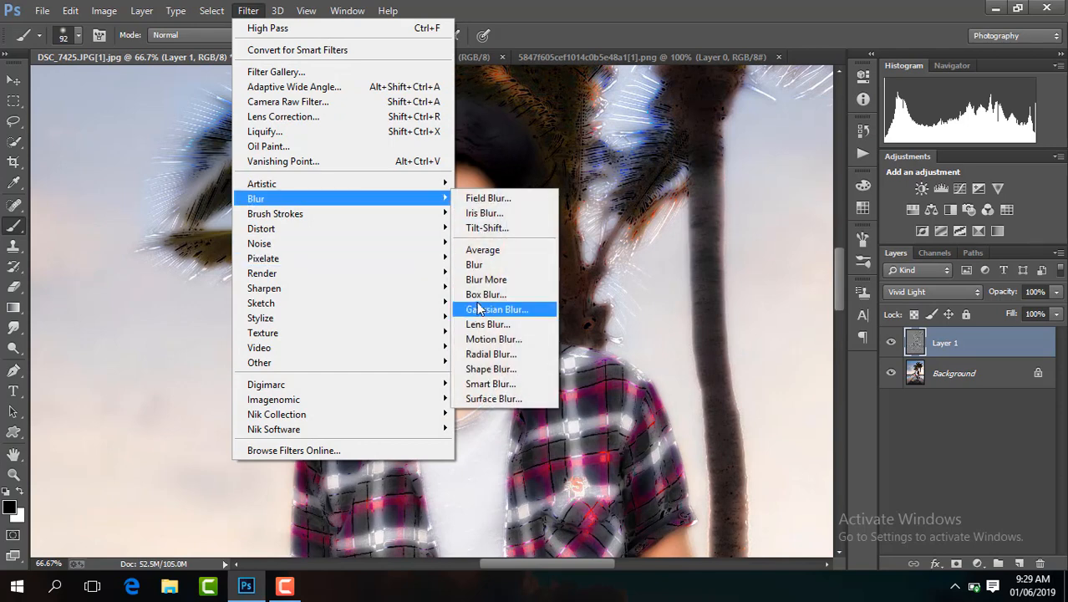
left_click(478, 306)
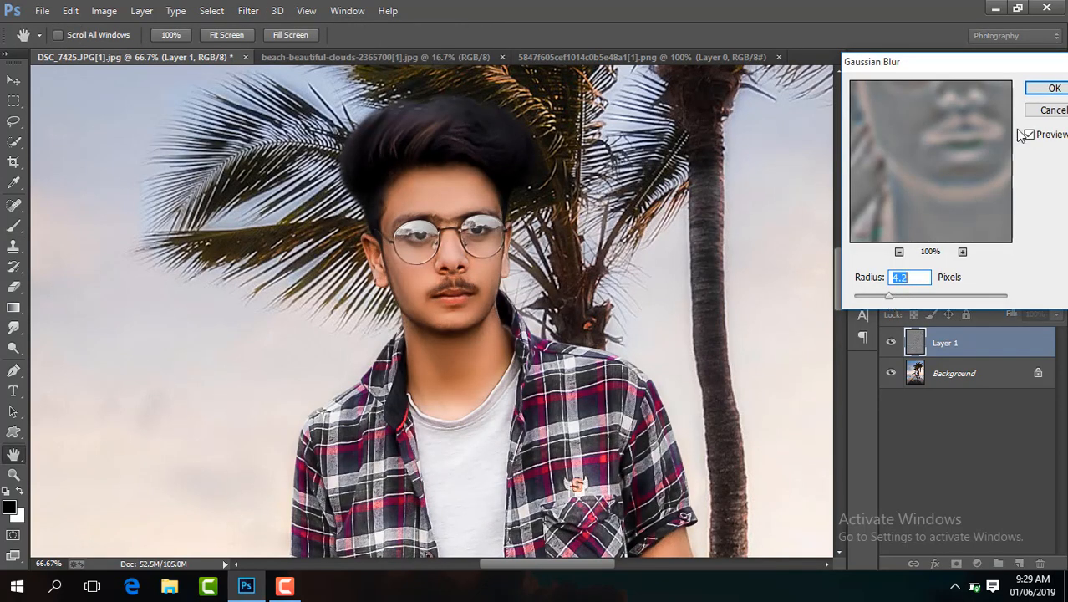
left_click(1053, 89)
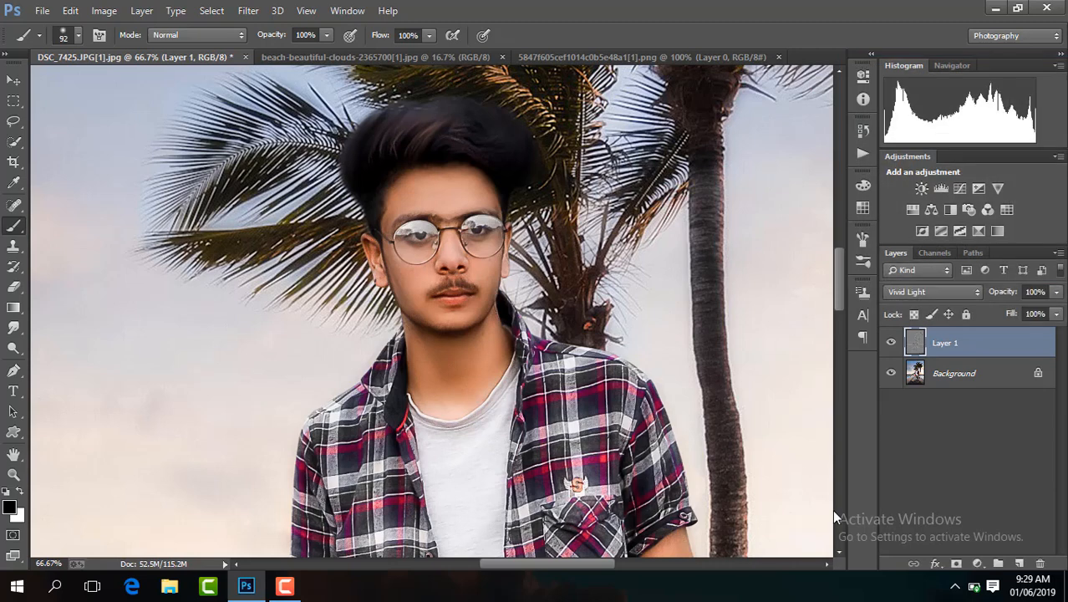
- Hide the smoothing layer with a black mask and reveal it over the man's face and arms with a 92 px white brush
left_click(956, 564, "alt")
key("x")
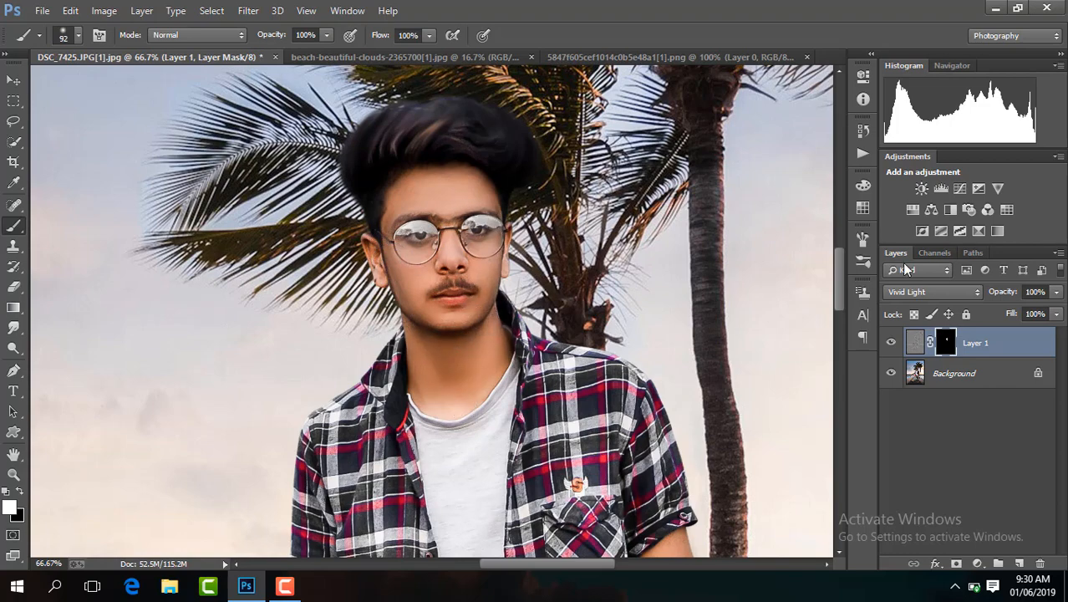
scroll(840, 294, "down", 5)
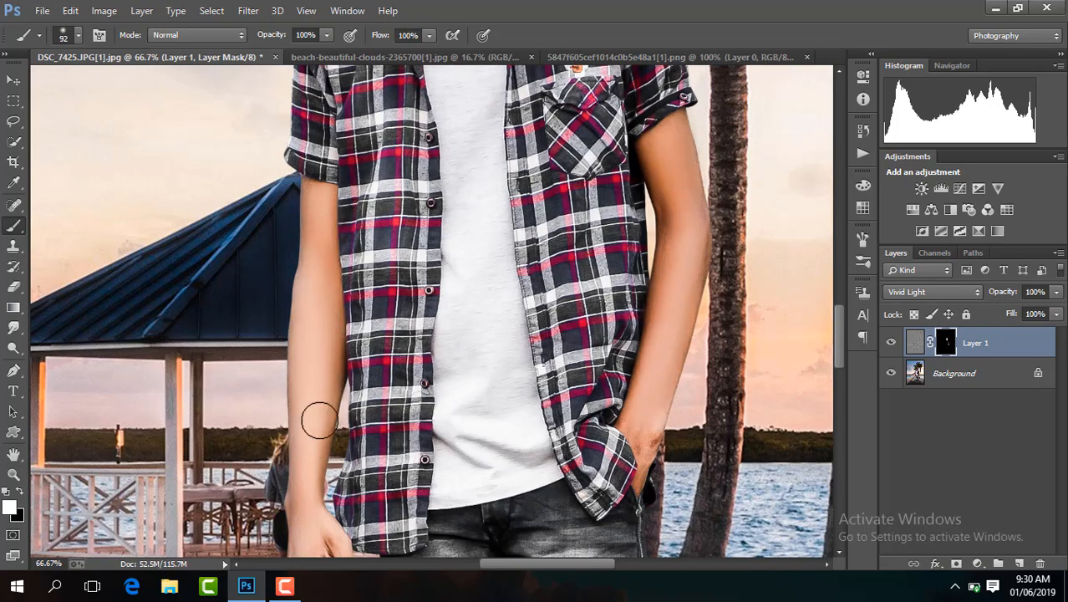
- Flatten the skin-smoothing layer into the Background and fit the whole image on screen
key("ctrl+minus")
key("ctrl+minus")
key("ctrl+minus")
key("ctrl+minus")
key("ctrl+minus")
key("ctrl+minus")
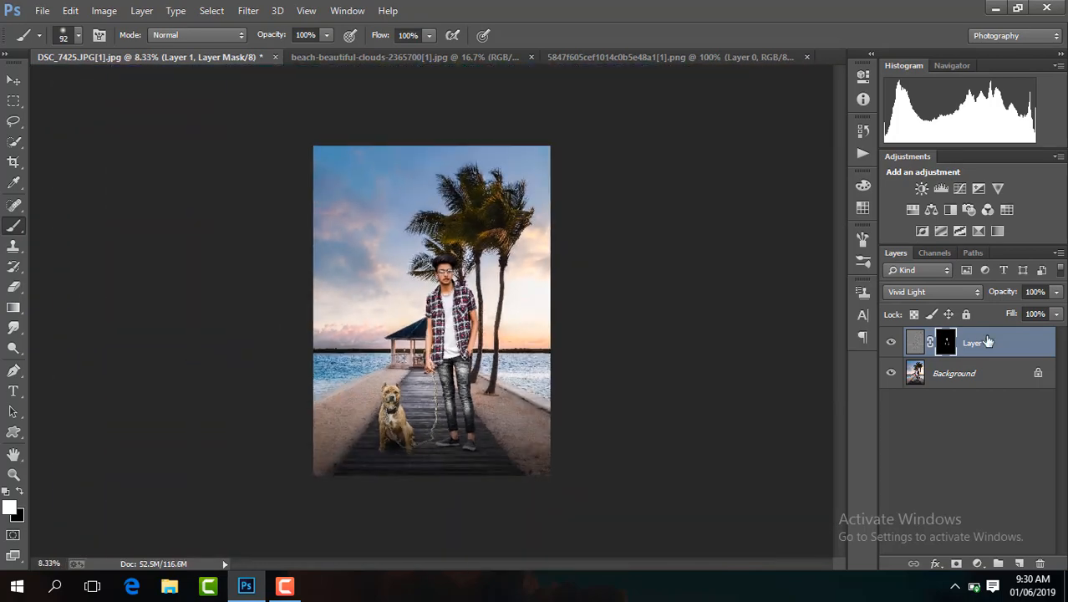
right_click(989, 341)
left_click(732, 483)
key("ctrl+plus")
key("ctrl+minus")
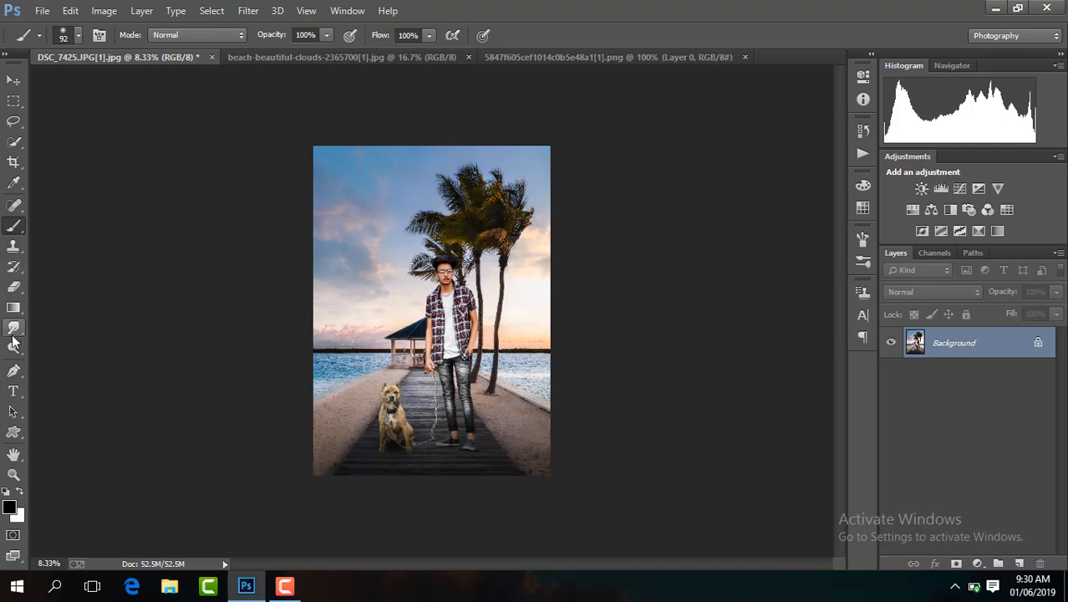
left_click(14, 455)
left_click(240, 35)
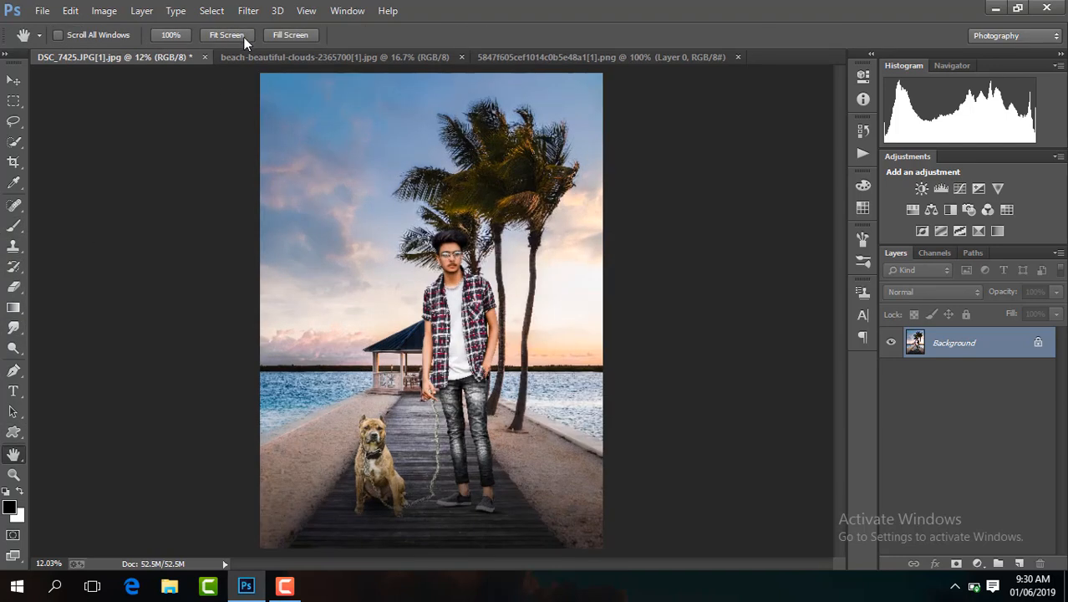